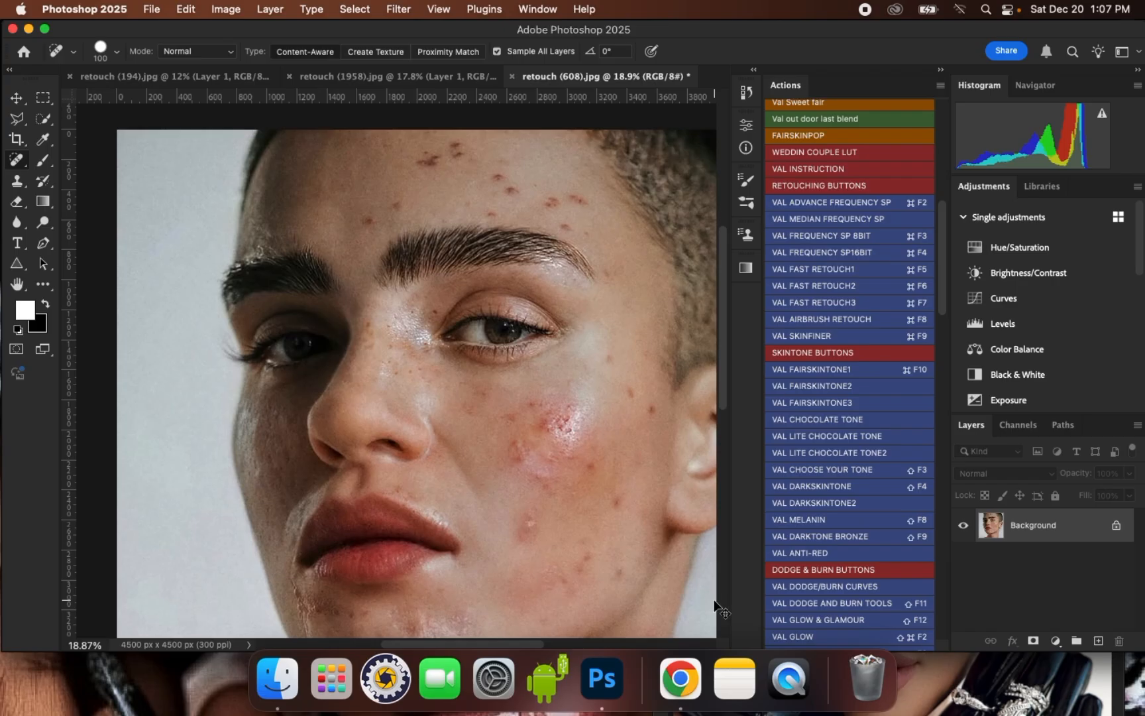
- Duplicate the Background layer twice and rename the lower copy "tone"
key(super+j)
key(super+j)
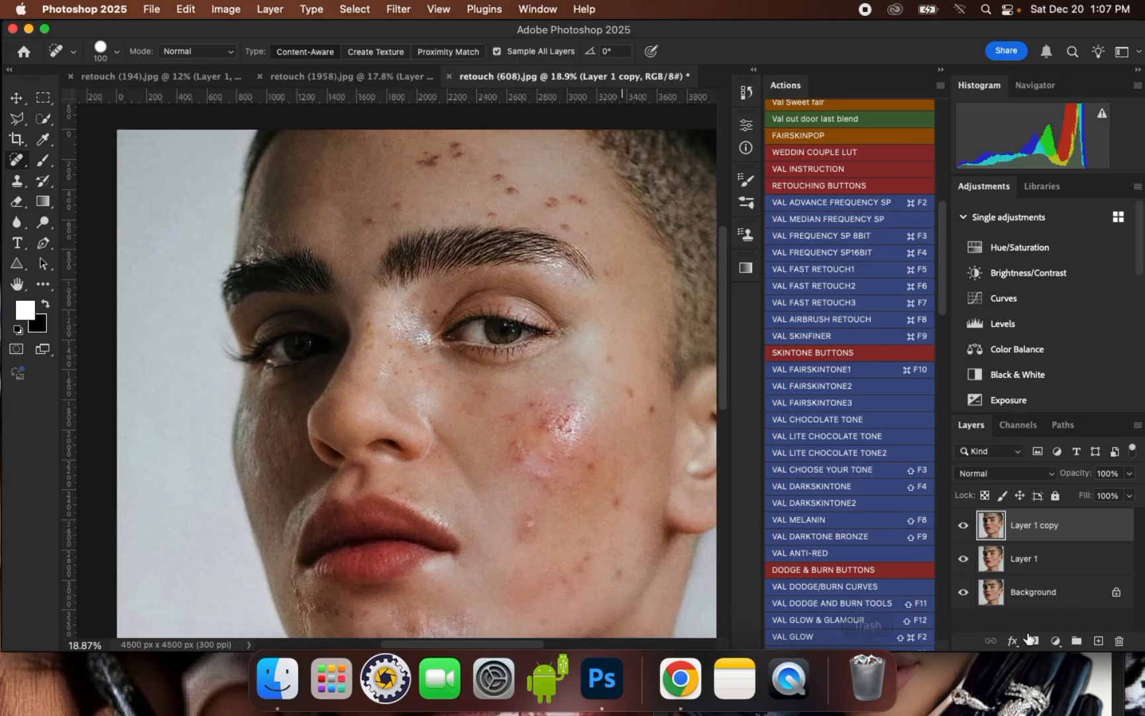
double_click(1027, 560)
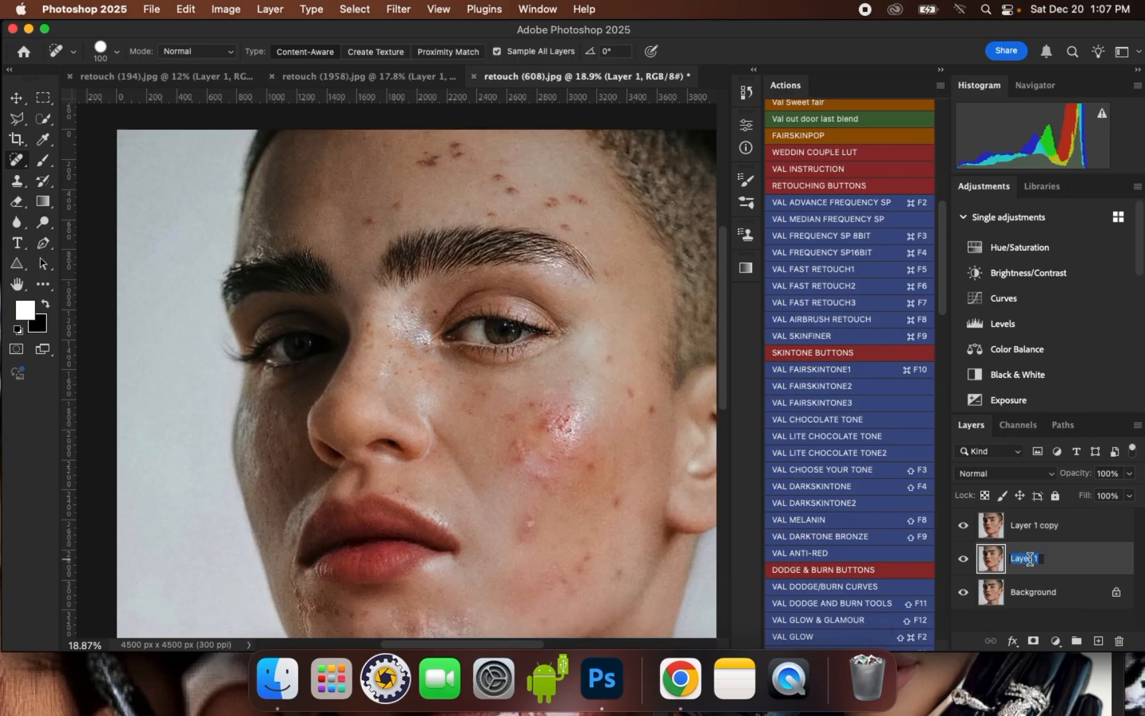
text(tob)
key(BackSpace)
text(ne)
key(Return)
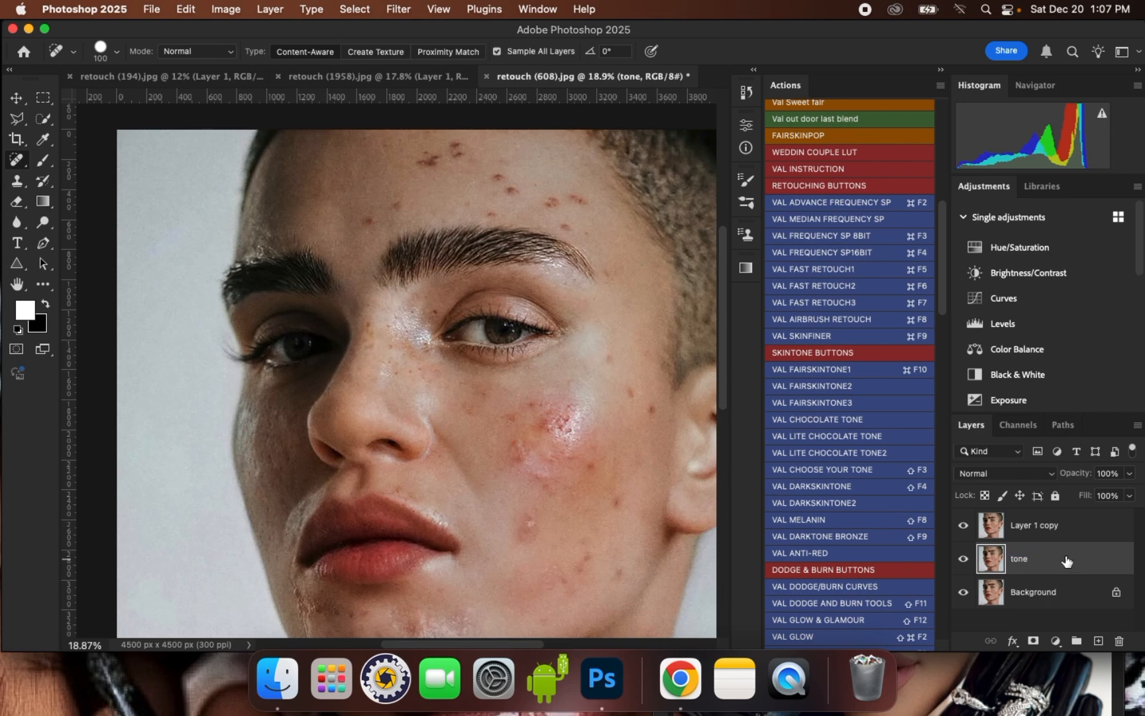
- Rename the uppermost layer copy "texture"
double_click(1031, 527)
text(te)
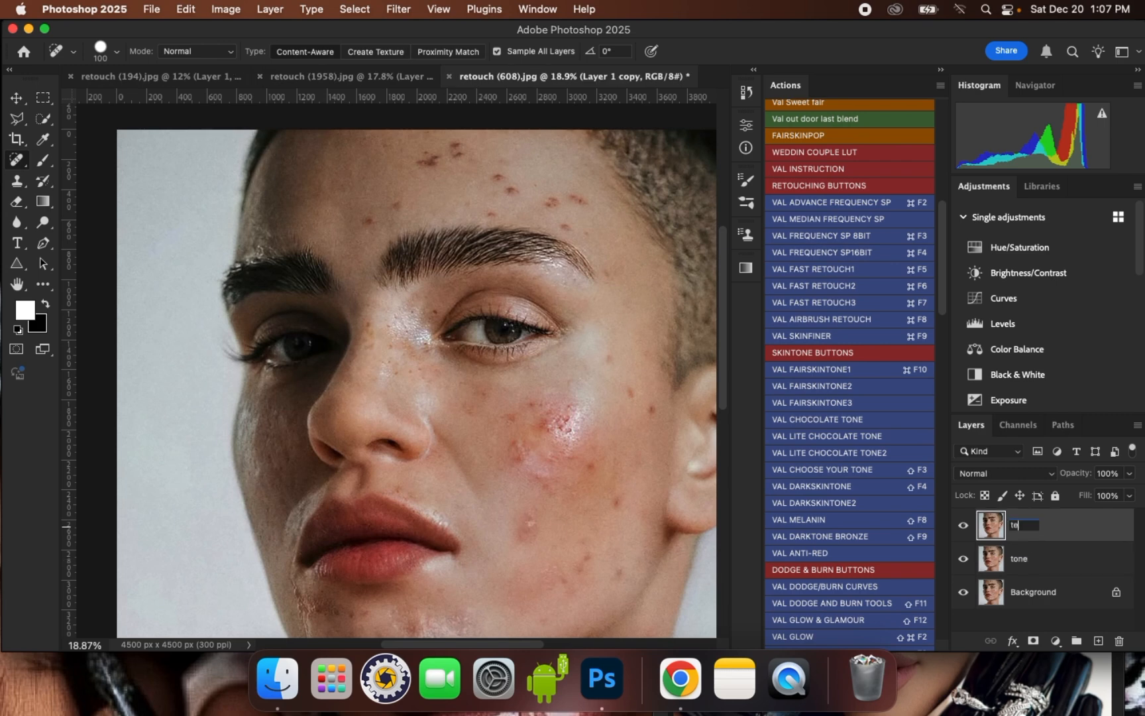
text(xture)
key(Return)
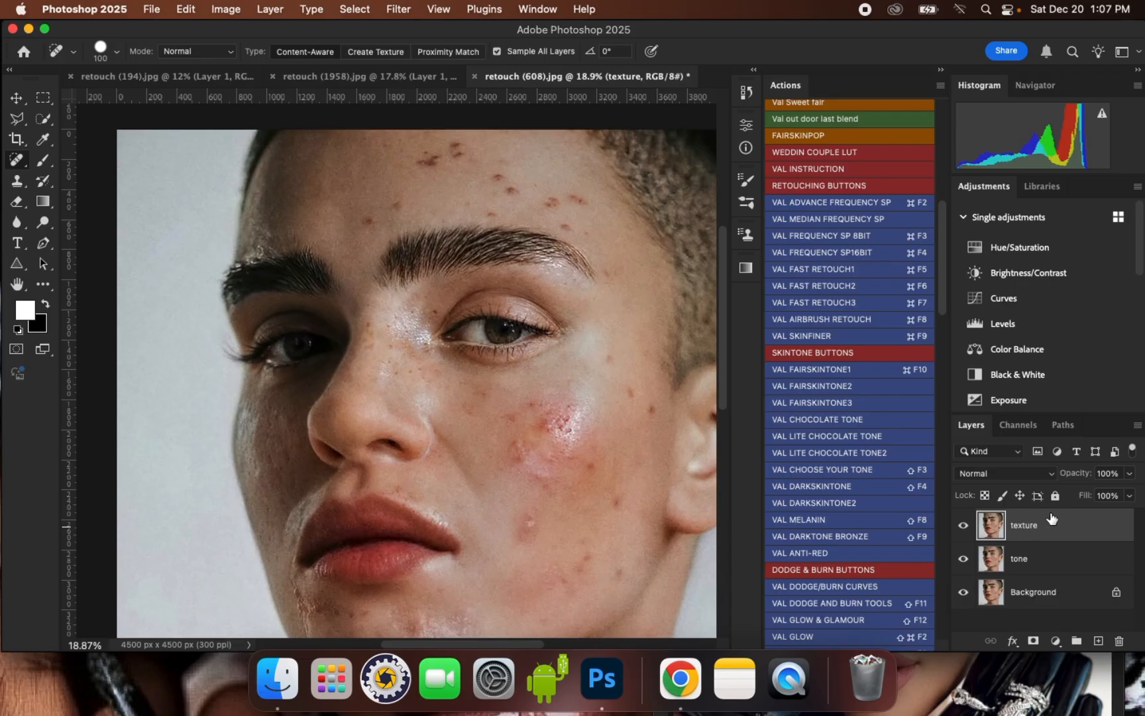
- Hide the texture layer and apply a Gaussian Blur with a 10-pixel radius to the tone layer
click(964, 526)
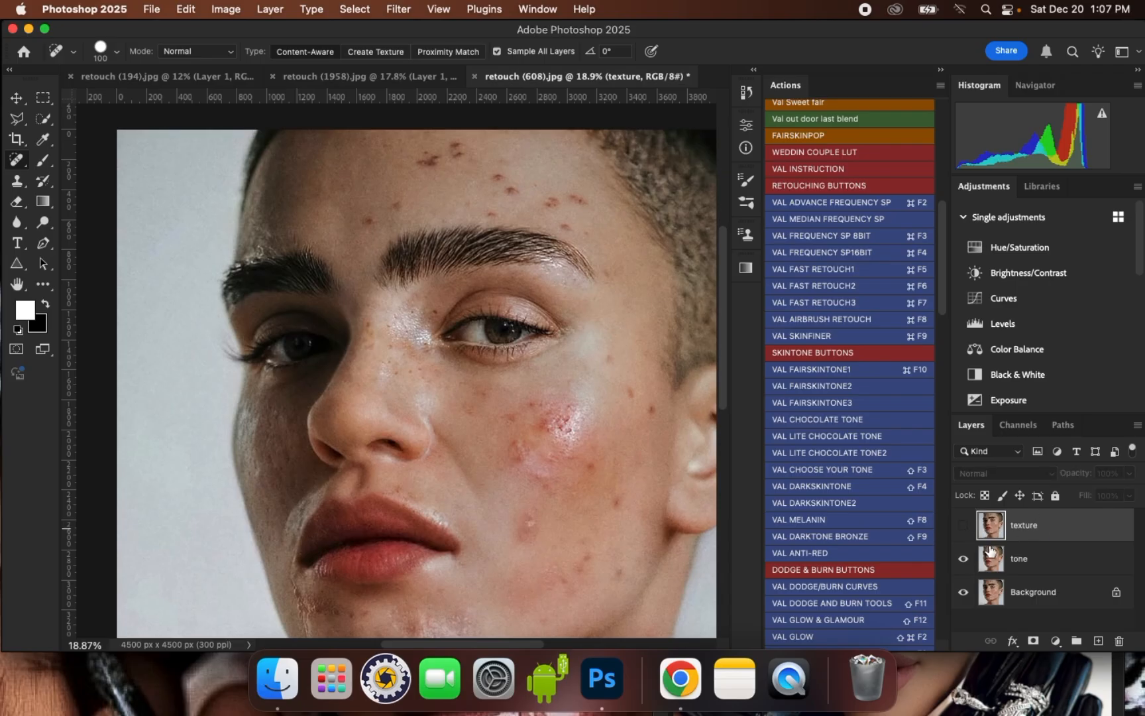
click(1021, 558)
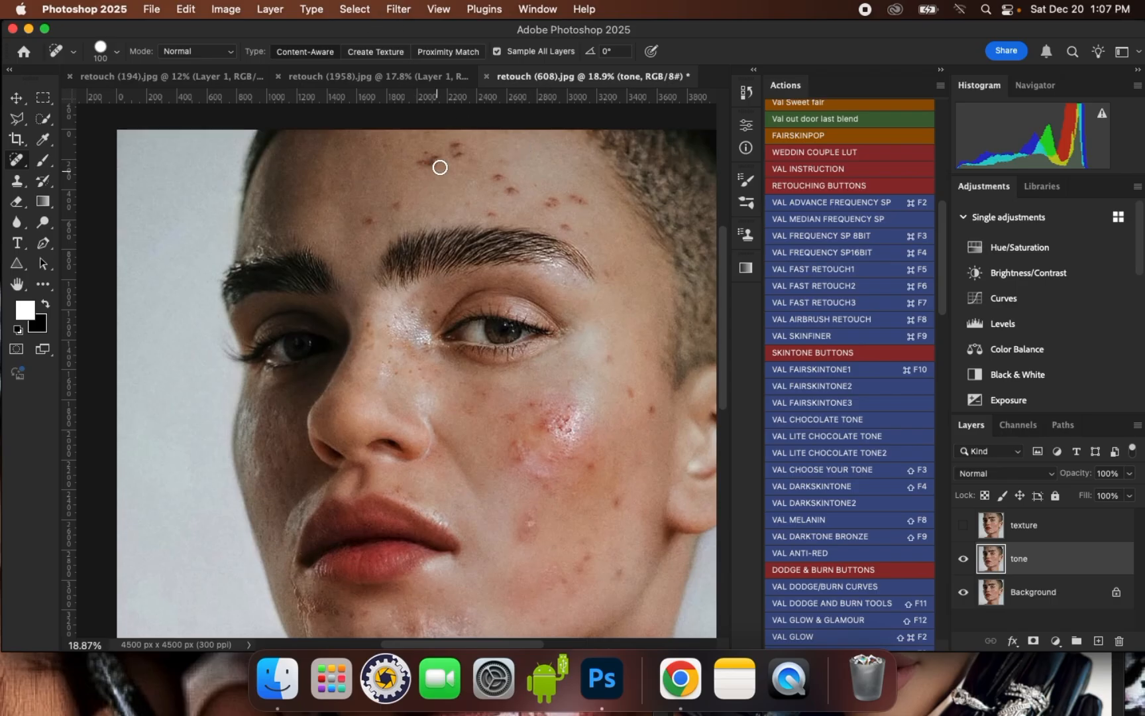
click(397, 10)
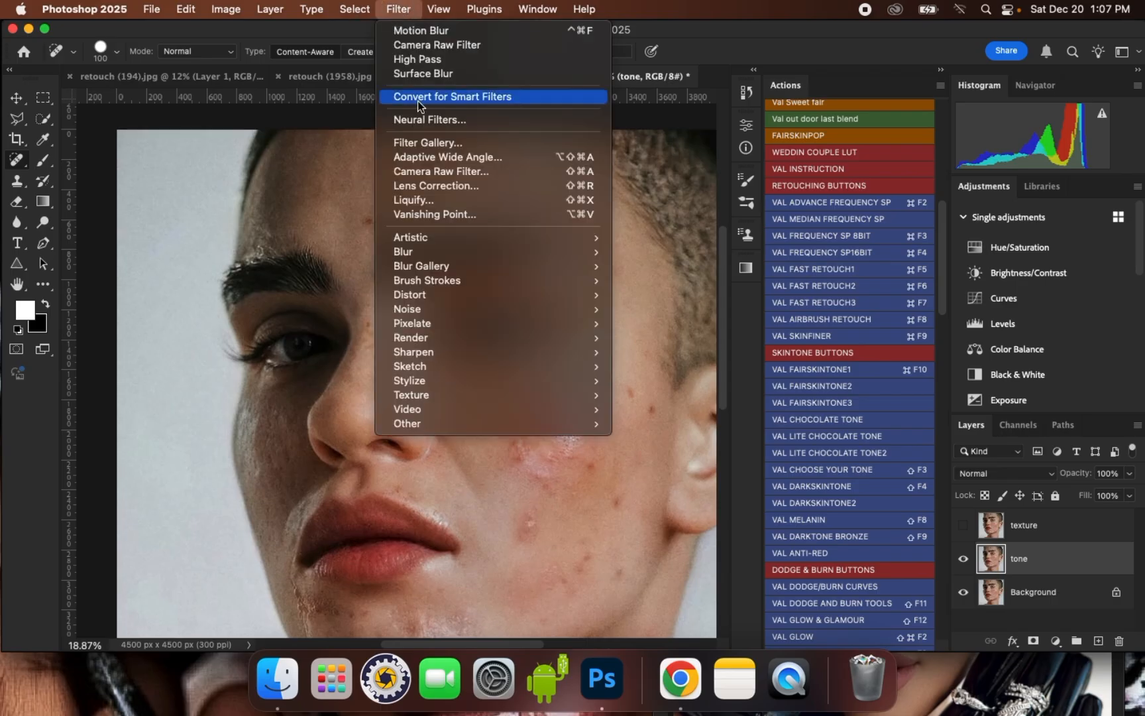
mouse_move(424, 253)
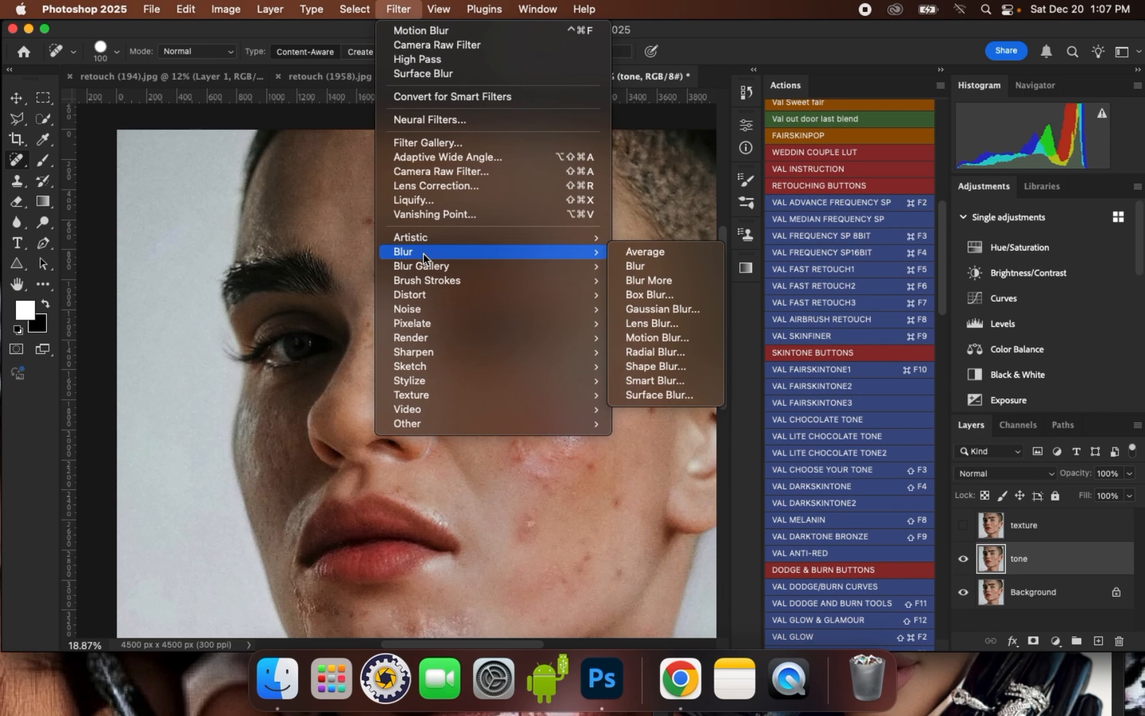
click(672, 309)
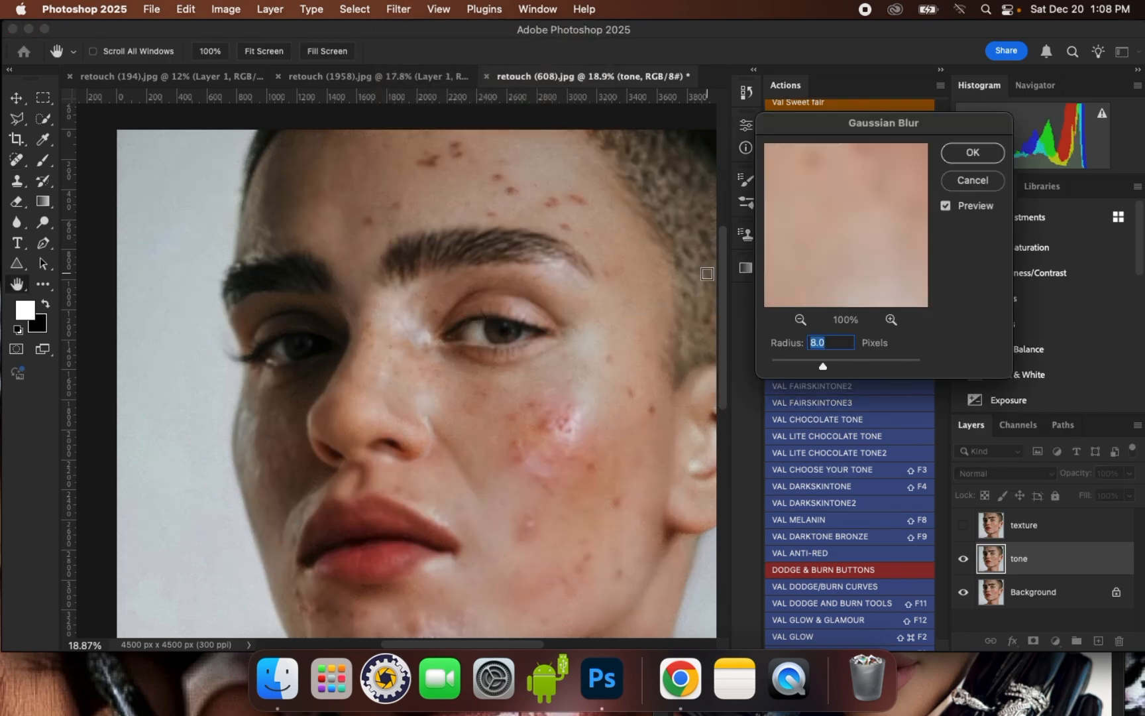
drag(817, 361, 829, 369)
text(10)
click(968, 153)
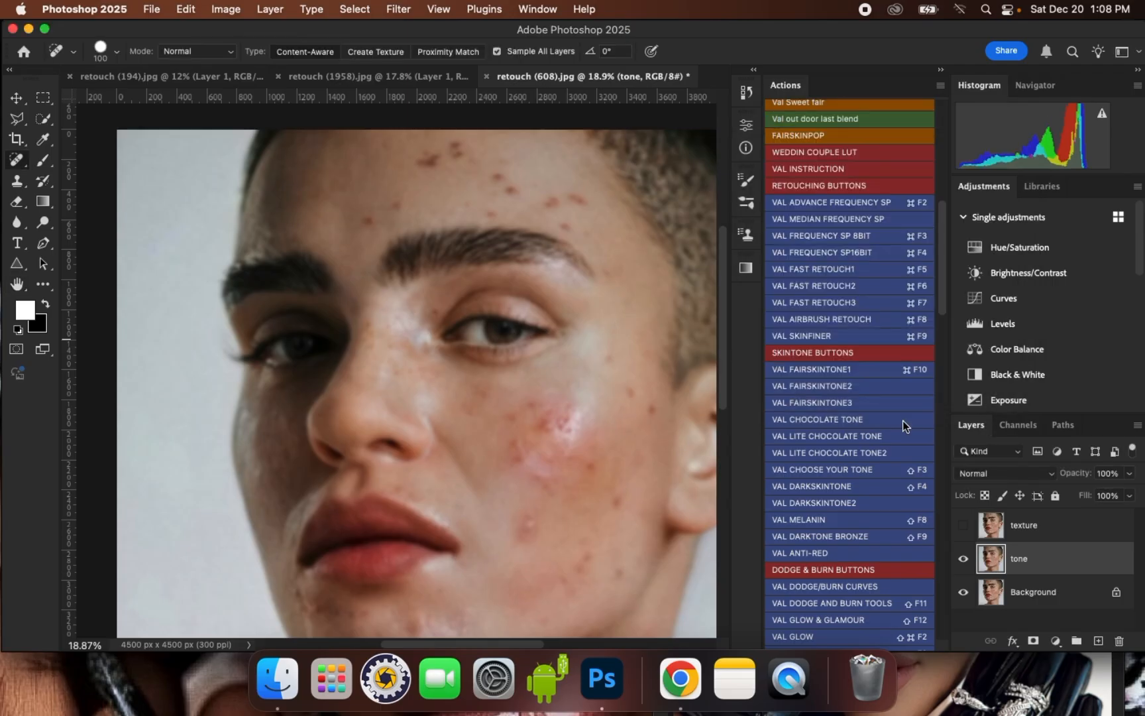
- Make the texture layer visible again and select it as the active layer
click(962, 524)
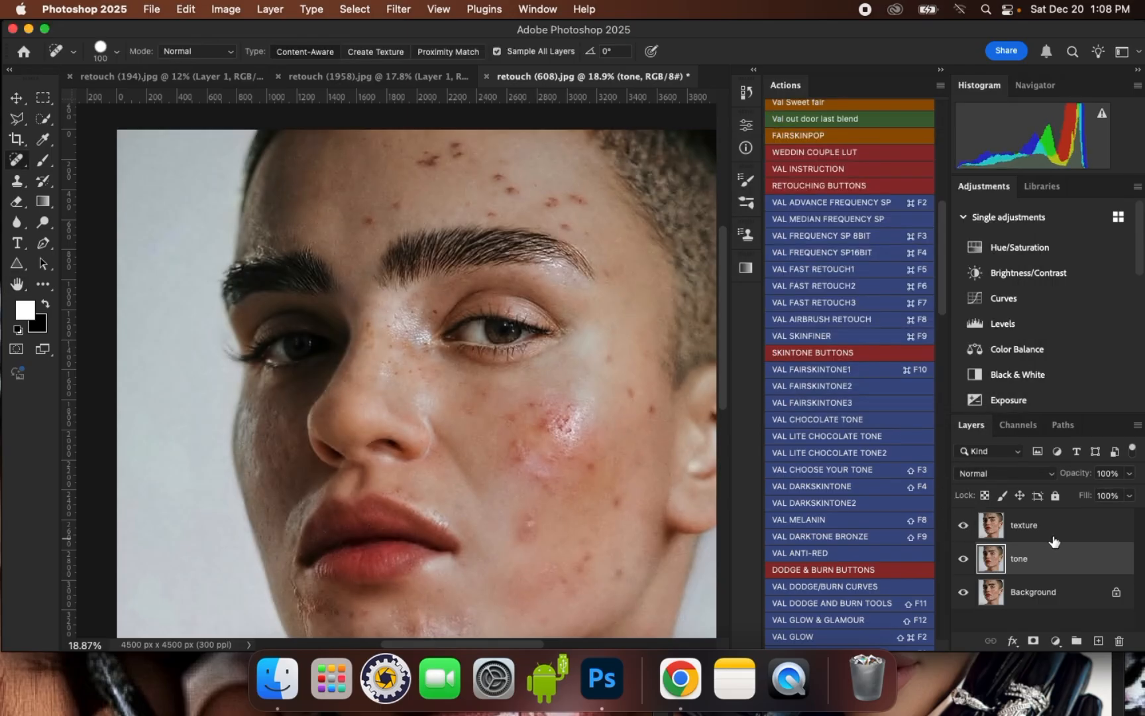
click(1055, 534)
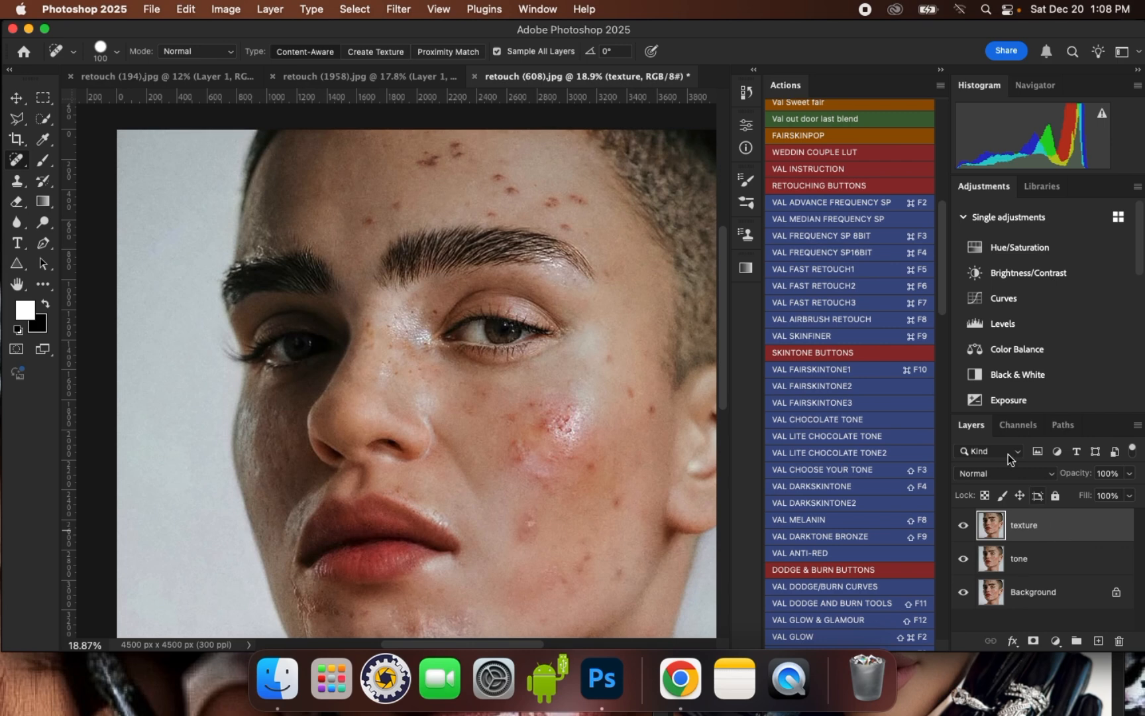
scroll(424, 162, up, 3)
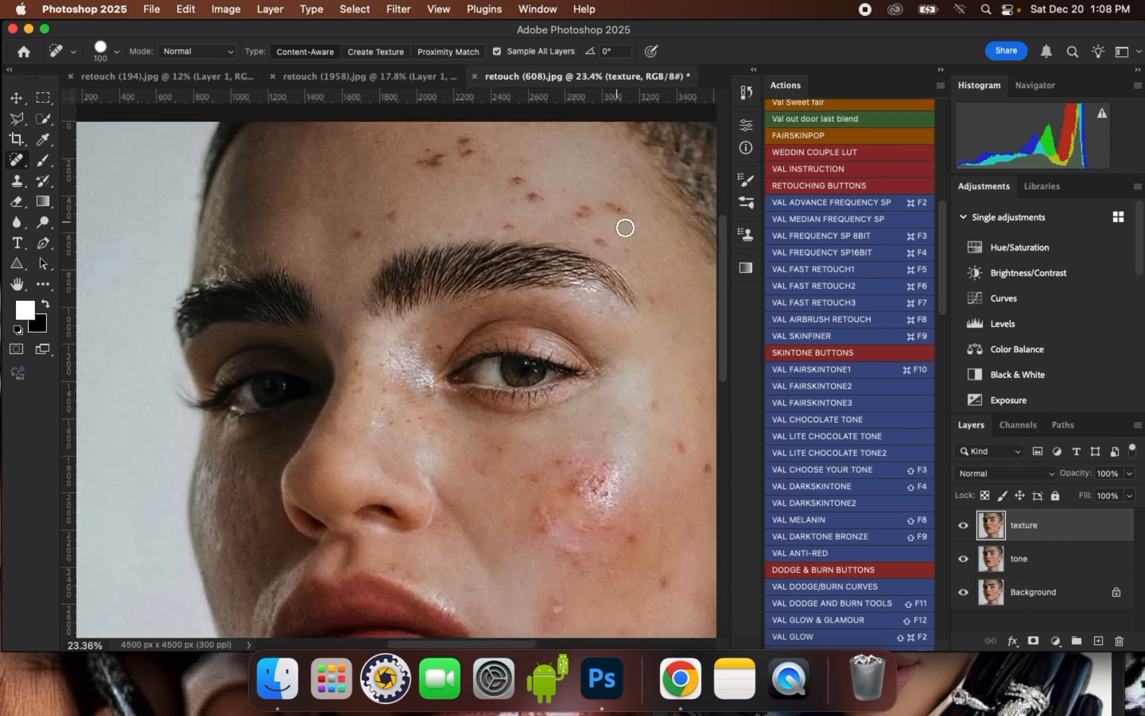
scroll(516, 317, down, 1)
scroll(517, 317, down, 2)
scroll(654, 545, up, 2)
scroll(550, 397, down, 2)
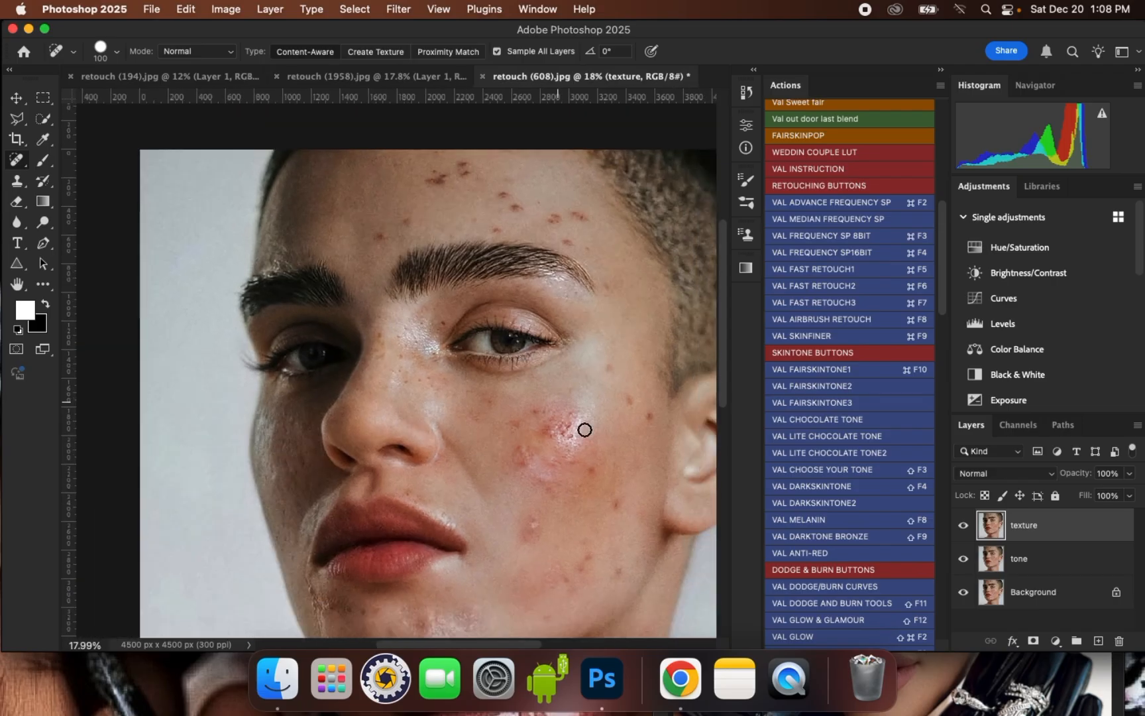
scroll(540, 446, up, 1)
scroll(541, 447, up, 1)
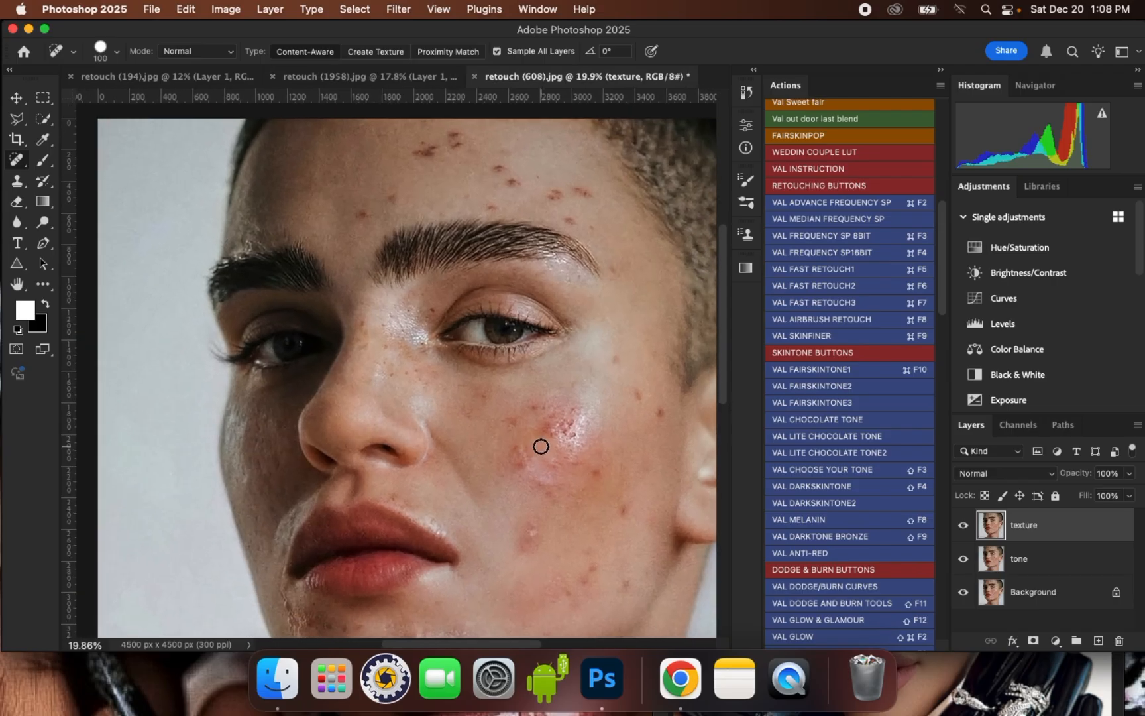
- Run Apply Image on the texture layer using the tone layer as source, Subtract blending, scale 2 and offset 128
click(218, 12)
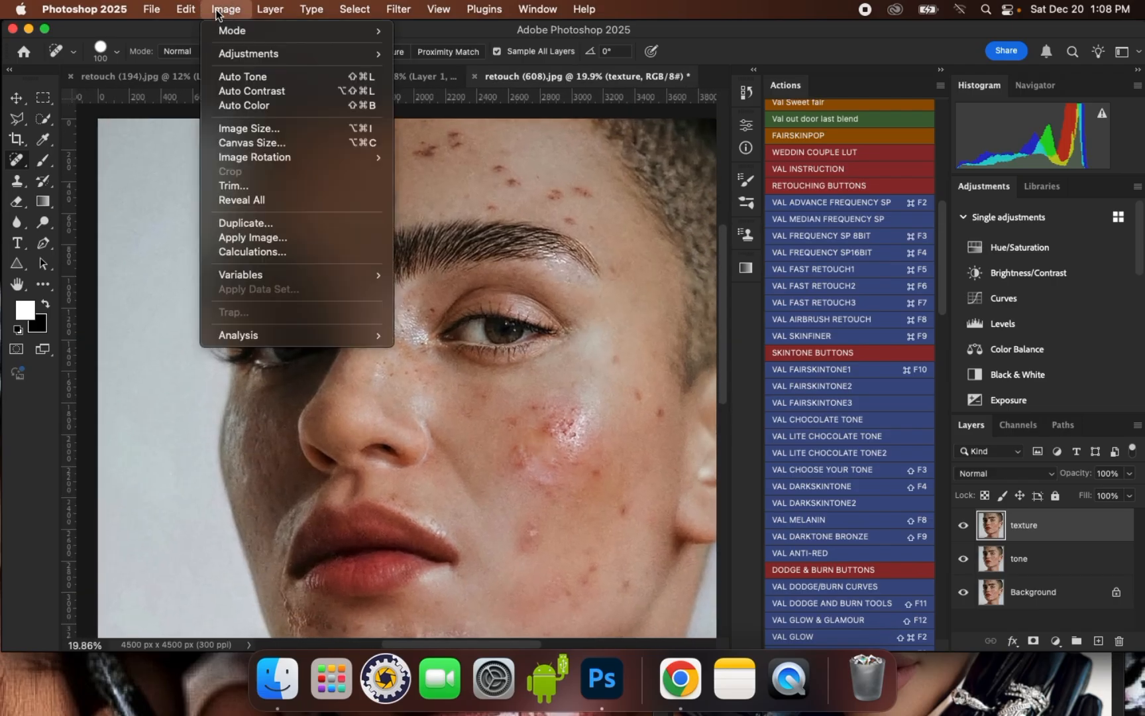
click(275, 239)
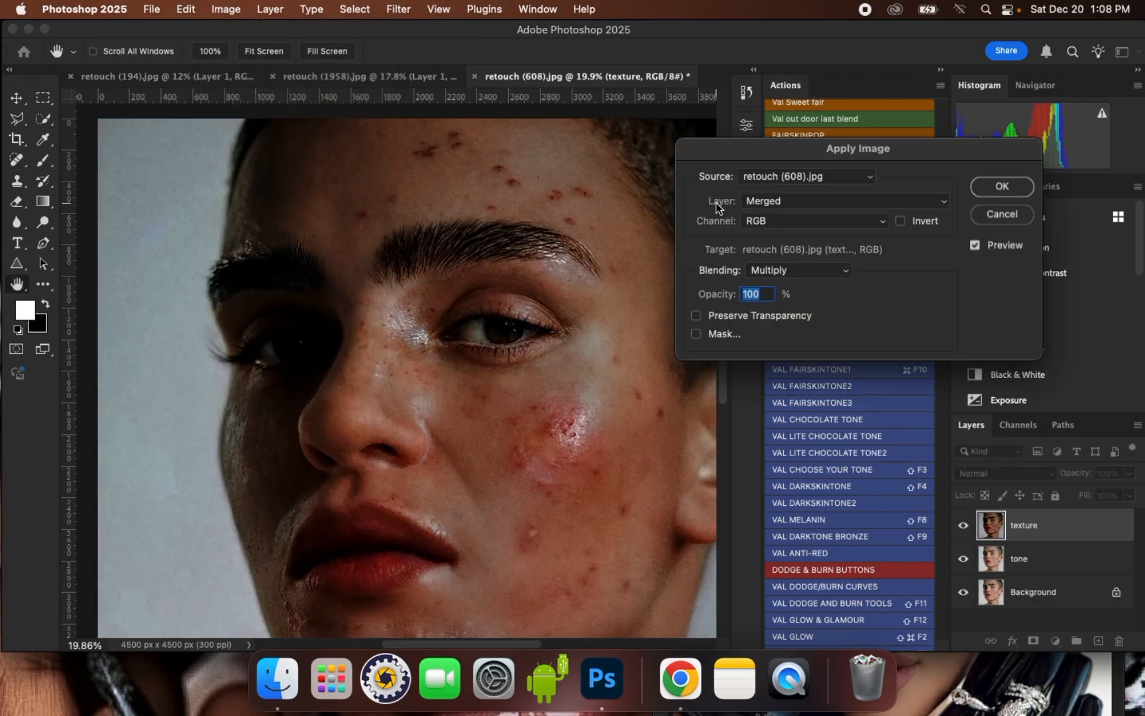
click(762, 206)
click(789, 243)
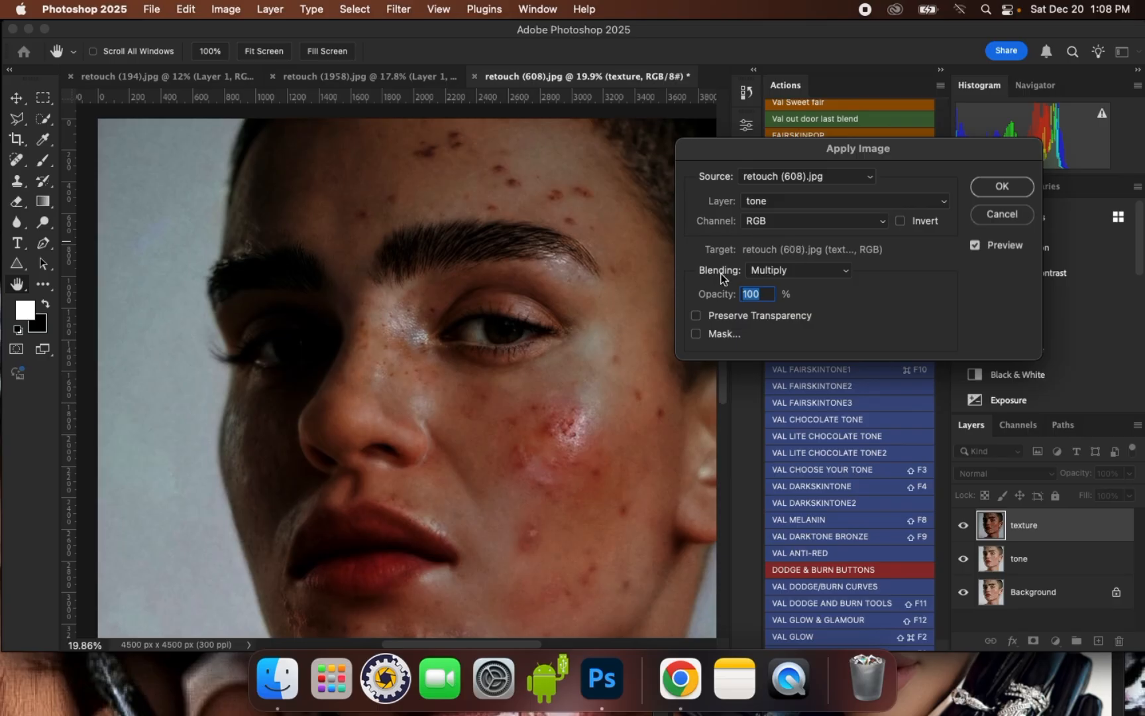
click(787, 278)
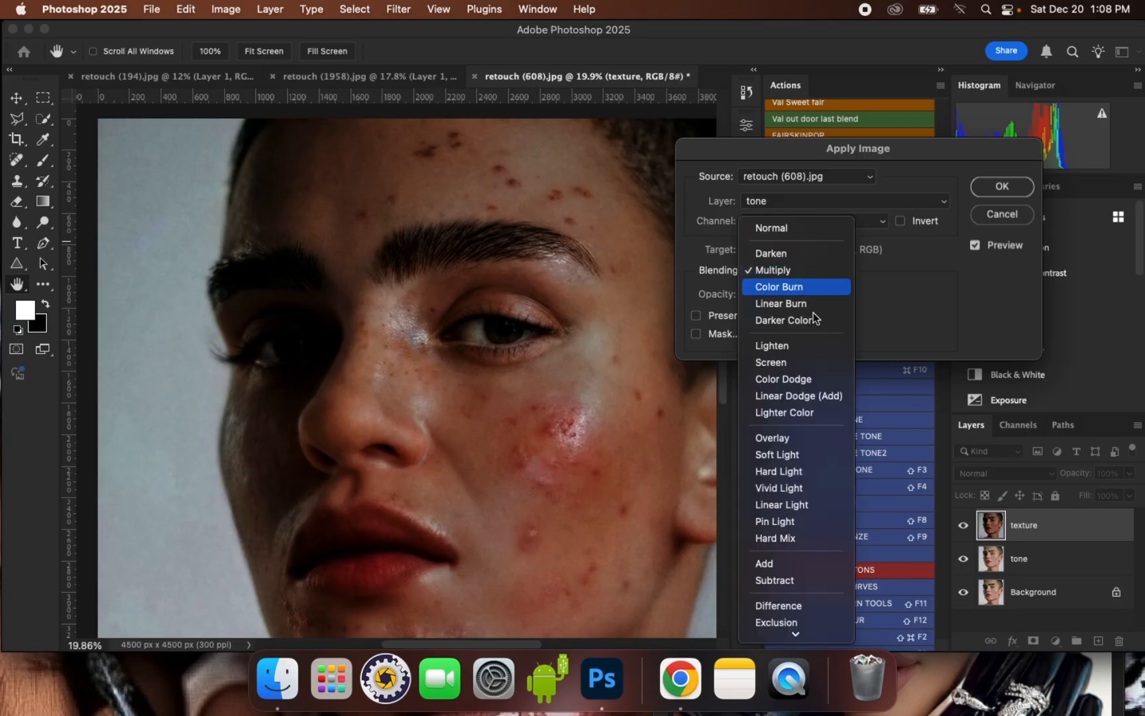
click(787, 581)
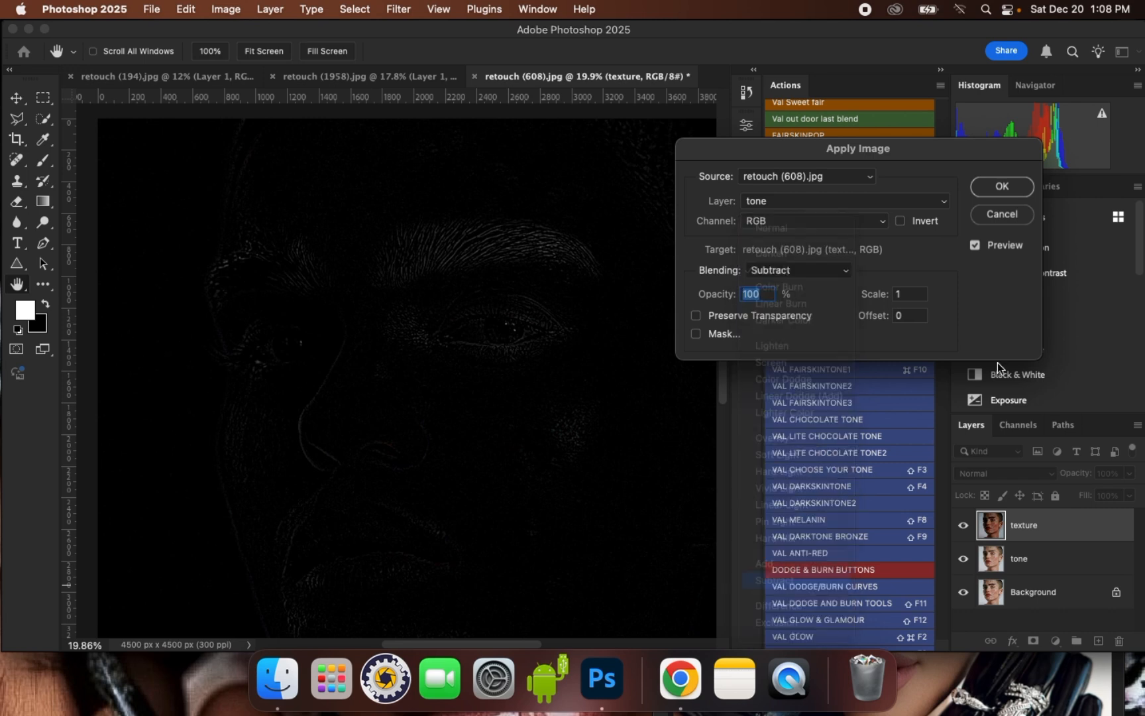
double_click(907, 296)
text(2)
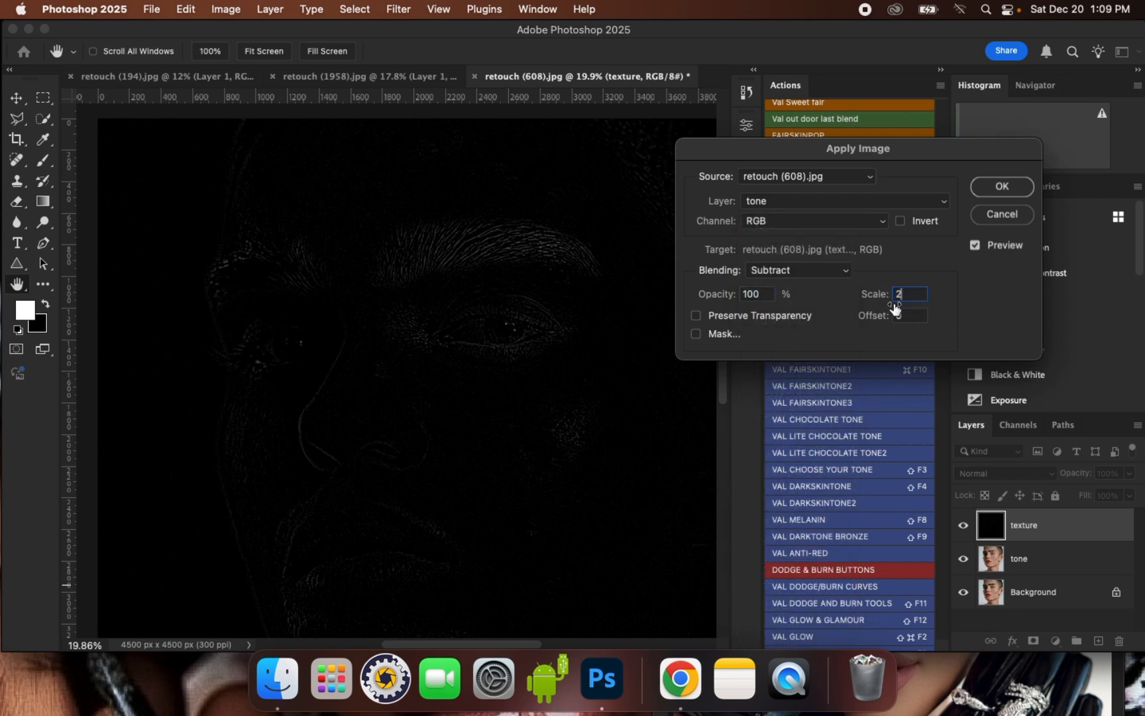
double_click(891, 314)
text(128)
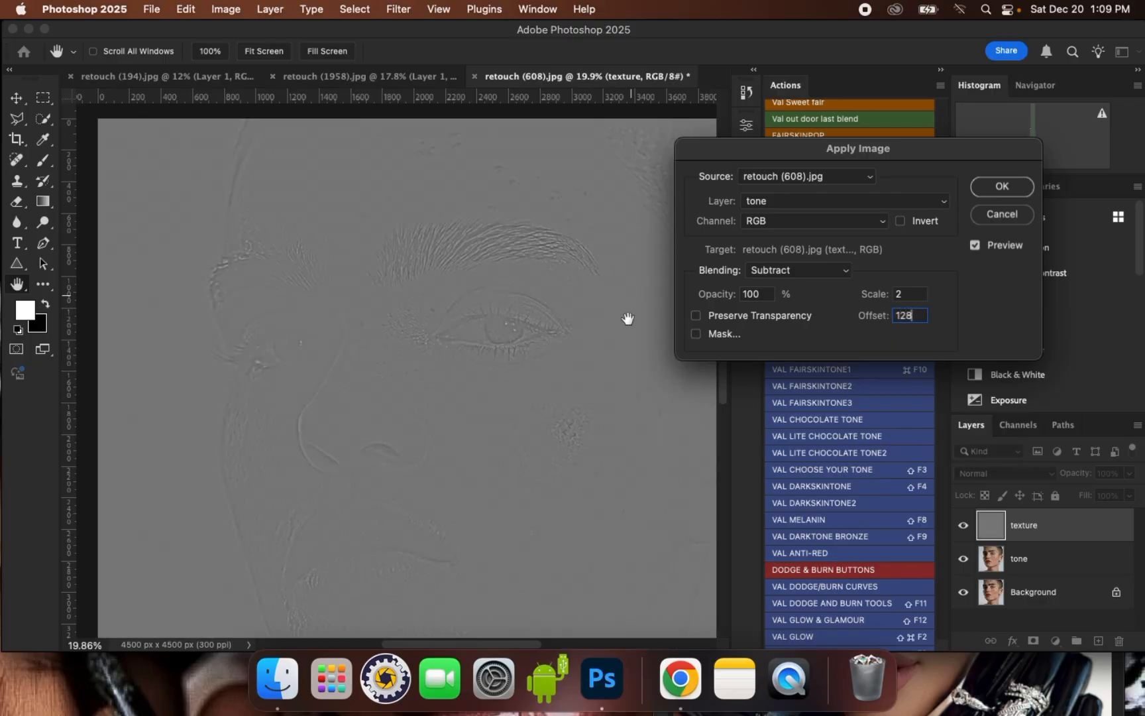
click(1002, 187)
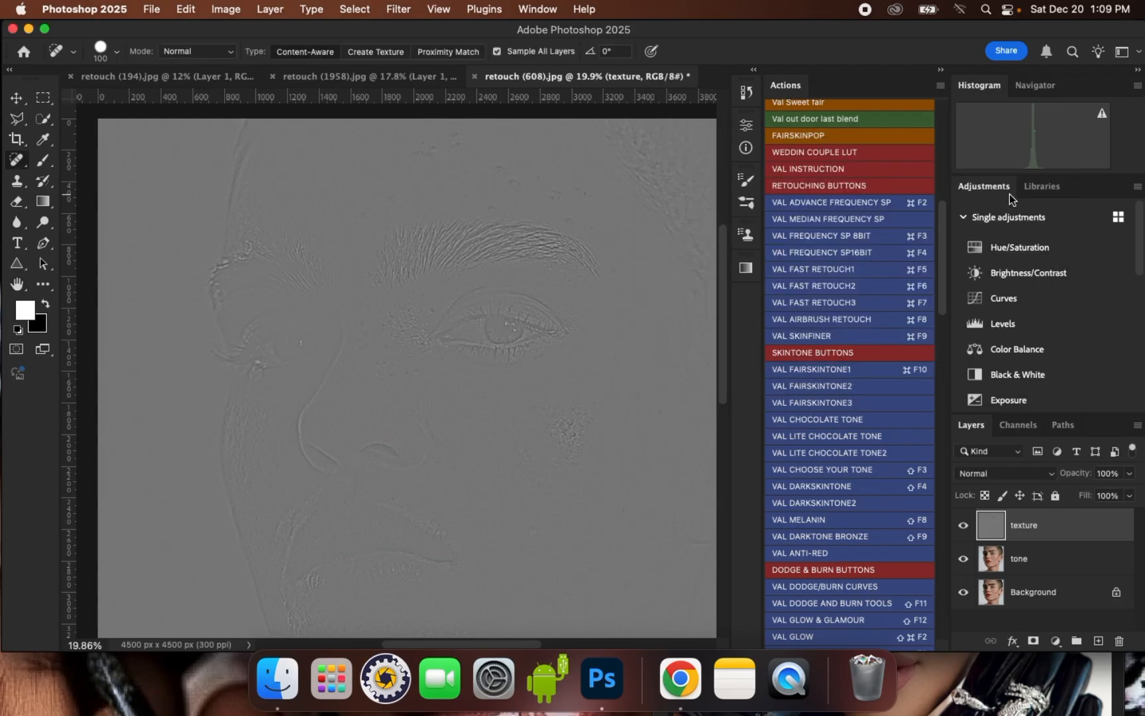
- Set the texture layer's blend mode to Linear Light
click(1019, 477)
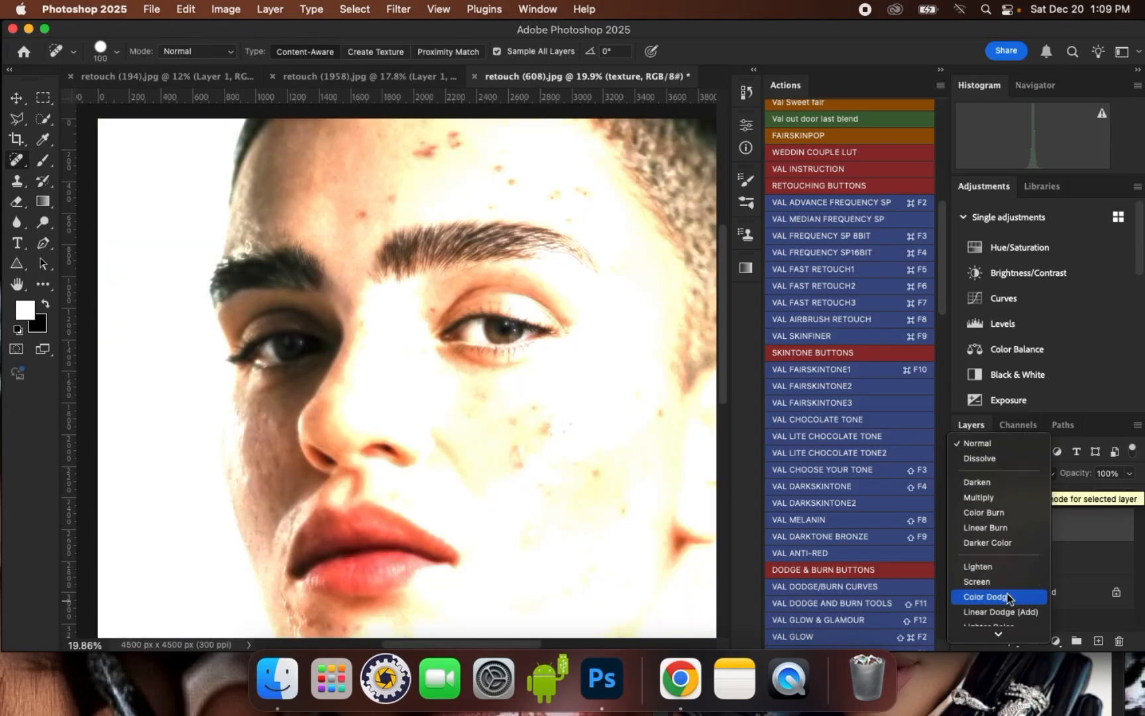
scroll(1007, 595, down, 2)
scroll(1003, 542, down, 2)
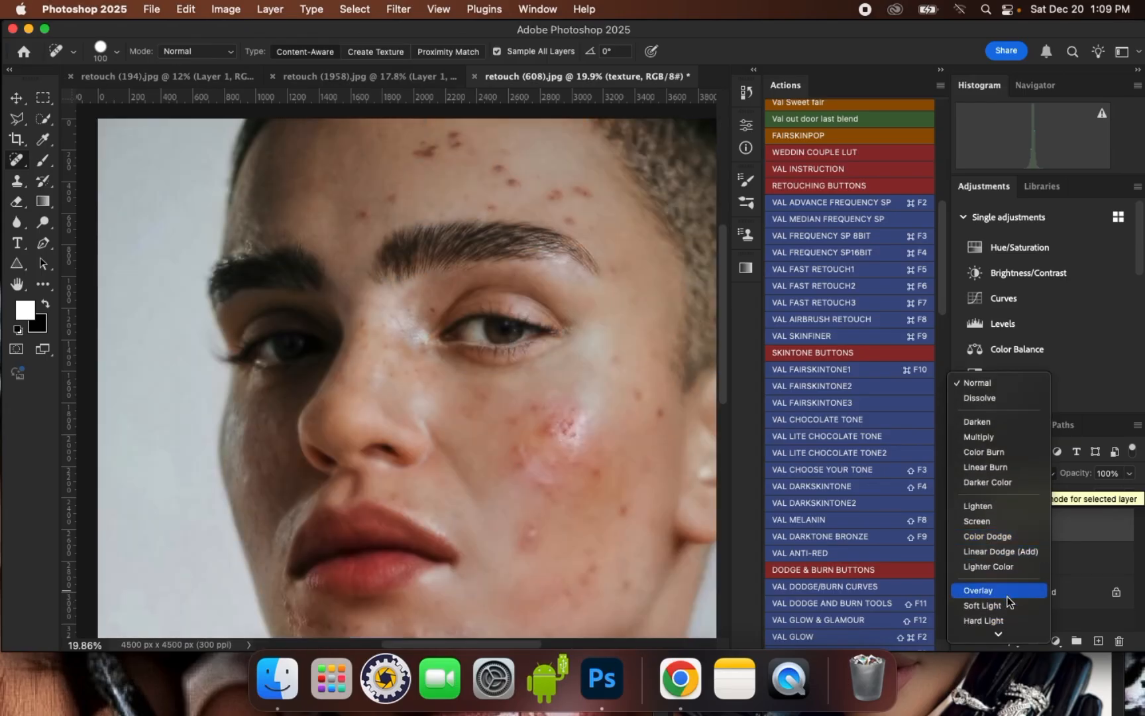
scroll(1006, 599, down, 4)
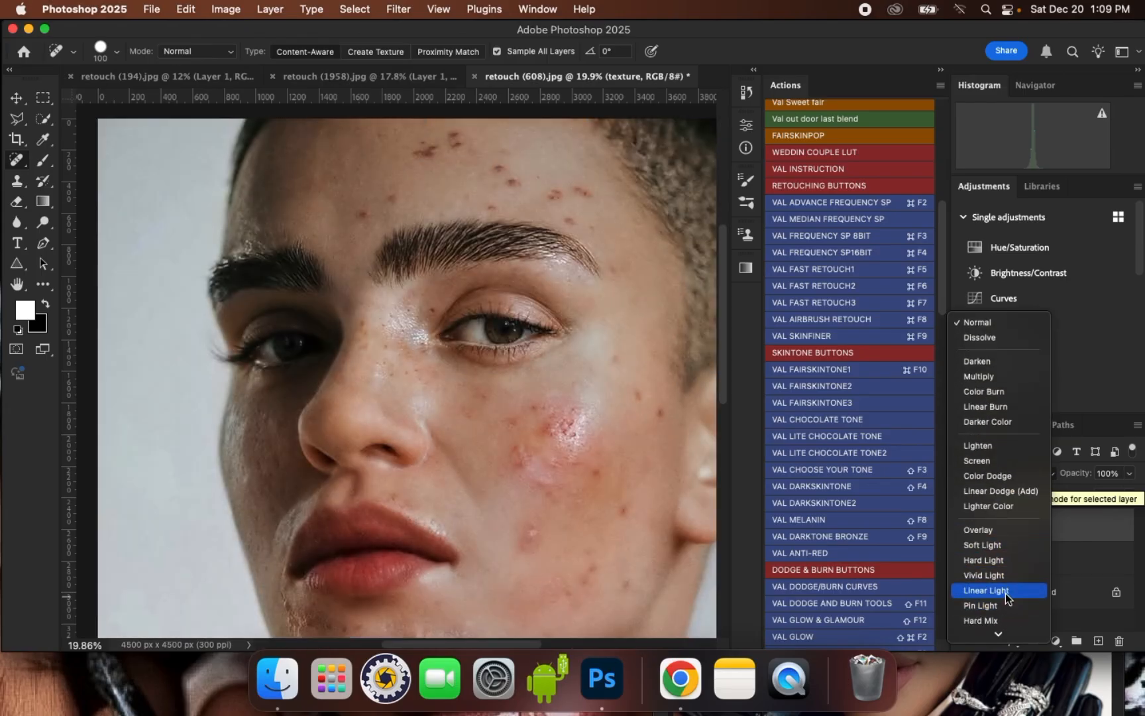
click(1002, 591)
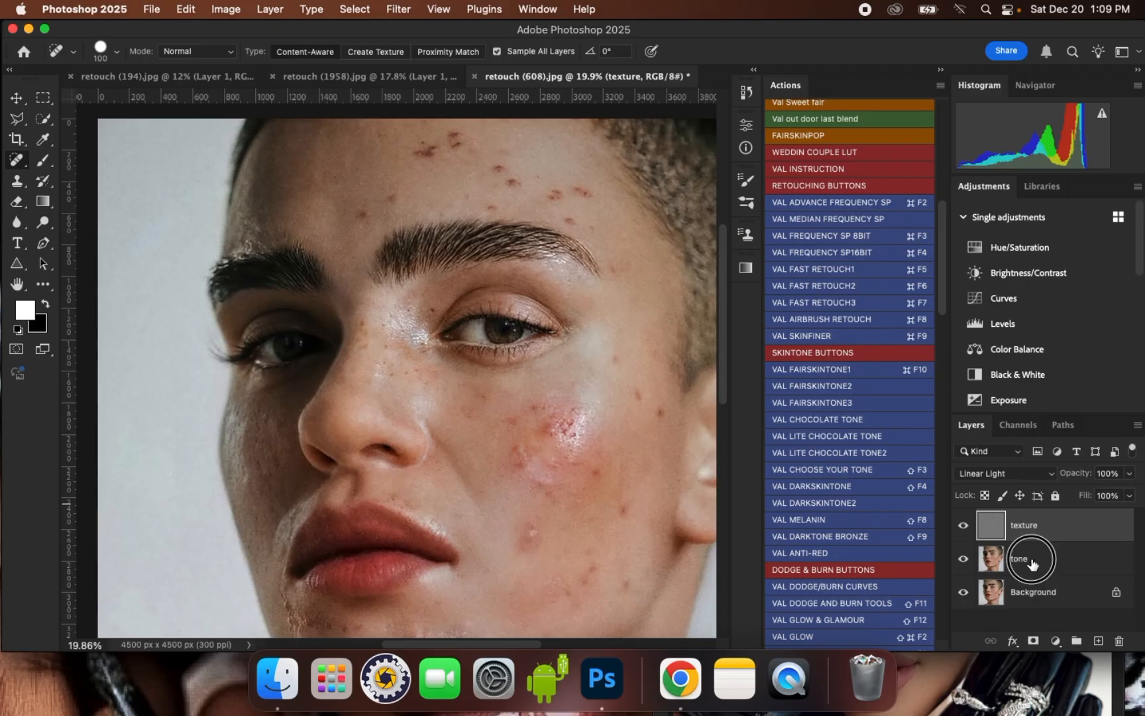
- Duplicate the tone layer and apply a Gaussian Blur with a 60-pixel radius to the copy
click(1031, 564)
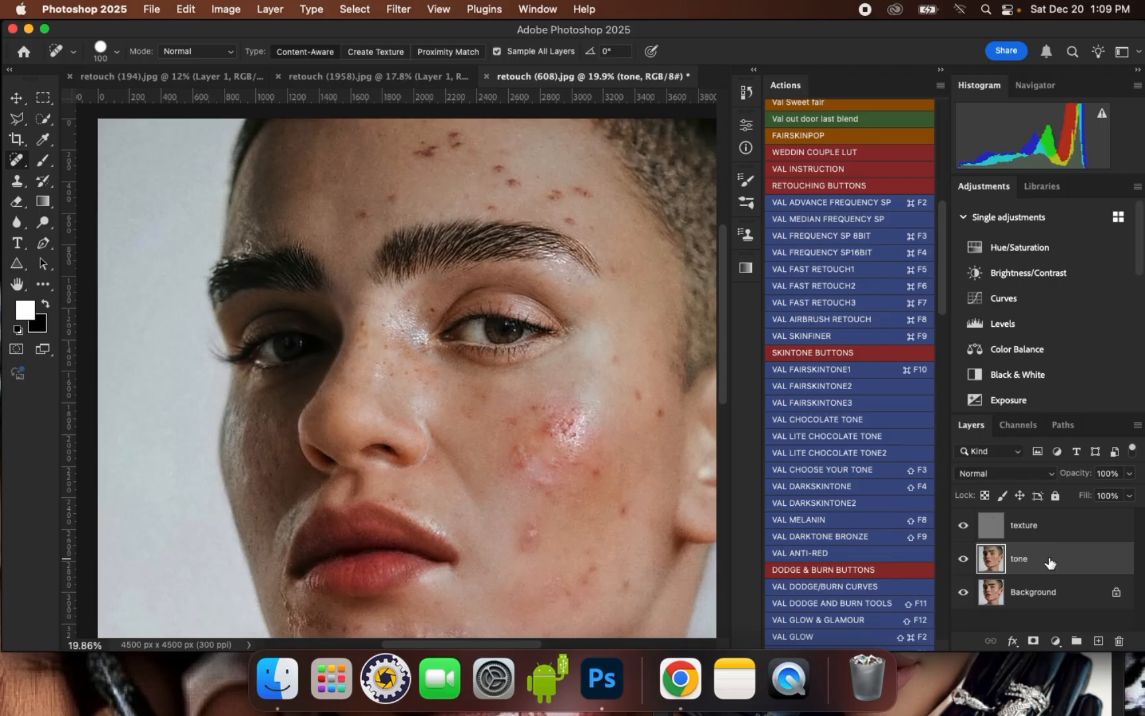
key(super+j)
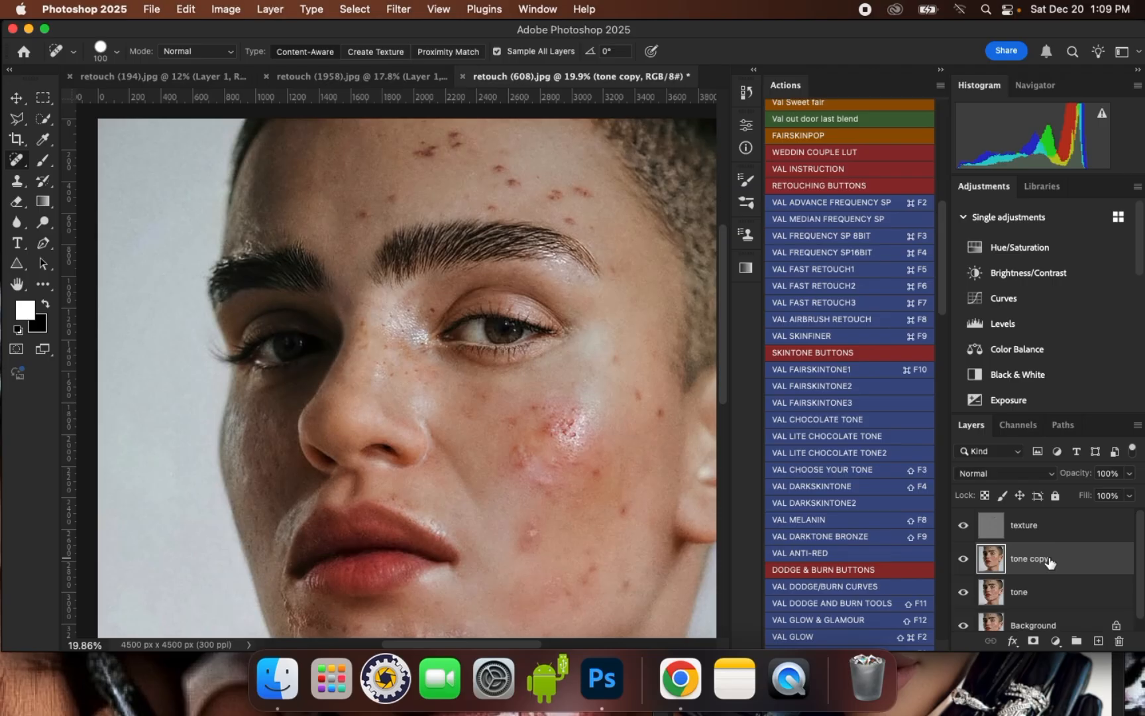
click(398, 9)
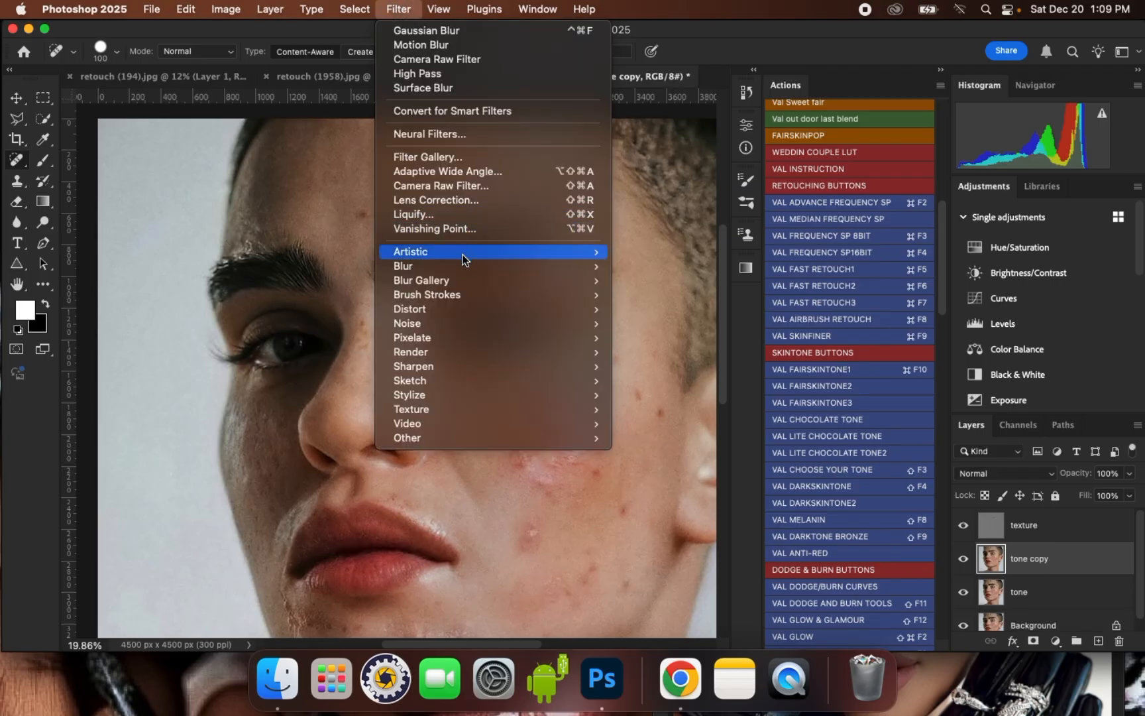
mouse_move(467, 266)
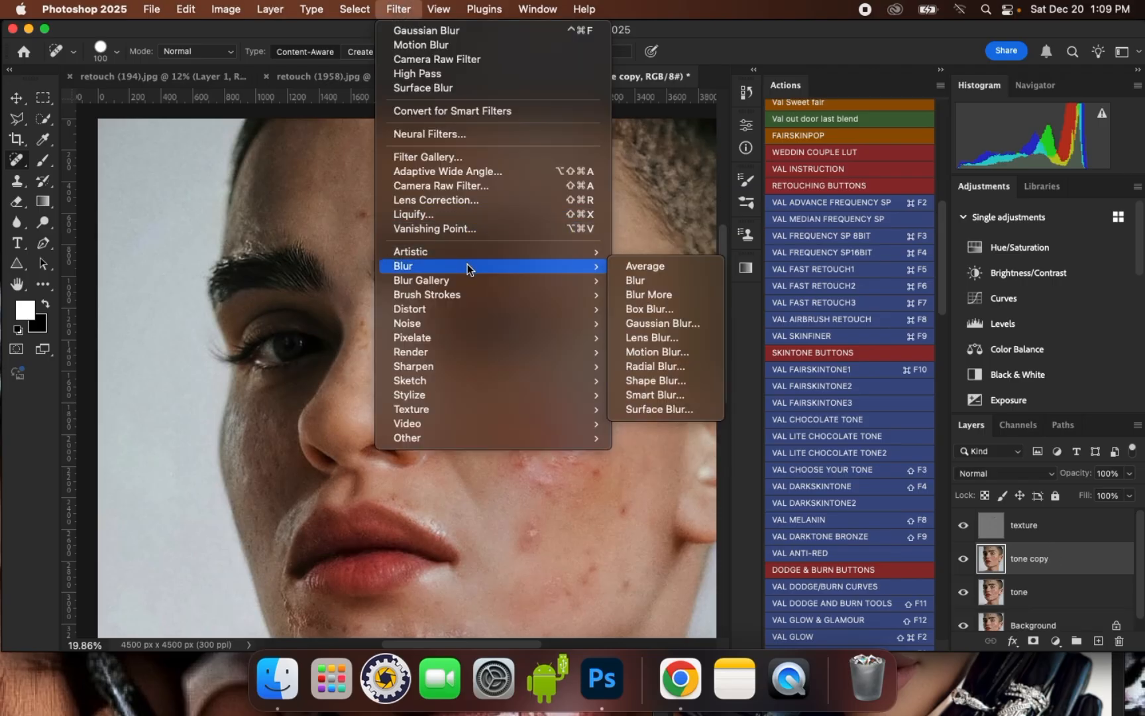
click(687, 323)
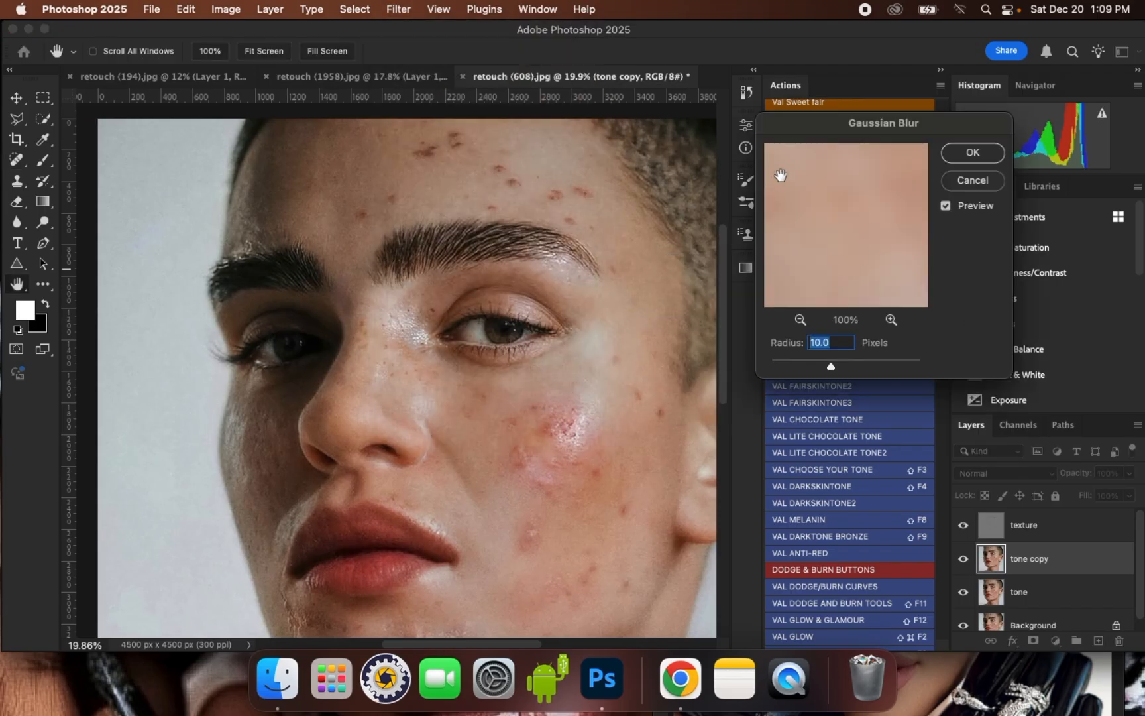
drag(842, 128, 823, 92)
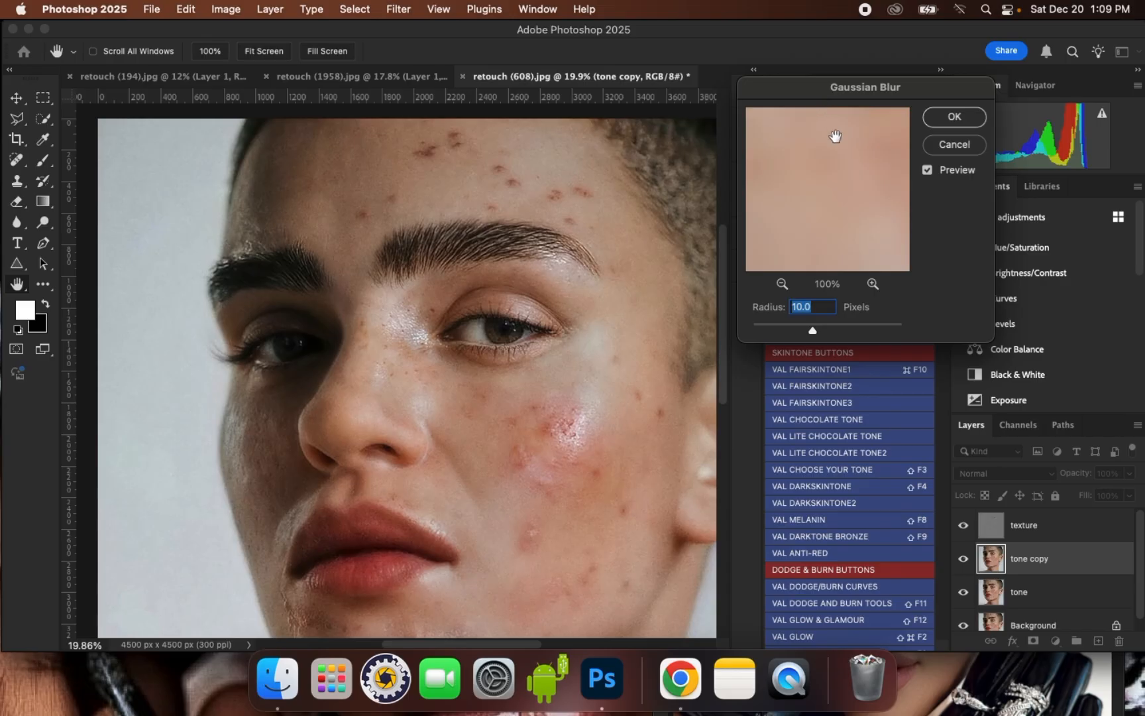
drag(810, 335, 822, 334)
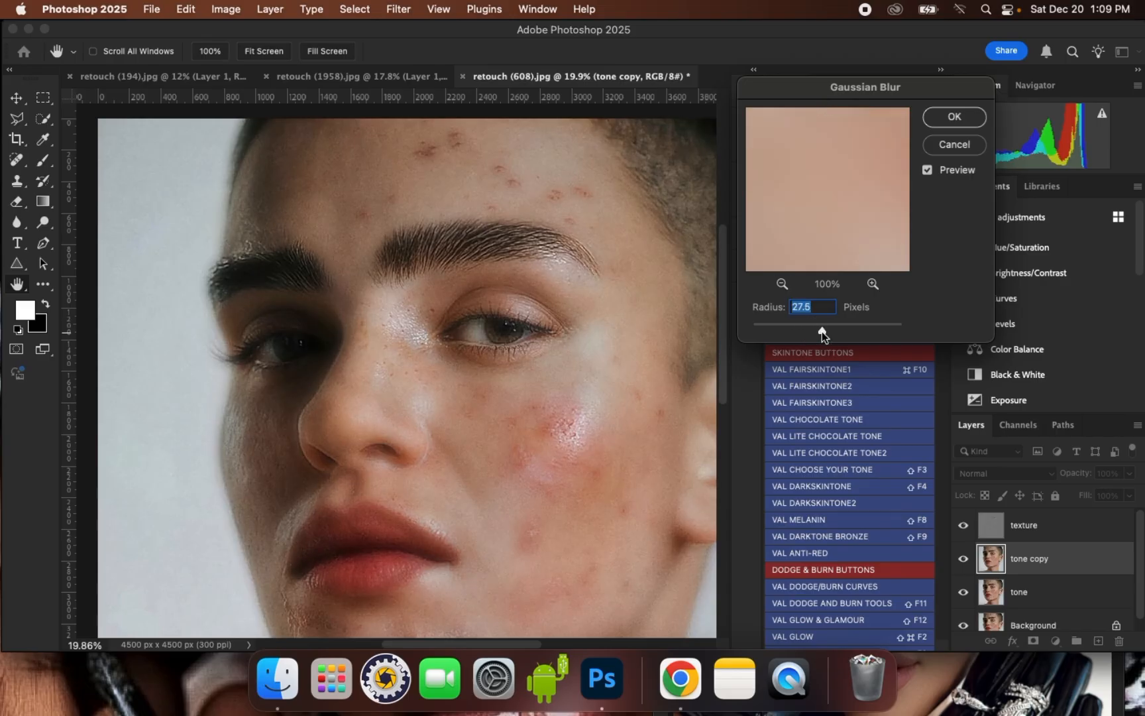
drag(822, 332, 825, 332)
drag(825, 335, 827, 337)
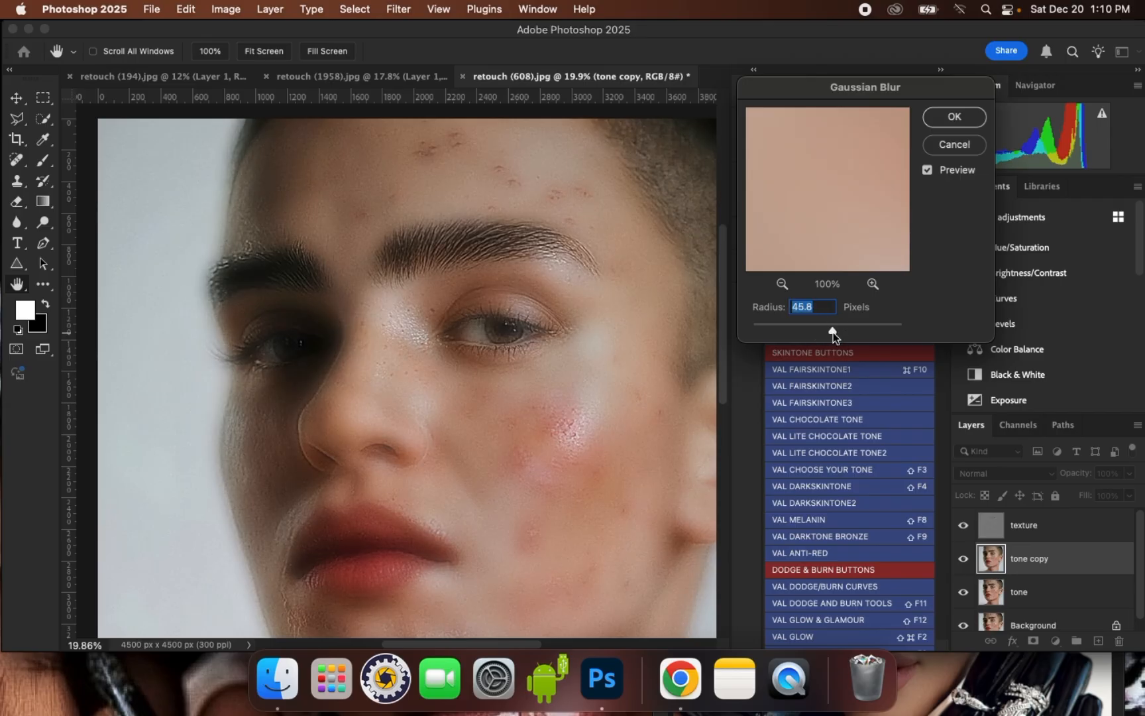
drag(833, 332, 832, 333)
drag(587, 424, 596, 396)
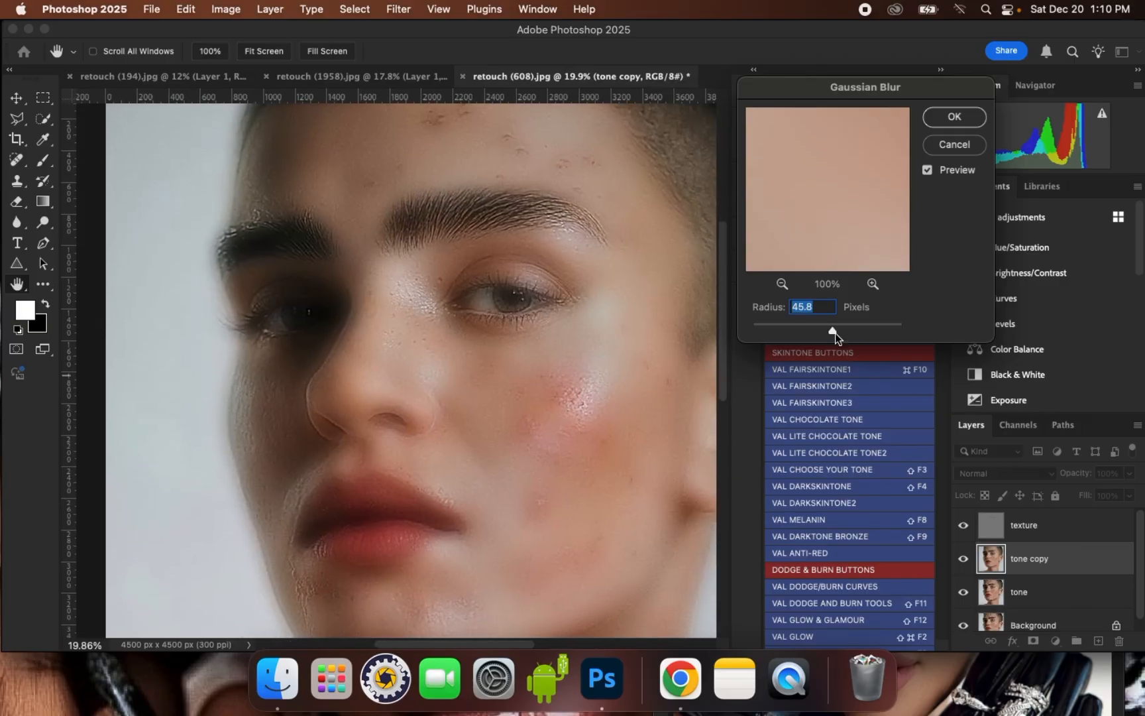
drag(834, 333, 836, 334)
drag(836, 334, 838, 335)
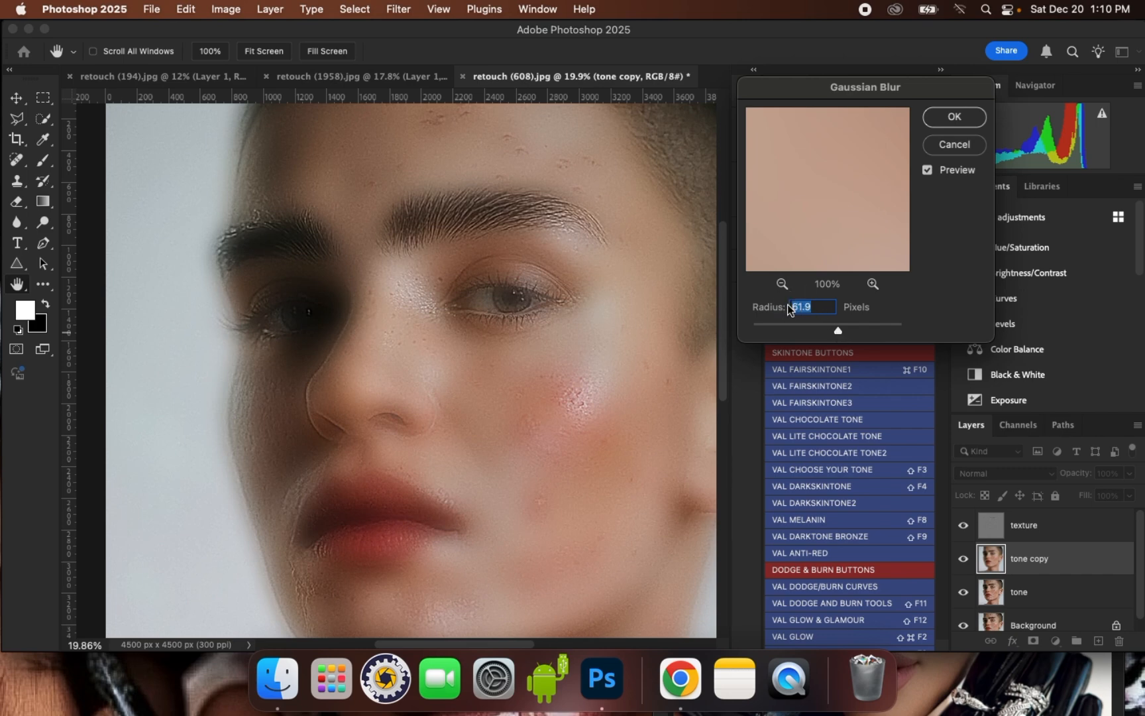
text(60)
drag(577, 341, 605, 363)
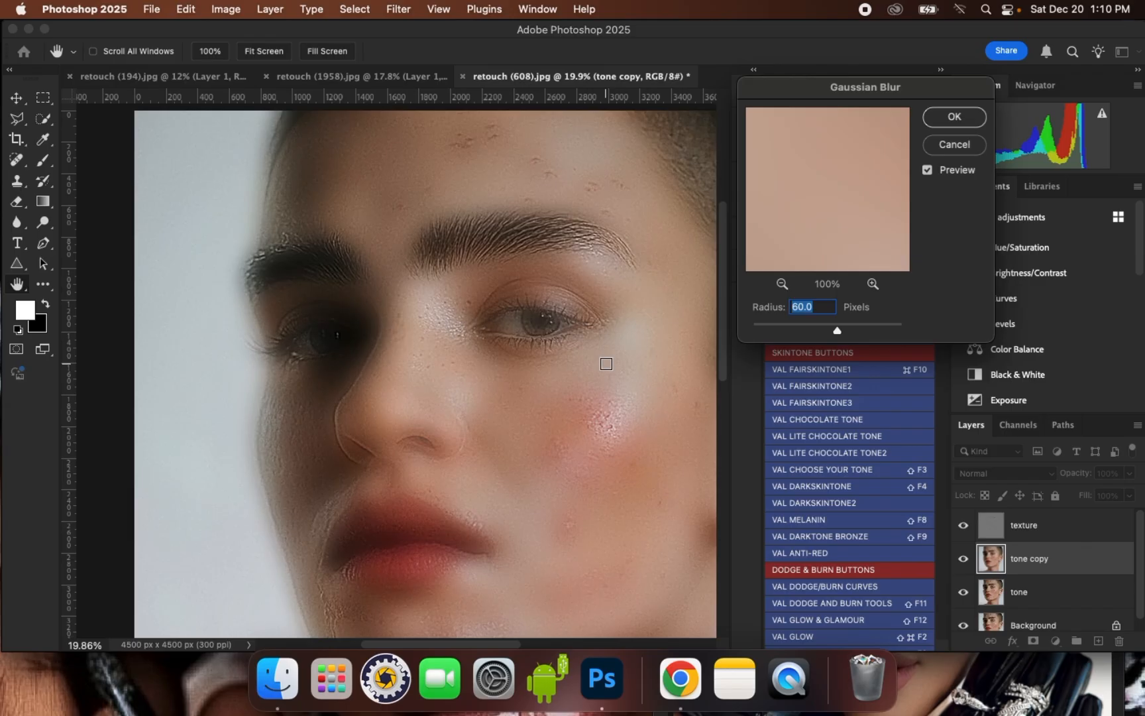
click(949, 126)
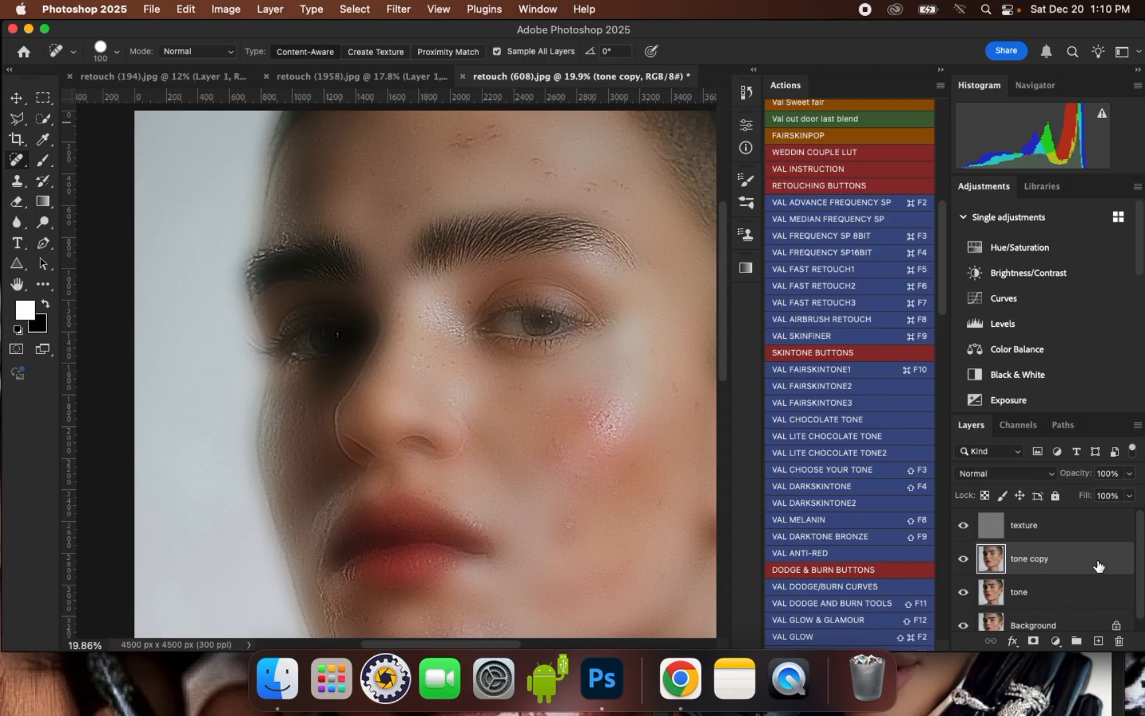
- Group the texture, tone copy and tone layers and name the group "fast retouch"
click(1047, 532)
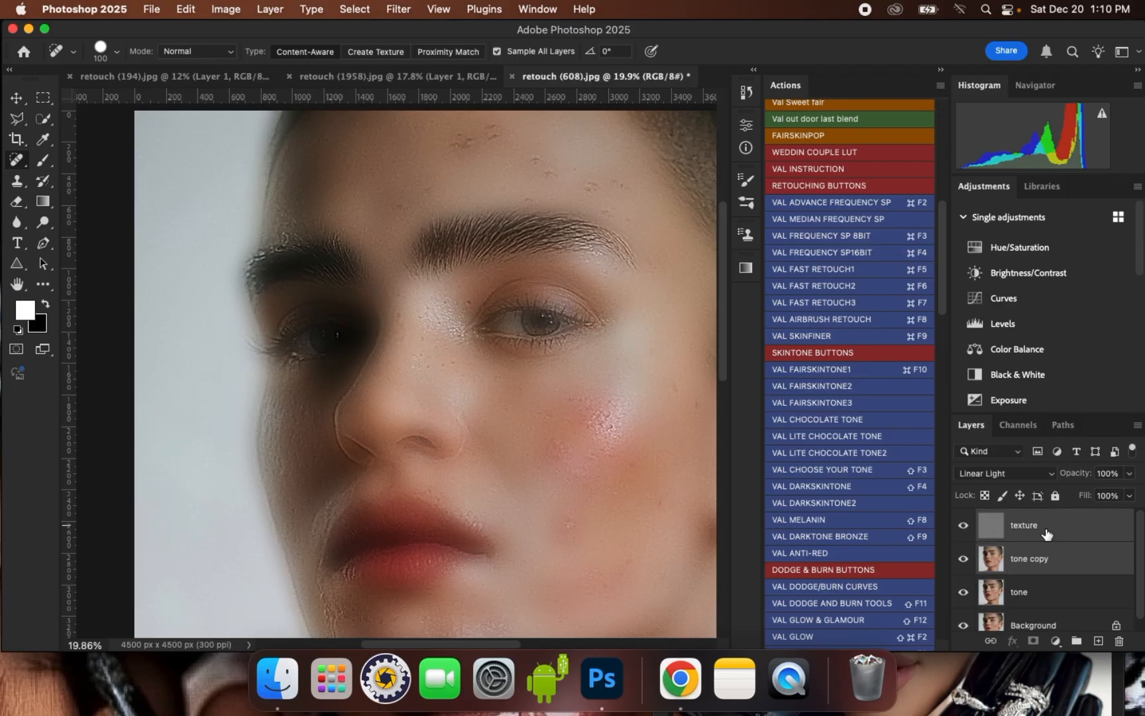
shift+click(1042, 596)
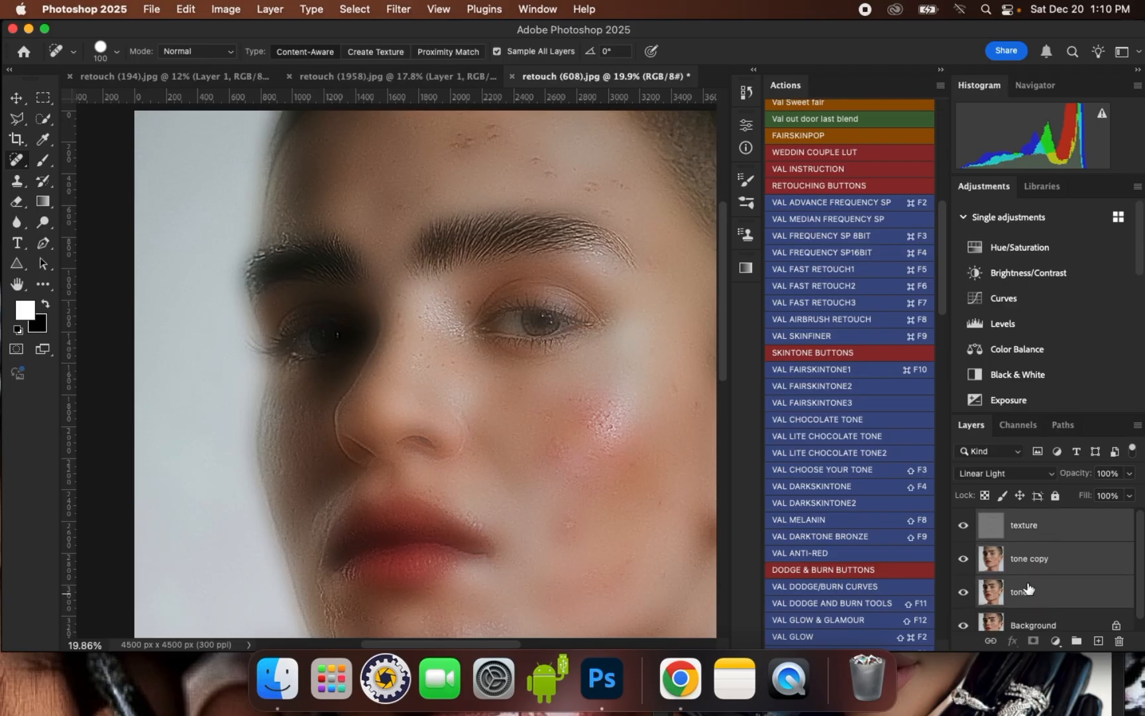
key(super+g)
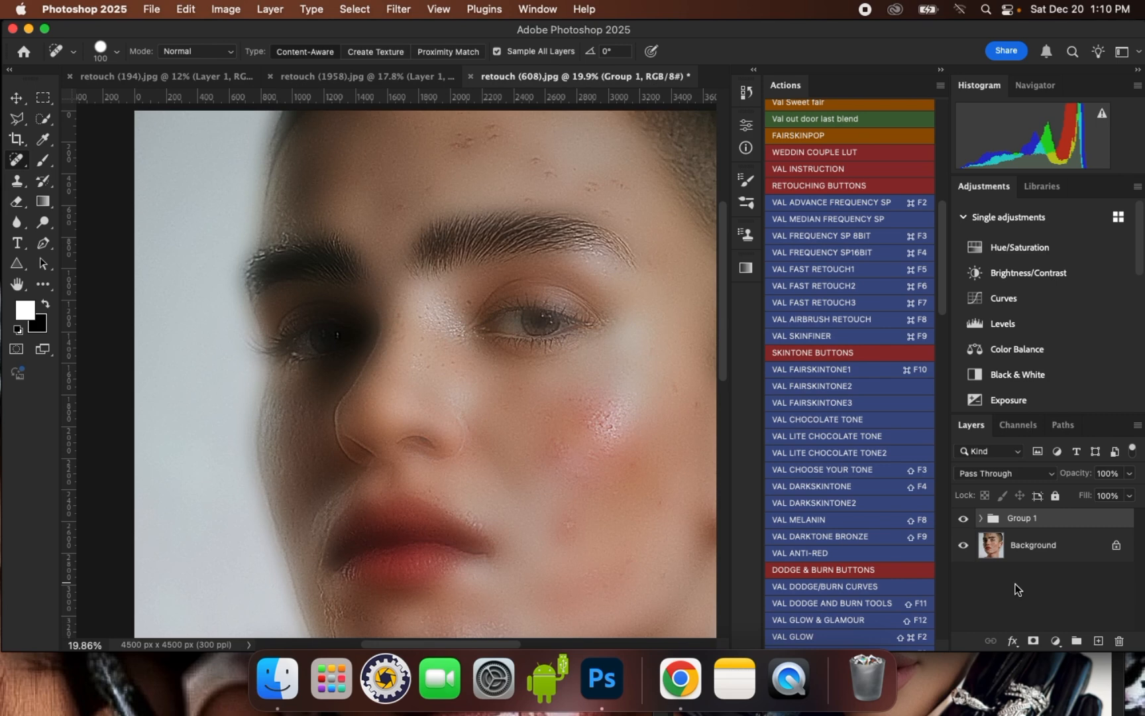
double_click(1017, 520)
key(Return)
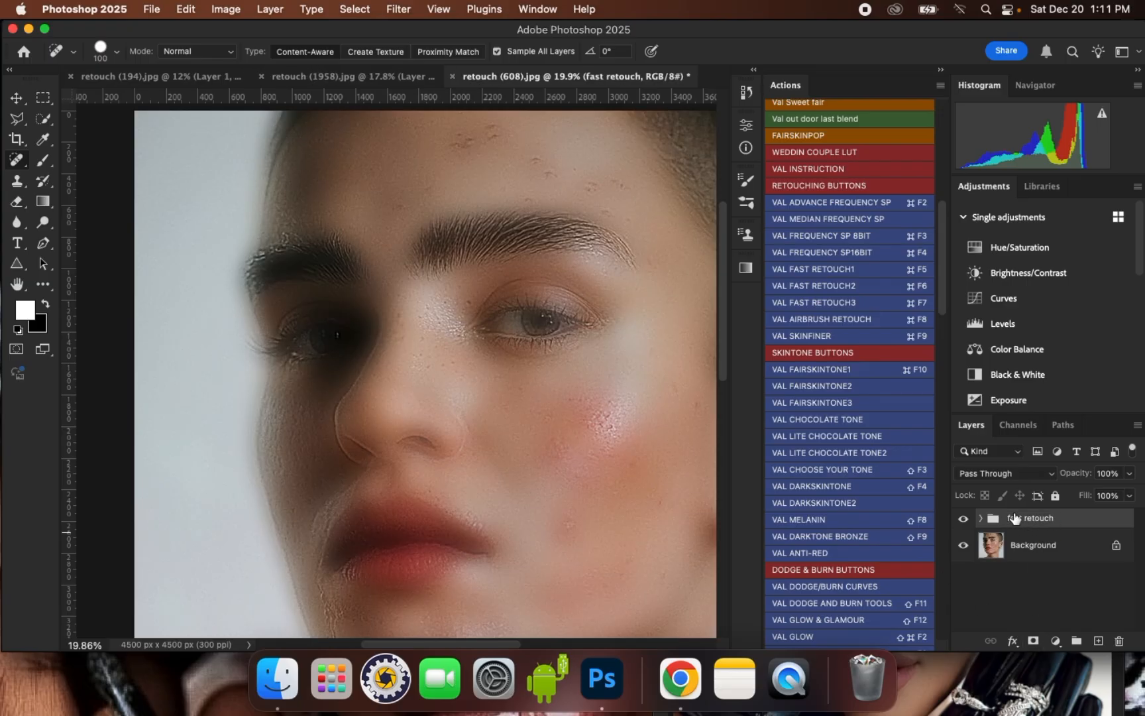
- Add a layer mask to the fast retouch group and invert it to black
click(1032, 640)
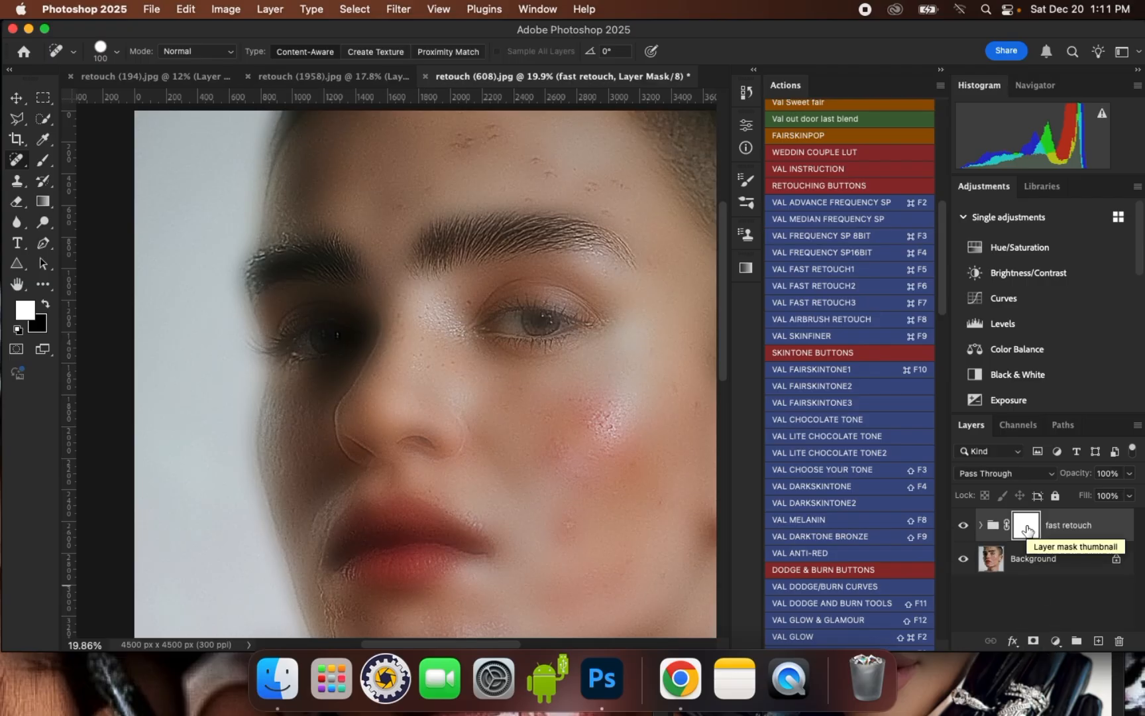
key(super+i)
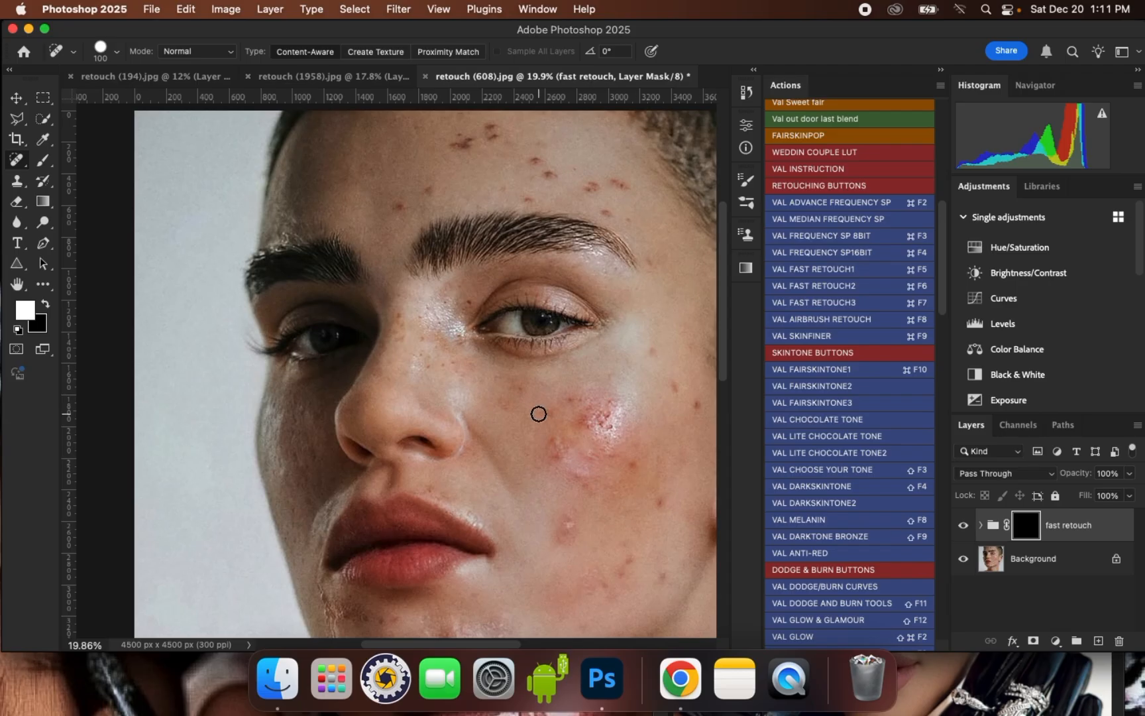
- Switch to the Brush tool and choose the Soft Round brush preset for painting on the group mask
scroll(504, 394, down, 2)
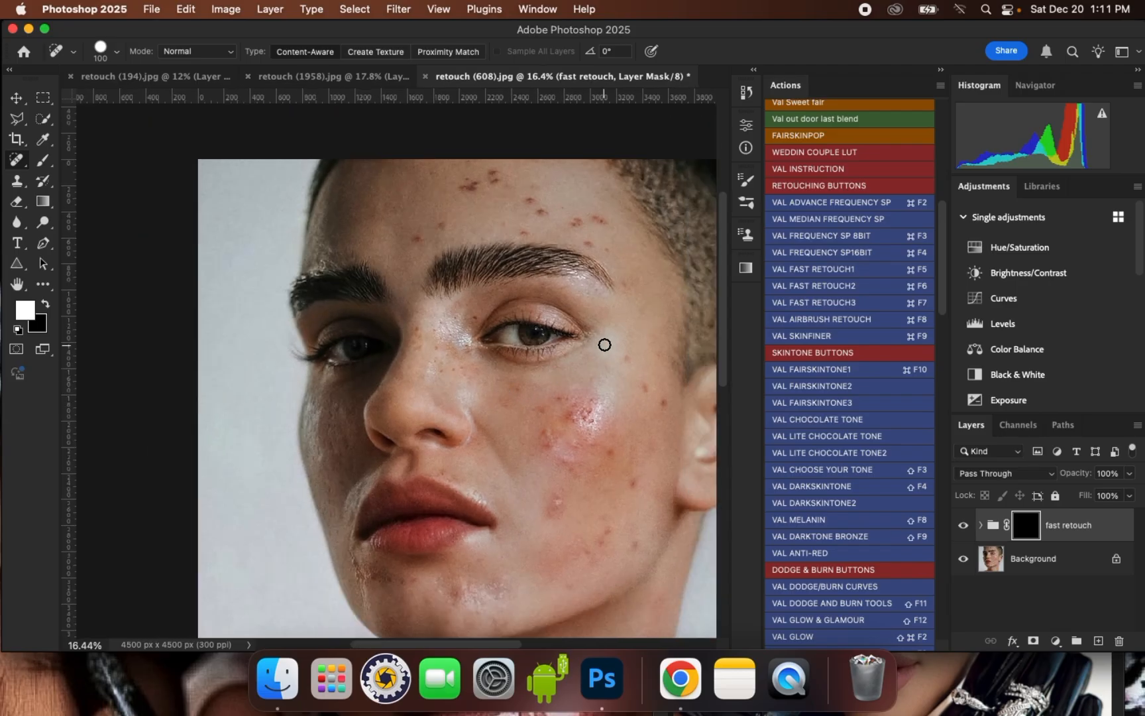
scroll(604, 345, up, 1)
drag(48, 155, 118, 162)
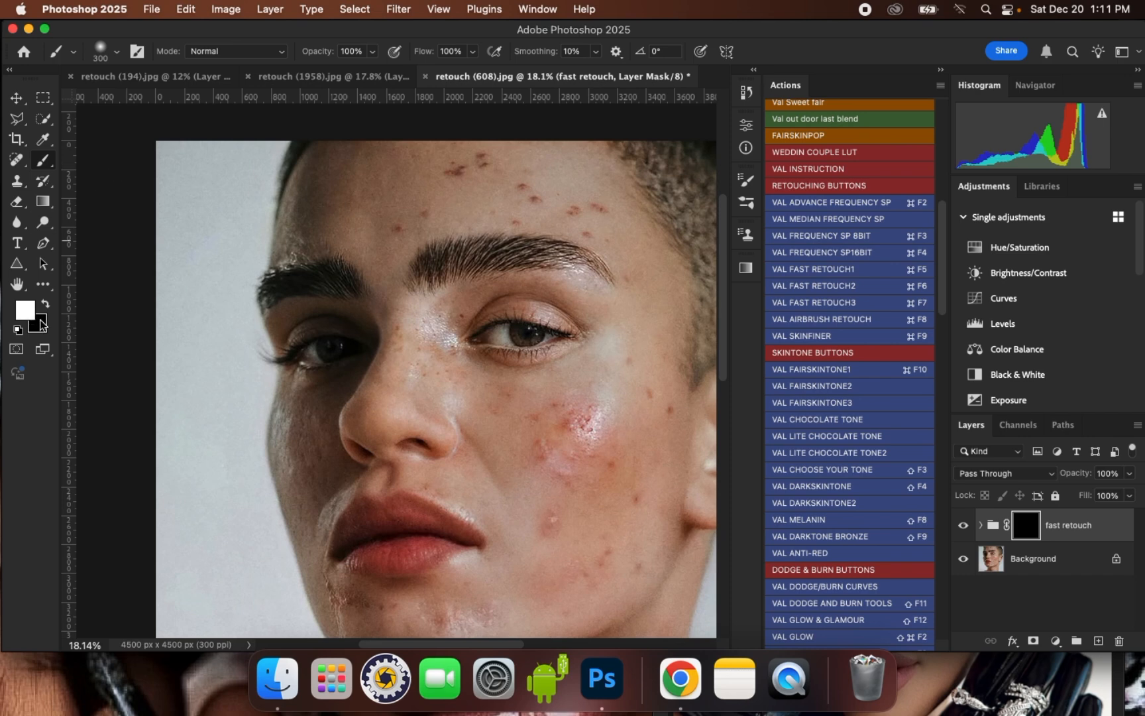
click(116, 51)
click(132, 263)
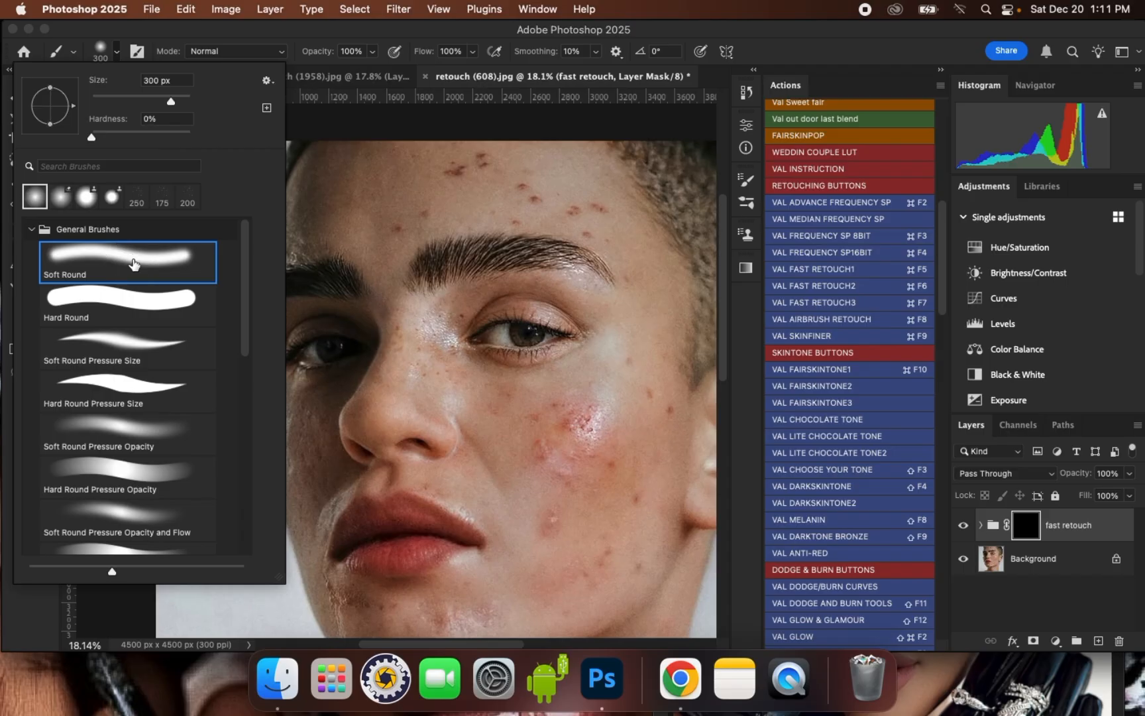
double_click(134, 259)
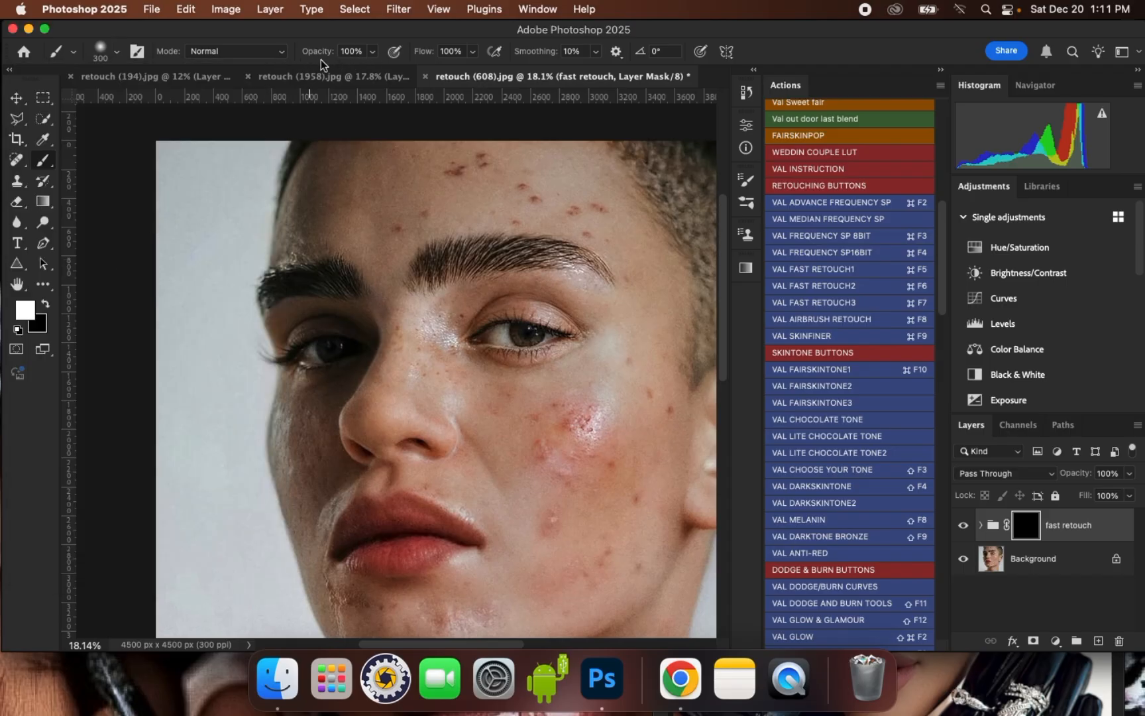
- Paint the group mask white over the forehead blemishes with a soft brush enlarged to about 600 px
scroll(385, 367, down, 3)
scroll(485, 184, up, 3)
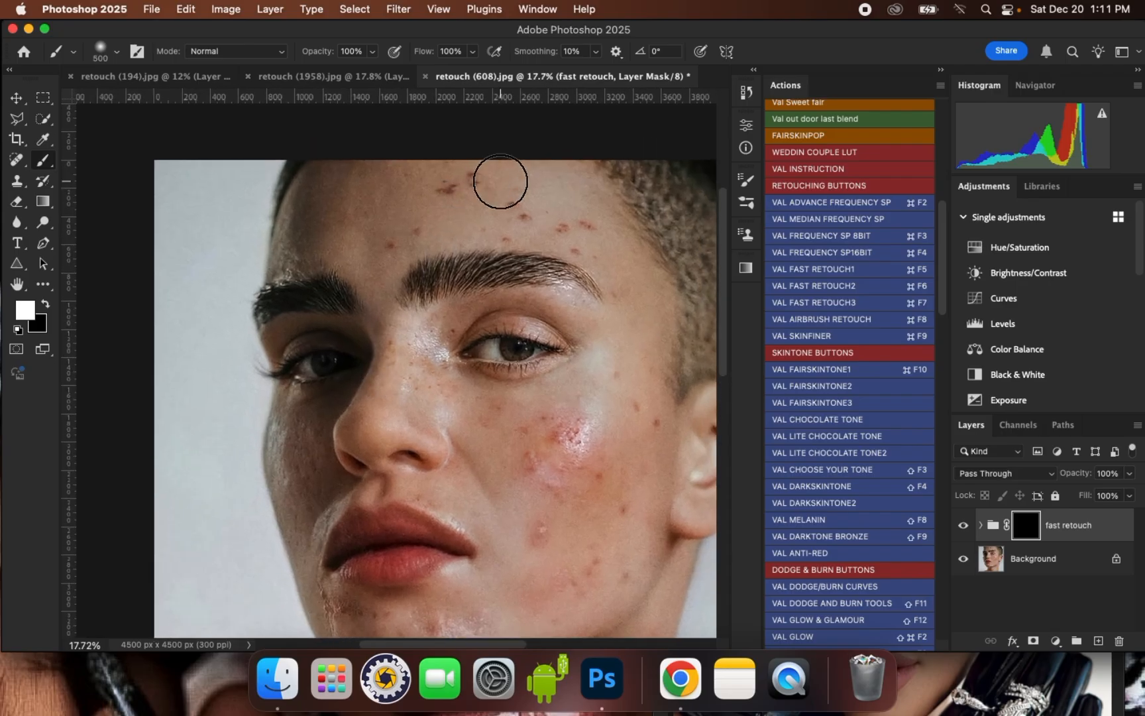
key(bracketright)
key(bracketright)
mouse_move(552, 207)
mouse_down()
mouse_move(593, 225)
mouse_move(427, 187)
mouse_move(377, 194)
mouse_move(360, 225)
mouse_move(370, 251)
mouse_move(317, 233)
mouse_move(327, 196)
mouse_move(317, 224)
mouse_move(378, 236)
mouse_move(501, 199)
mouse_move(561, 222)
mouse_up()
scroll(561, 222, up, 3)
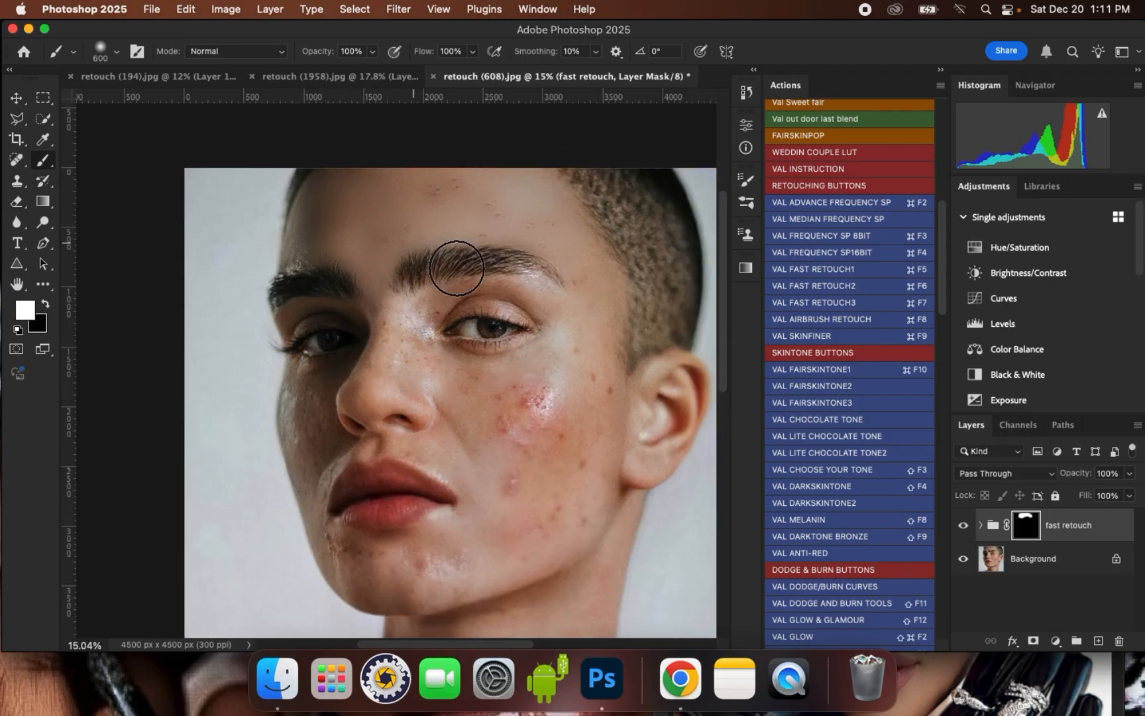
- Paint the group mask white over the blemished lit cheek, jaw and chin, reducing the brush to 400 px
key([)
scroll(563, 208, down, 3)
key(])
mouse_move(570, 366)
mouse_down()
mouse_move(522, 449)
mouse_move(550, 363)
mouse_move(457, 482)
mouse_move(505, 441)
mouse_move(492, 438)
mouse_move(493, 380)
mouse_move(506, 375)
mouse_move(524, 310)
mouse_up()
scroll(554, 414, up, 2)
key([)
mouse_move(435, 480)
mouse_down()
mouse_move(409, 504)
mouse_move(448, 496)
mouse_move(415, 521)
mouse_move(520, 452)
mouse_move(372, 515)
mouse_move(371, 494)
mouse_move(375, 535)
mouse_up()
key([)
mouse_move(258, 508)
mouse_down()
mouse_move(339, 486)
mouse_move(325, 509)
mouse_move(283, 507)
mouse_move(327, 551)
mouse_move(329, 539)
mouse_move(384, 545)
mouse_move(350, 532)
mouse_up()
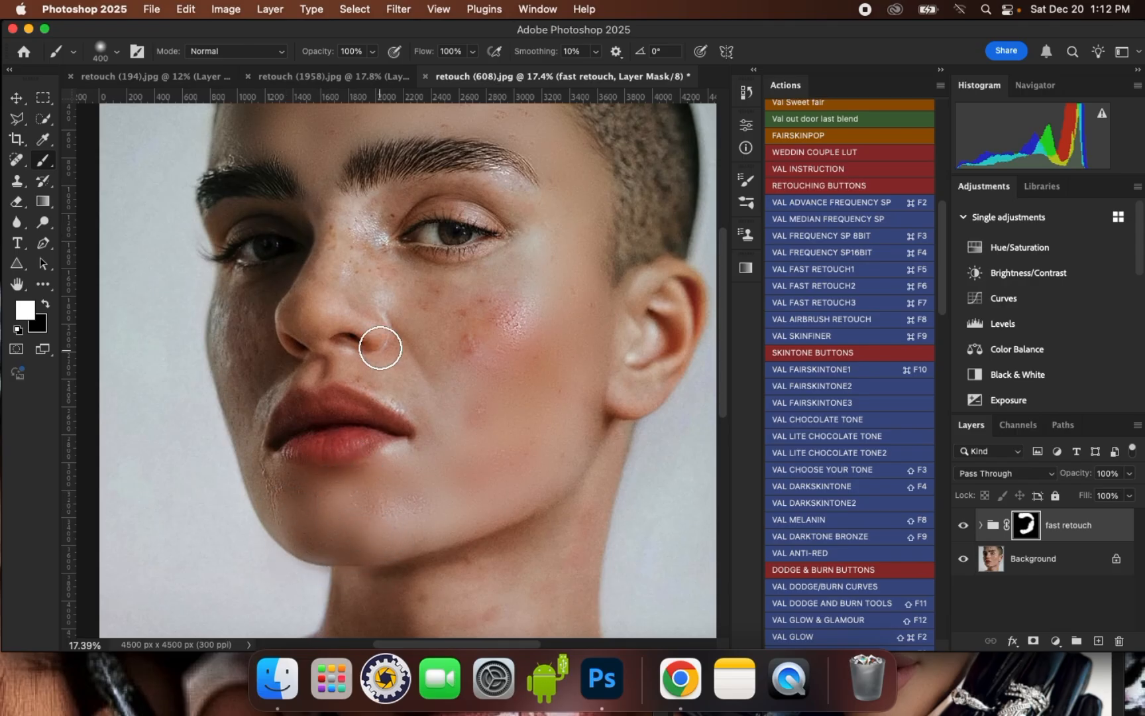
- Paint the group mask white over the nose, under-eye area and upper part of the lit cheek, finishing with a 300 px brush
scroll(404, 364, up, 1)
key(])
drag(418, 289, 498, 267)
mouse_move(476, 290)
mouse_down()
mouse_move(465, 322)
mouse_move(500, 302)
mouse_move(469, 355)
mouse_move(516, 340)
mouse_up()
drag(556, 226, 533, 298)
scroll(474, 306, down, 3)
scroll(371, 247, up, 3)
key([)
drag(372, 248, 383, 268)
key([)
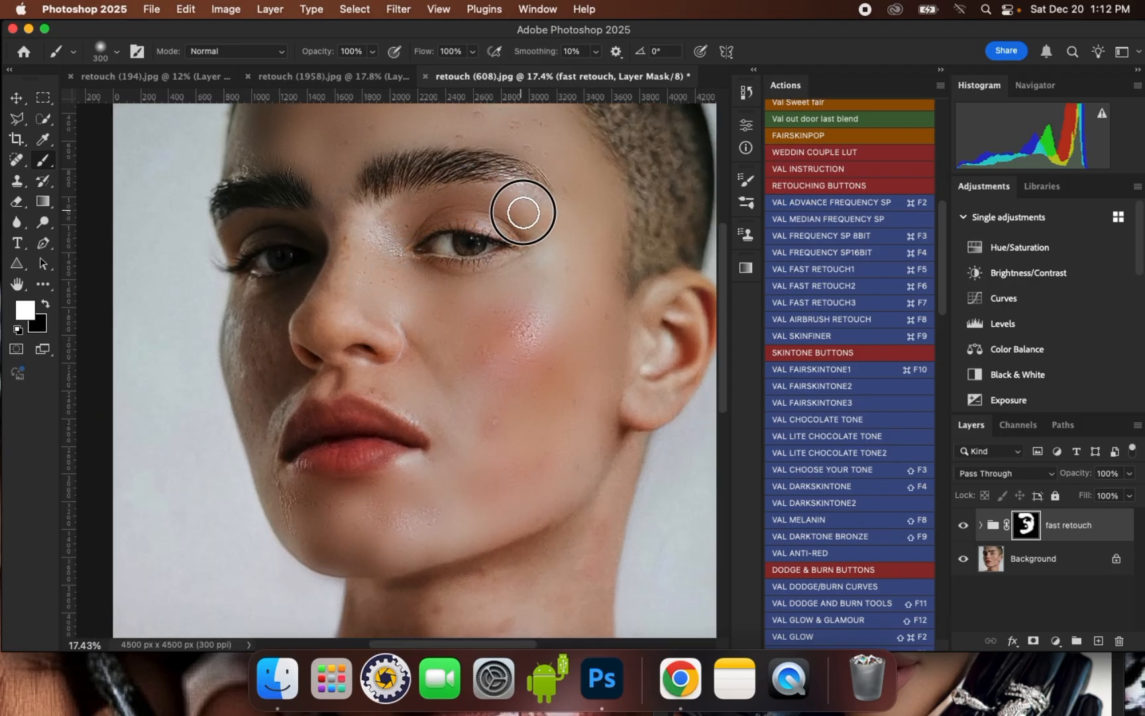
- Paint the group mask white over the shaded cheek, nose bridge and mouth corner, reducing the brush to 200 px
key(bracketright)
key(bracketright)
key(bracketright)
scroll(493, 446, down, 2)
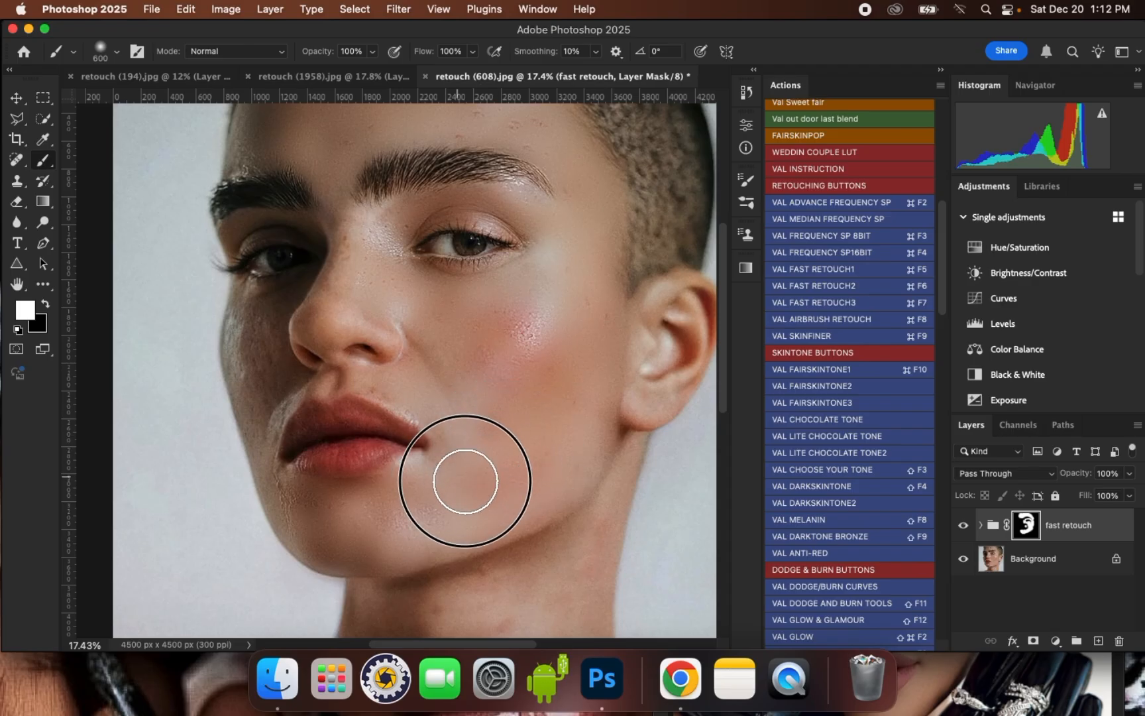
key([)
key(bracketleft)
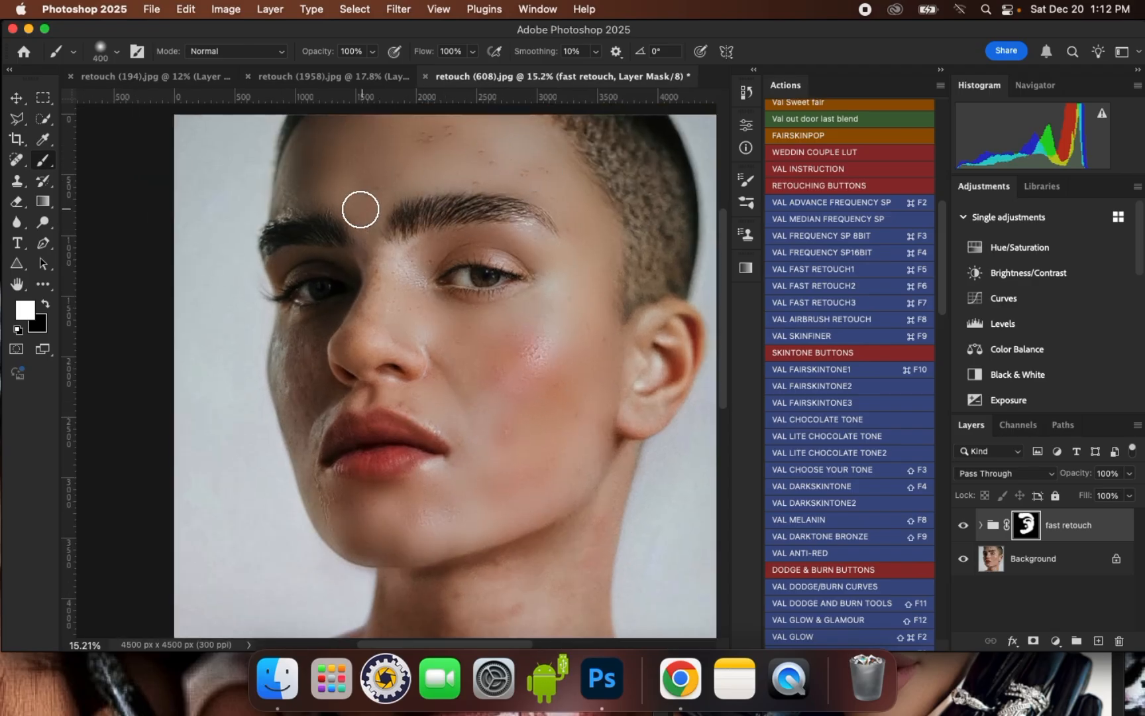
scroll(351, 213, up, 1)
mouse_move(385, 269)
mouse_down()
mouse_move(379, 303)
mouse_move(378, 291)
mouse_up()
key(bracketleft)
mouse_move(293, 353)
mouse_down()
mouse_move(288, 378)
mouse_move(284, 354)
mouse_move(302, 341)
mouse_move(294, 378)
mouse_move(301, 414)
mouse_move(313, 392)
mouse_move(299, 433)
mouse_move(306, 456)
mouse_move(334, 407)
mouse_move(367, 403)
mouse_move(364, 420)
mouse_move(401, 401)
mouse_up()
key(bracketleft)
key(bracketright)
key(bracketleft)
drag(329, 416, 327, 478)
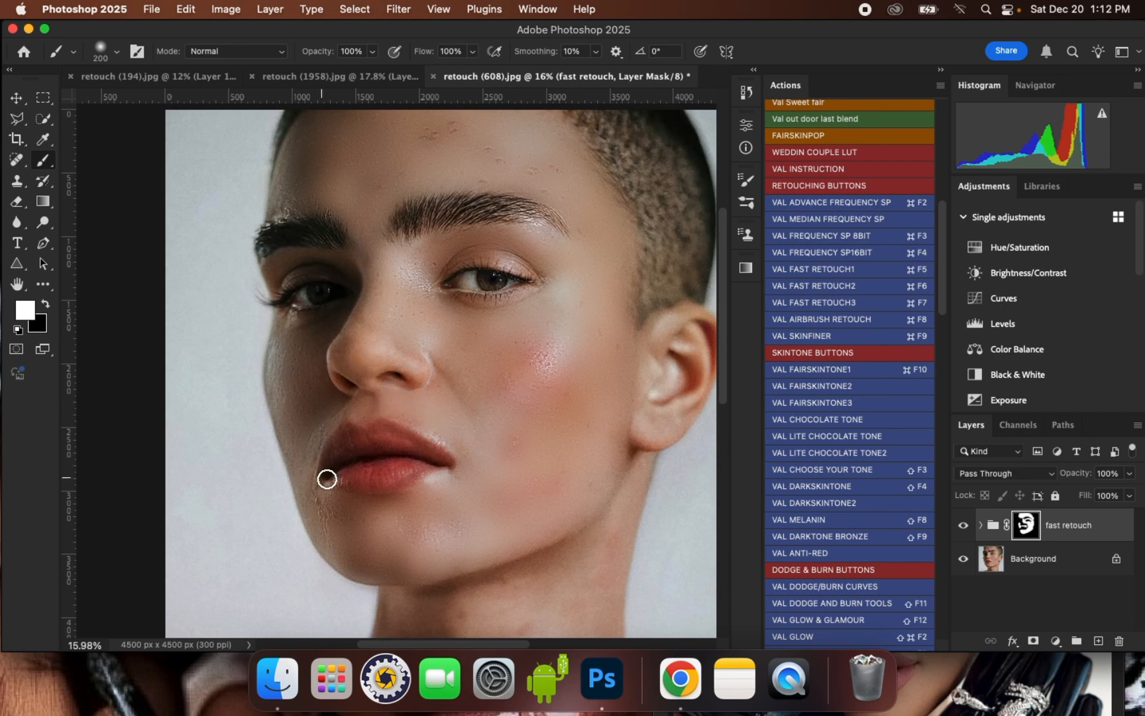
- Paint the group mask white beneath the shaded eye and between the eyebrows with a small soft brush
scroll(346, 351, up, 1)
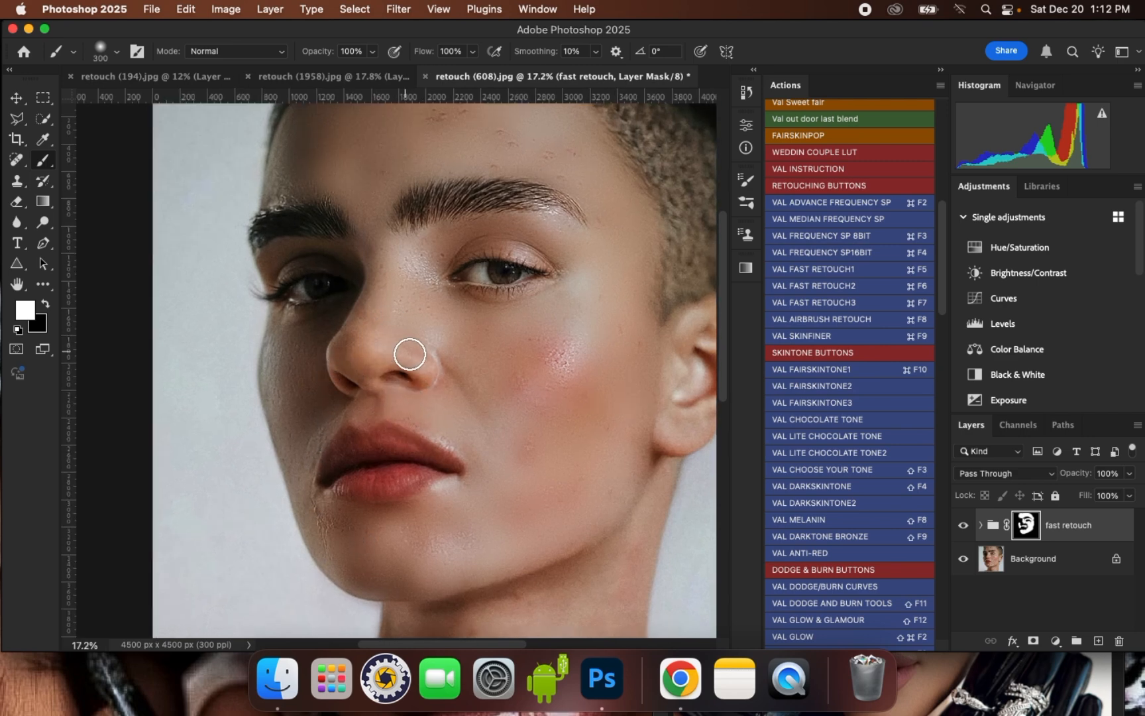
key(bracketleft)
key(bracketright)
drag(298, 319, 291, 318)
key(bracketright)
scroll(301, 292, down, 1)
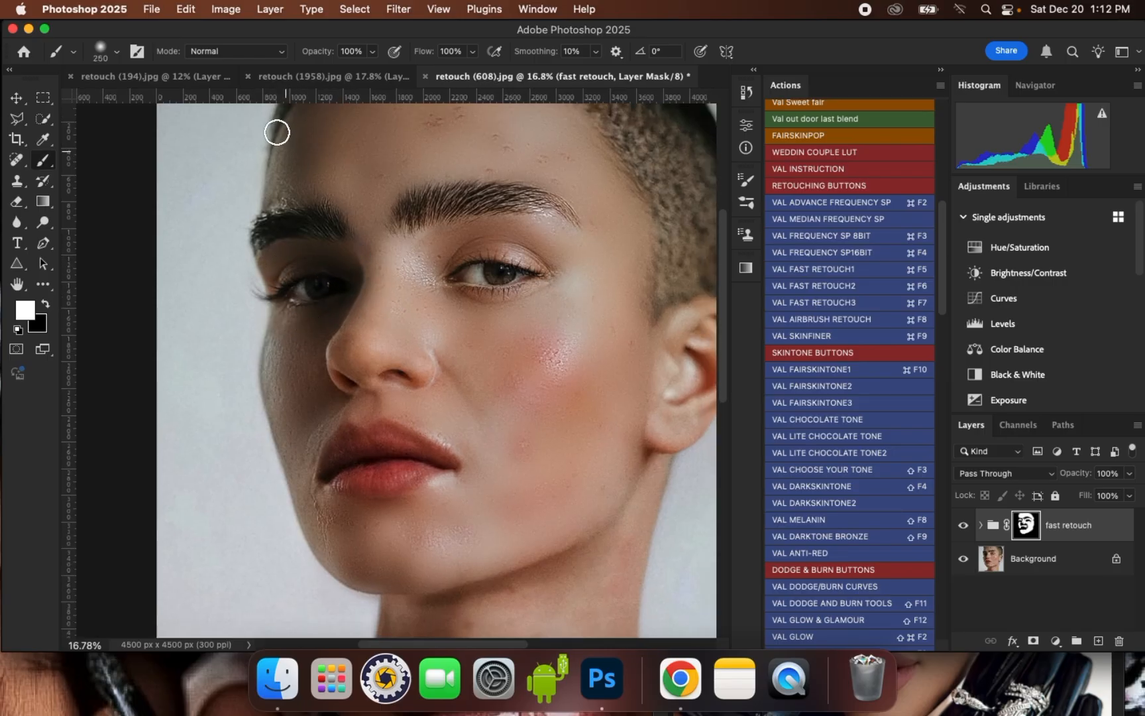
key(bracketleft)
click(379, 245)
- Touch up the group mask in white on the temple, lit cheek and skin near the ear, varying the brush size
scroll(384, 240, down, 1)
key(bracketright)
key(bracketright)
click(574, 253)
click(543, 367)
click(507, 460)
click(542, 439)
key(bracketright)
key(bracketright)
key(bracketleft)
key(bracketleft)
key(bracketleft)
drag(603, 327, 597, 304)
key(bracketleft)
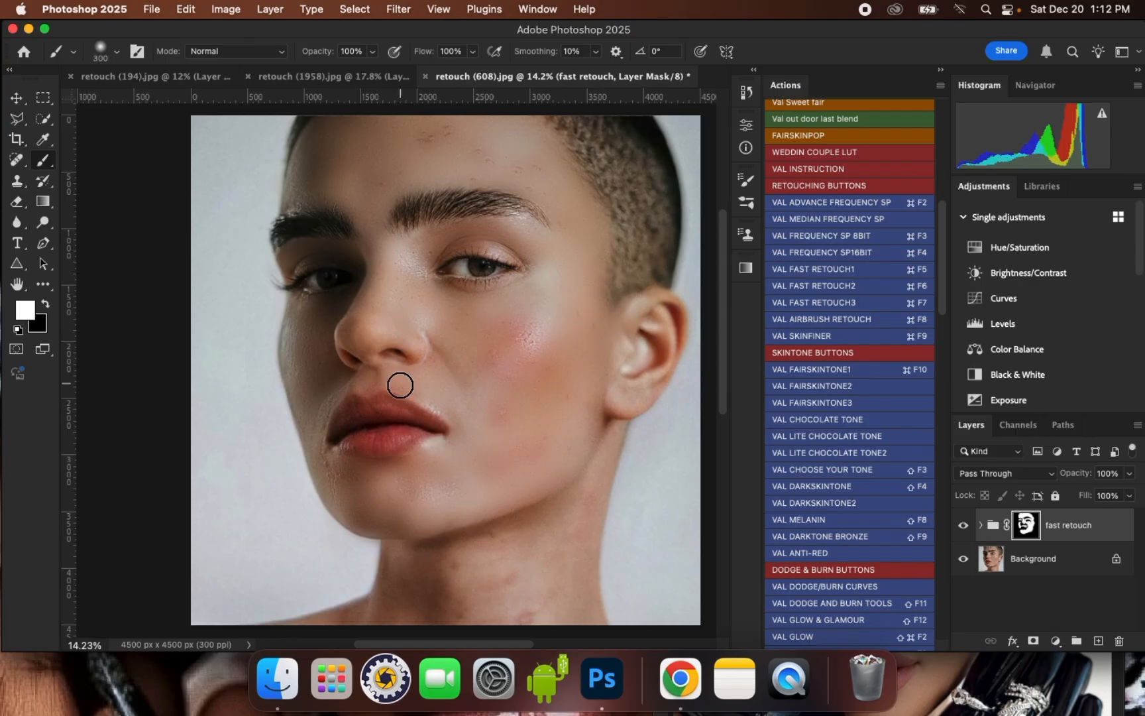
- Paint the group mask white over the lips with a 200 px soft brush
scroll(391, 447, up, 1)
scroll(381, 406, up, 1)
mouse_move(375, 403)
mouse_down()
mouse_move(433, 426)
mouse_move(376, 406)
mouse_move(339, 417)
mouse_move(347, 438)
mouse_move(410, 436)
mouse_move(345, 448)
mouse_move(387, 437)
mouse_up()
scroll(395, 322, down, 1)
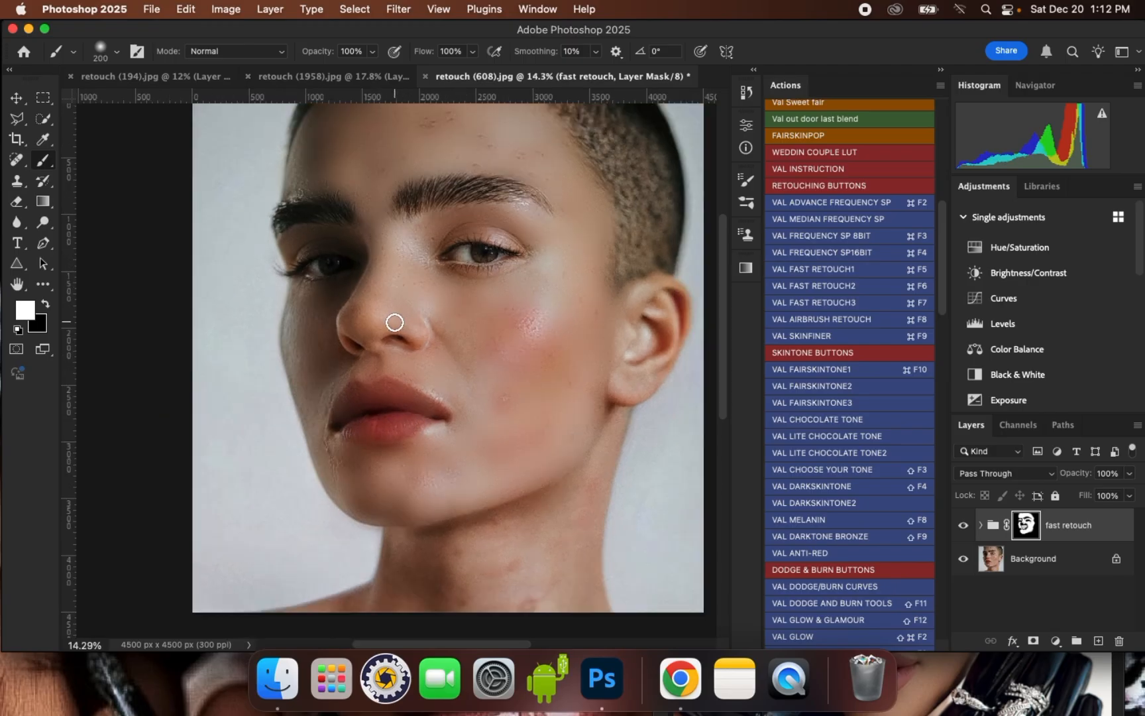
- Paint the group mask white over the neck and the skin beneath the jaw with a 600 px soft brush
scroll(354, 448, up, 1)
key(bracketright)
key(bracketright)
key(bracketright)
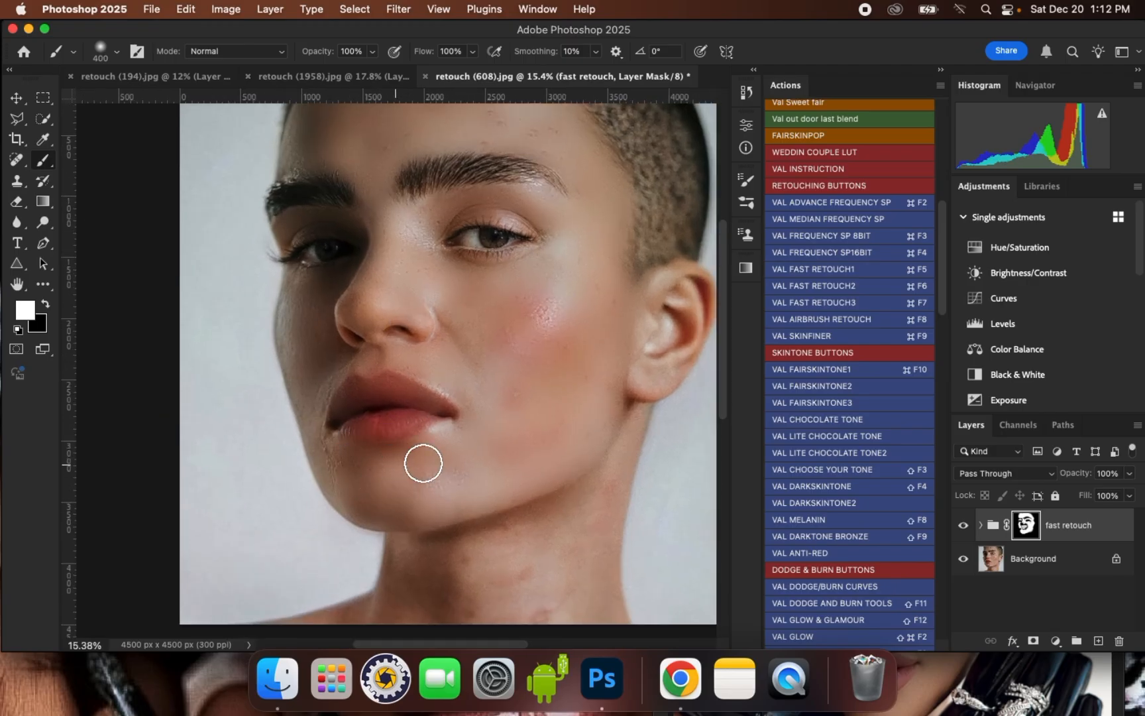
scroll(414, 301, down, 5)
scroll(479, 479, up, 2)
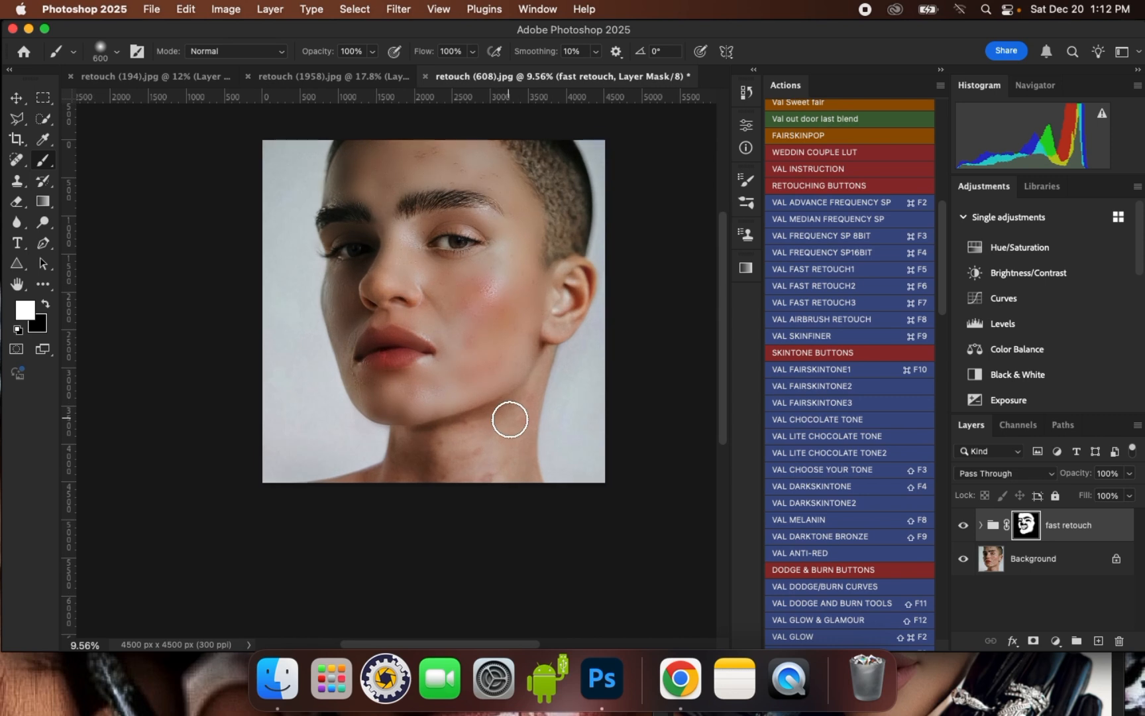
key(bracketright)
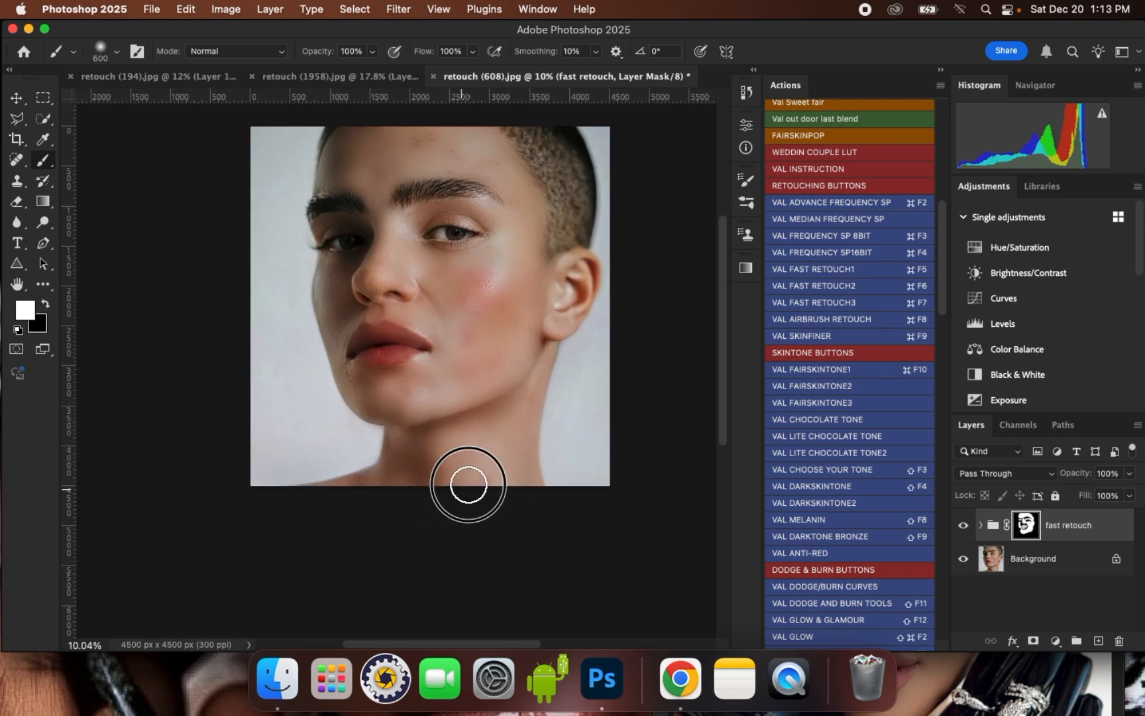
scroll(498, 461, down, 1)
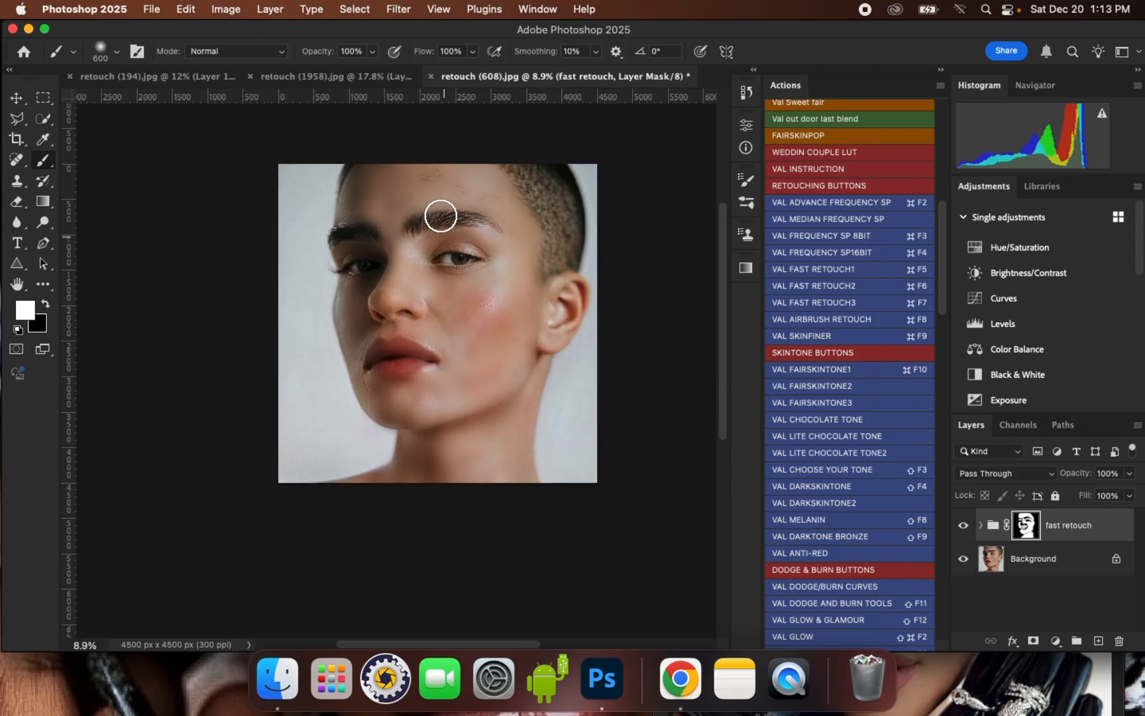
- Compare the face before and after retouching by hiding and showing the fast retouch group
scroll(429, 171, up, 6)
scroll(448, 149, up, 1)
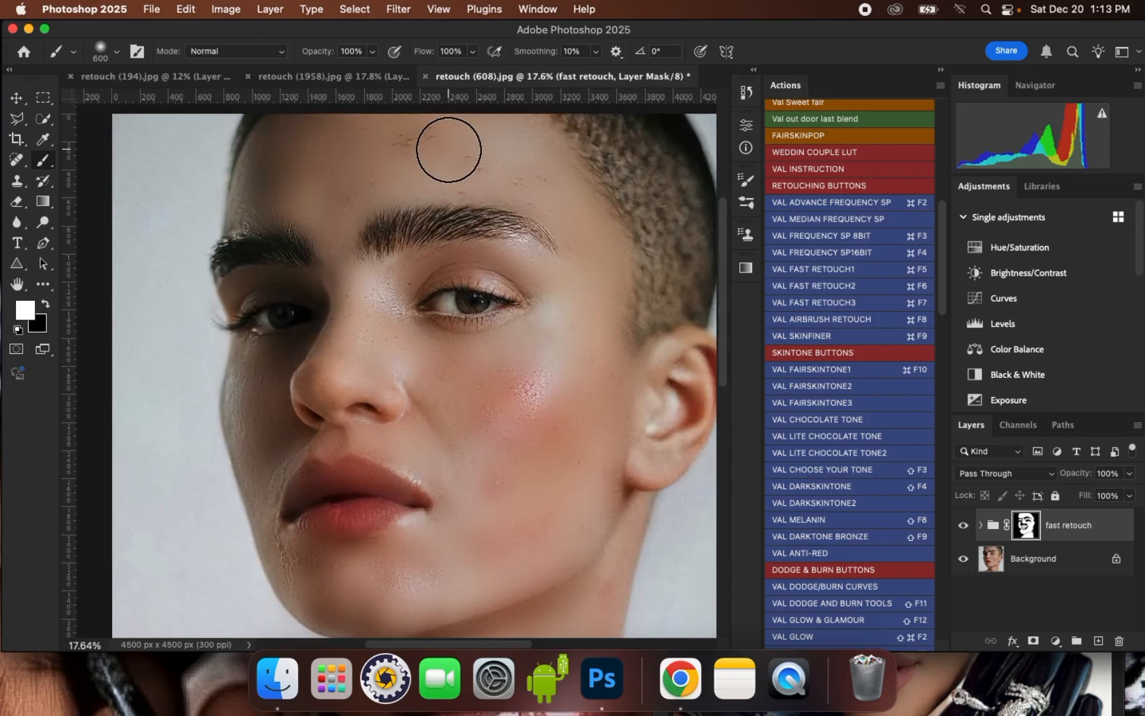
scroll(401, 153, up, 1)
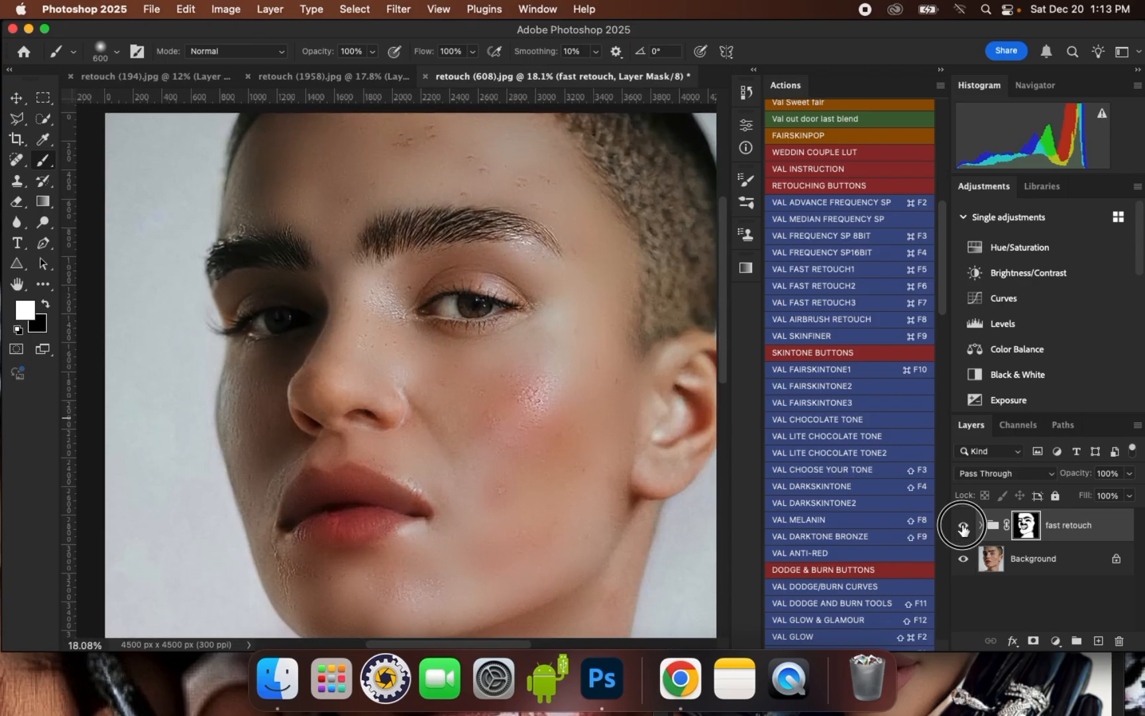
click(963, 524)
click(963, 525)
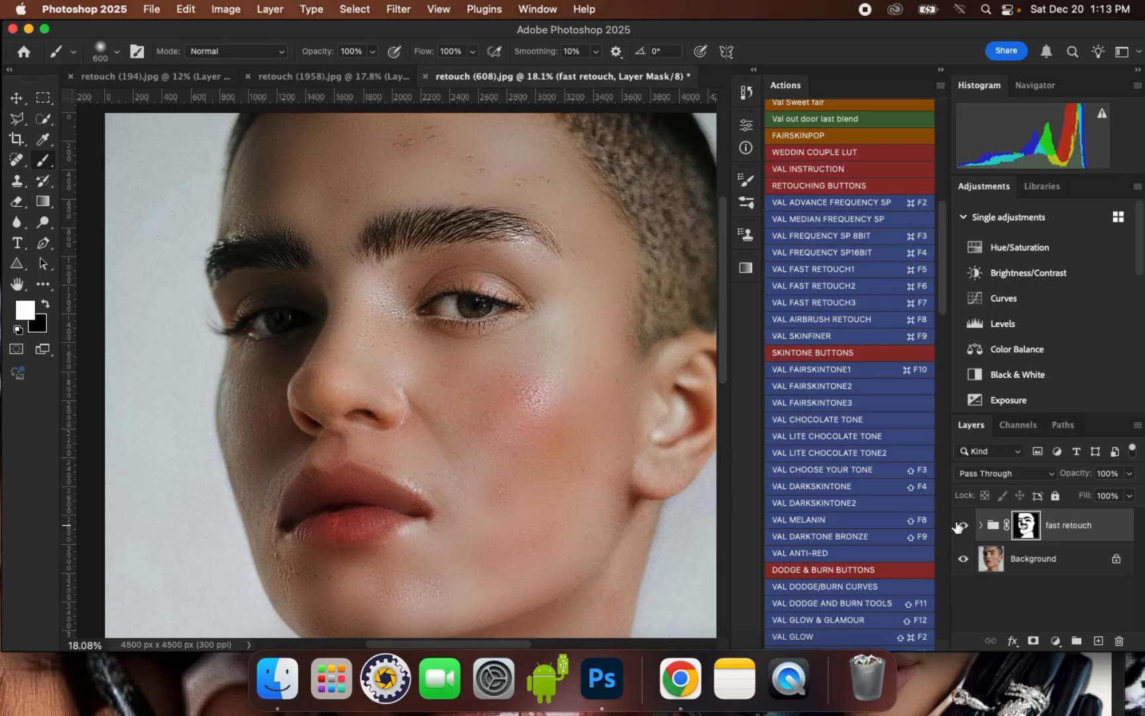
- Touch up the group mask in white across the nose and lit cheek with a soft brush of 300 to 400 px
scroll(468, 161, up, 2)
scroll(371, 199, up, 1)
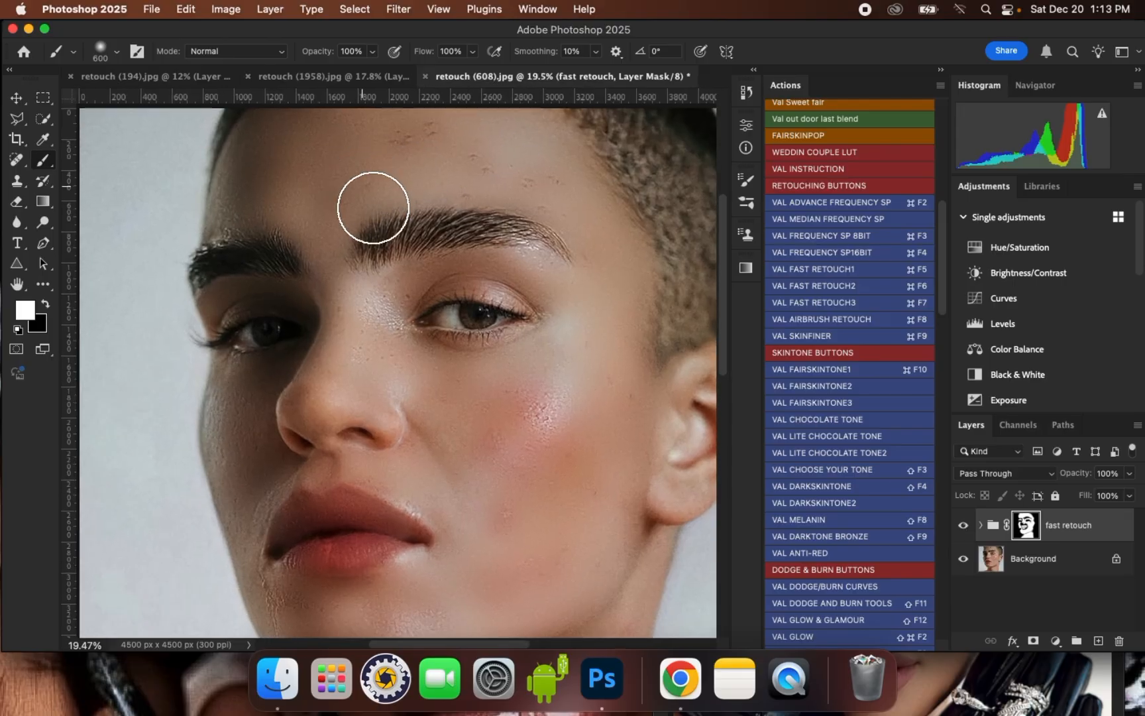
key(bracketleft)
key(bracketleft)
mouse_move(396, 314)
mouse_down()
mouse_move(384, 278)
mouse_move(462, 265)
mouse_move(531, 264)
mouse_move(630, 290)
mouse_move(624, 391)
mouse_move(585, 455)
mouse_up()
key(bracketleft)
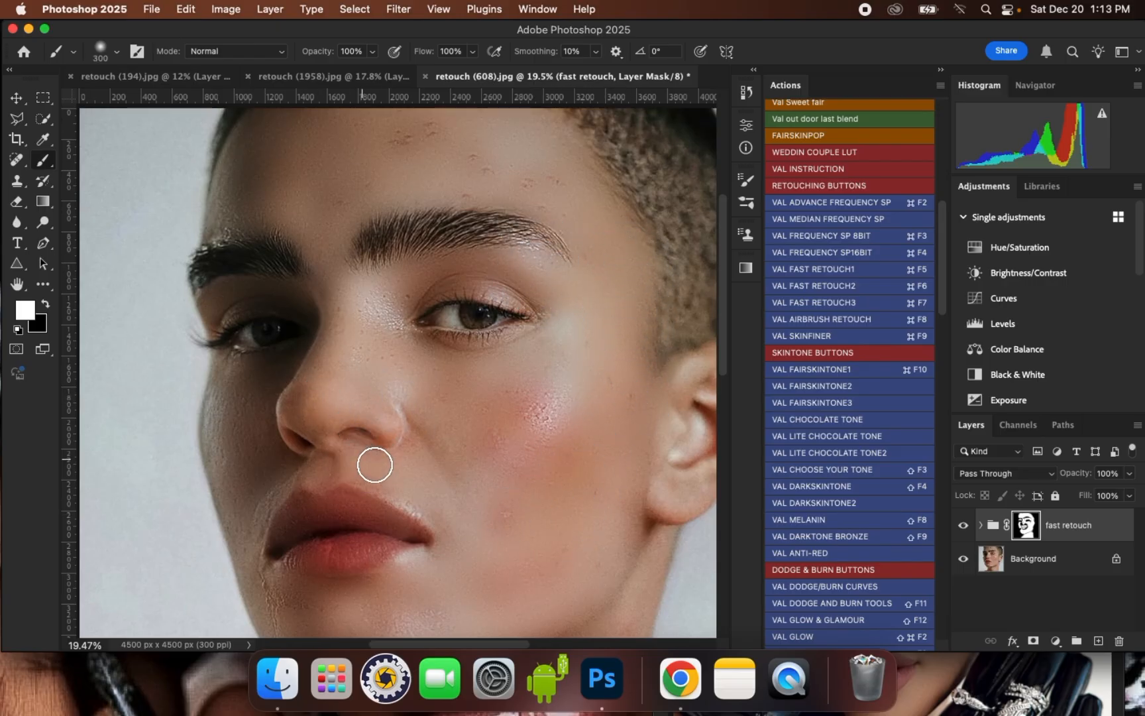
key(bracketright)
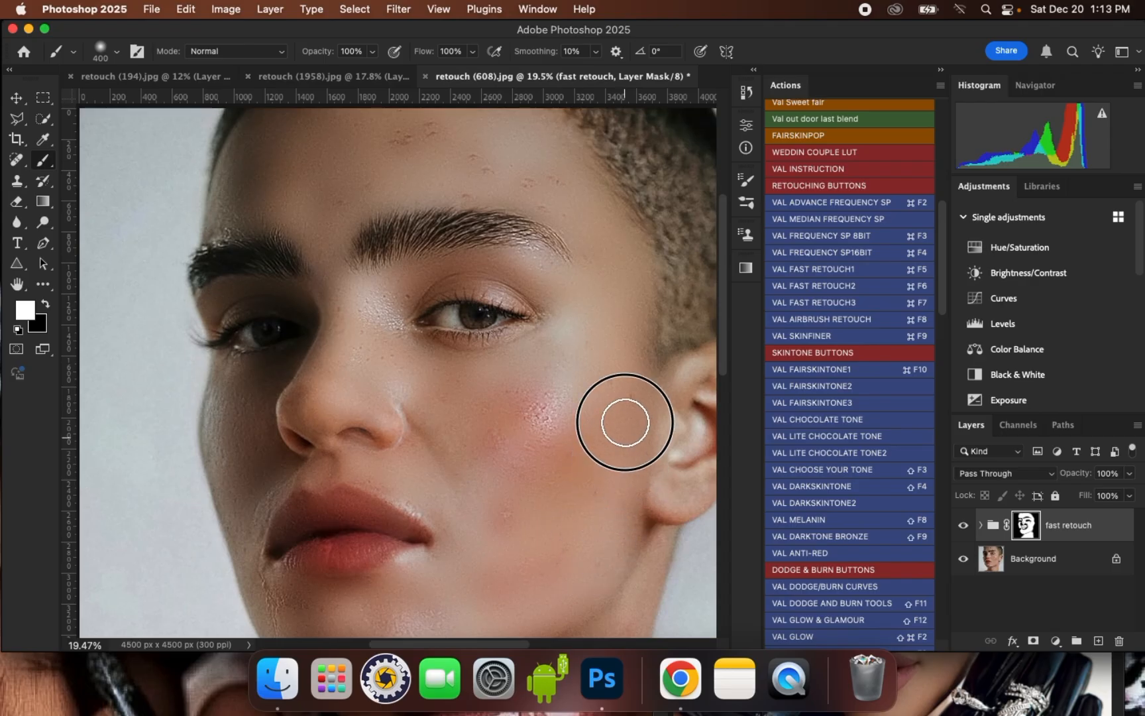
scroll(434, 153, up, 1)
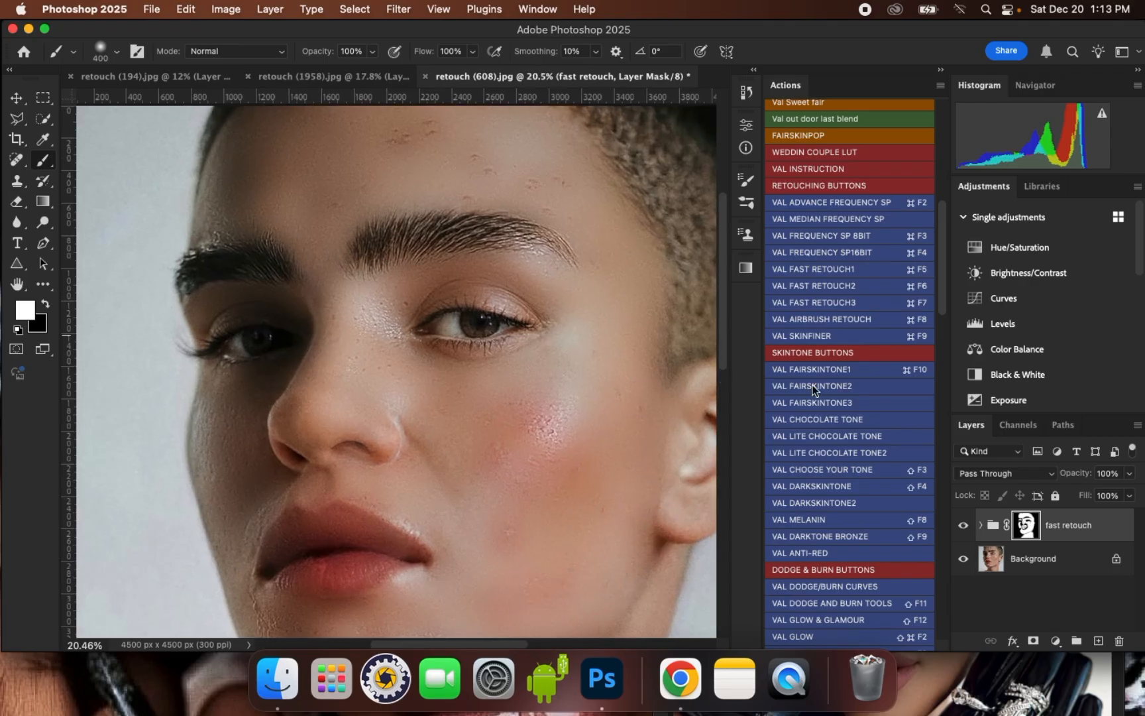
- On the texture layer inside the fast retouch group, clone clean skin over the upper forehead blemishes with a 90 px Clone Stamp
click(981, 524)
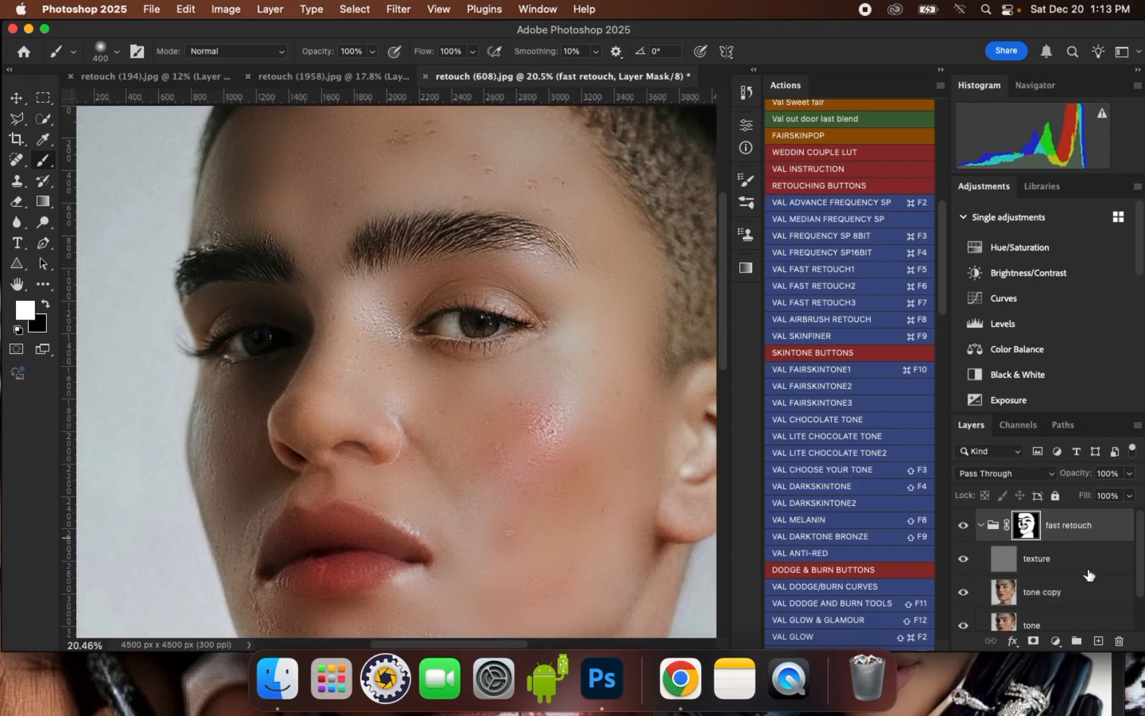
click(1092, 568)
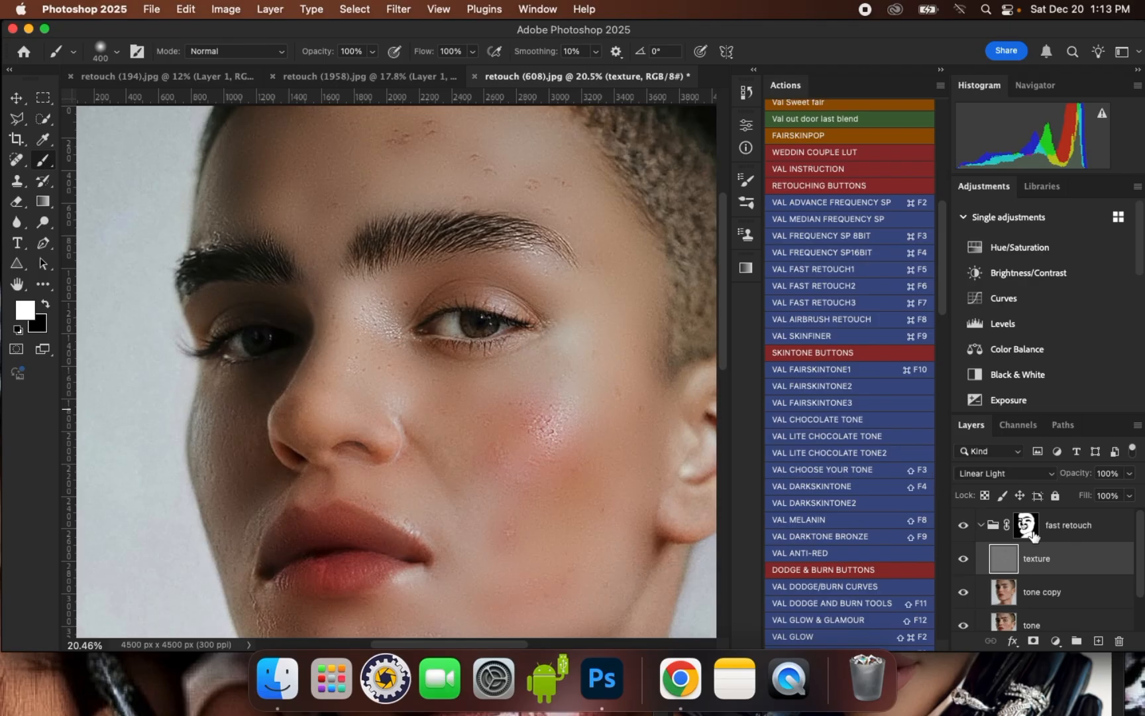
click(18, 183)
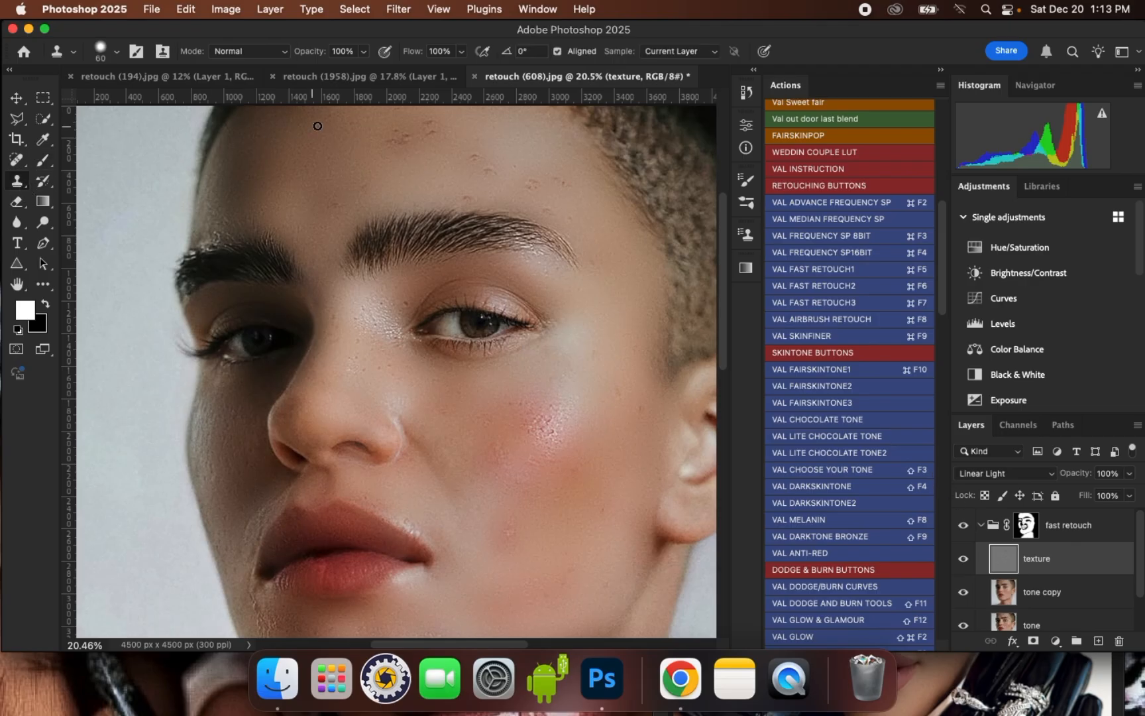
scroll(317, 126, down, 2)
scroll(402, 164, up, 3)
key(])
key(])
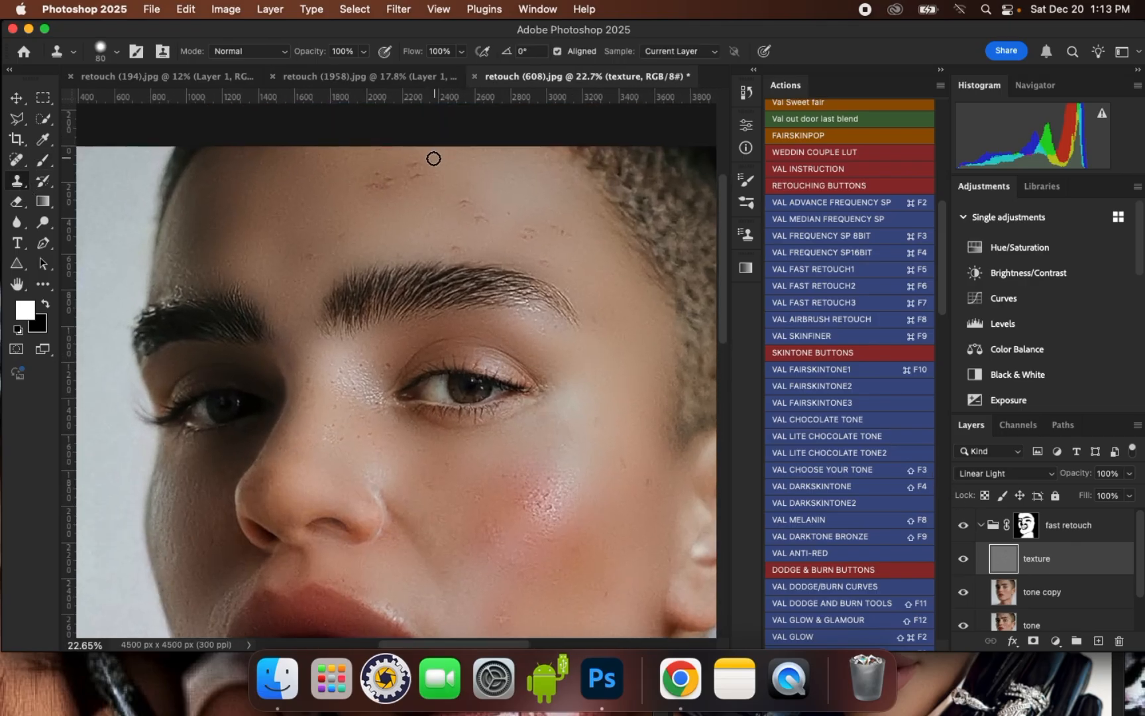
scroll(431, 160, up, 3)
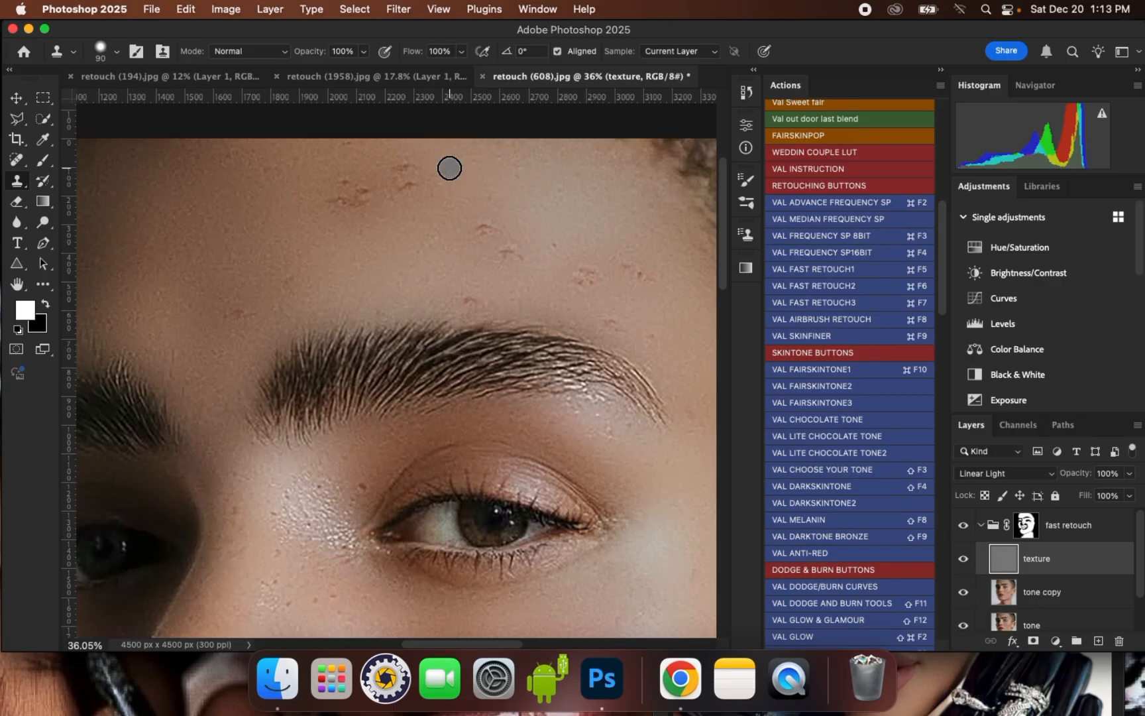
click(401, 170)
mouse_move(409, 185)
mouse_down()
mouse_move(396, 204)
mouse_move(364, 186)
mouse_move(361, 205)
mouse_move(345, 187)
mouse_up()
alt+click(395, 204)
click(337, 204)
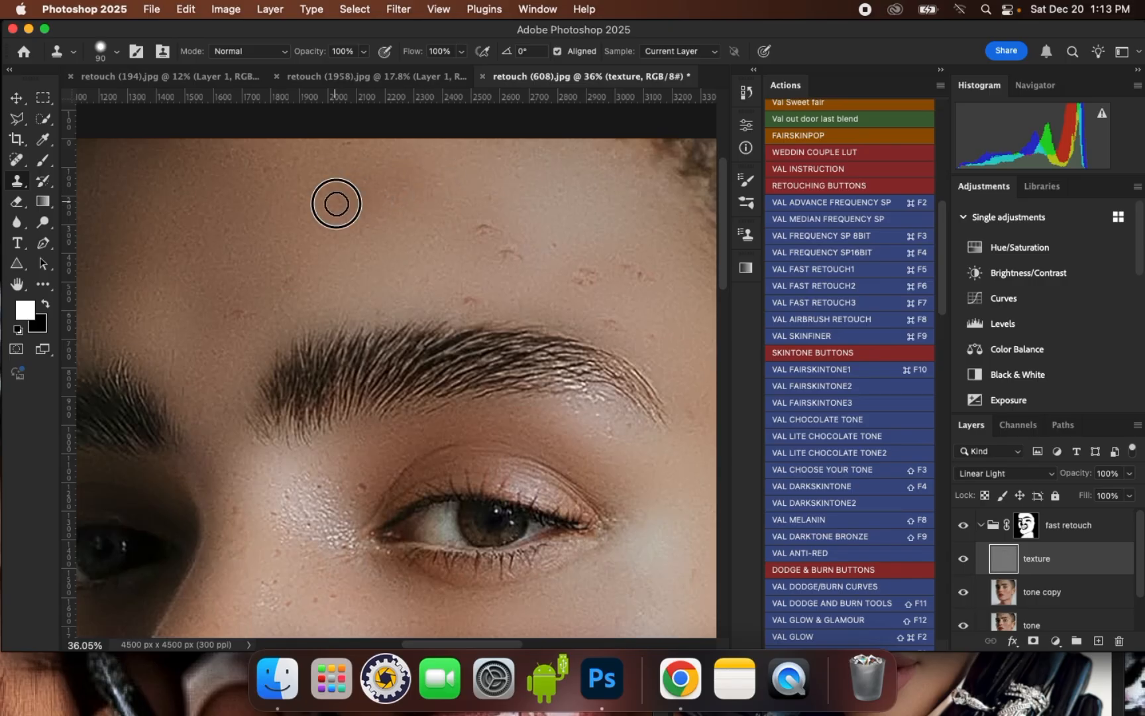
- Clone clean texture over the blemishes on the lower forehead just above the lit eyebrow
alt+click(428, 278)
drag(467, 295, 513, 259)
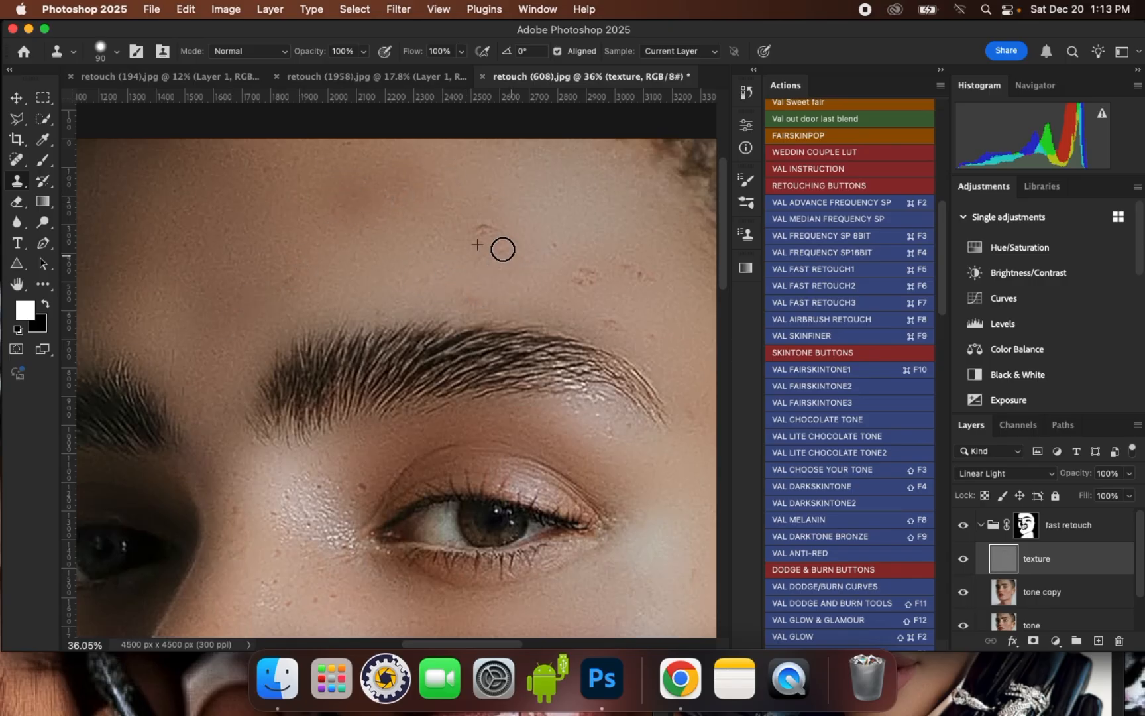
alt+click(563, 246)
mouse_move(586, 275)
mouse_down()
mouse_move(610, 300)
mouse_move(644, 261)
mouse_up()
drag(652, 342, 607, 322)
alt+click(653, 334)
alt+click(461, 302)
click(379, 216)
scroll(391, 225, down, 5)
scroll(522, 347, up, 2)
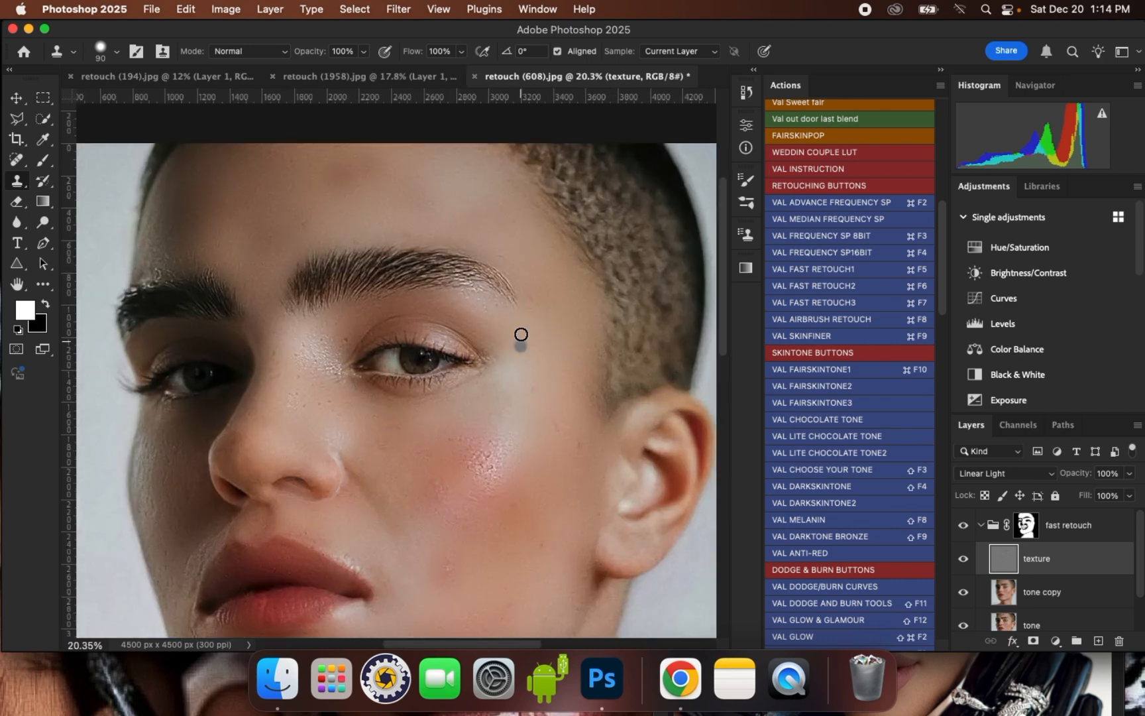
- Clone away the remaining texture blemishes on the lit cheek and beside the nose
scroll(301, 365, up, 2)
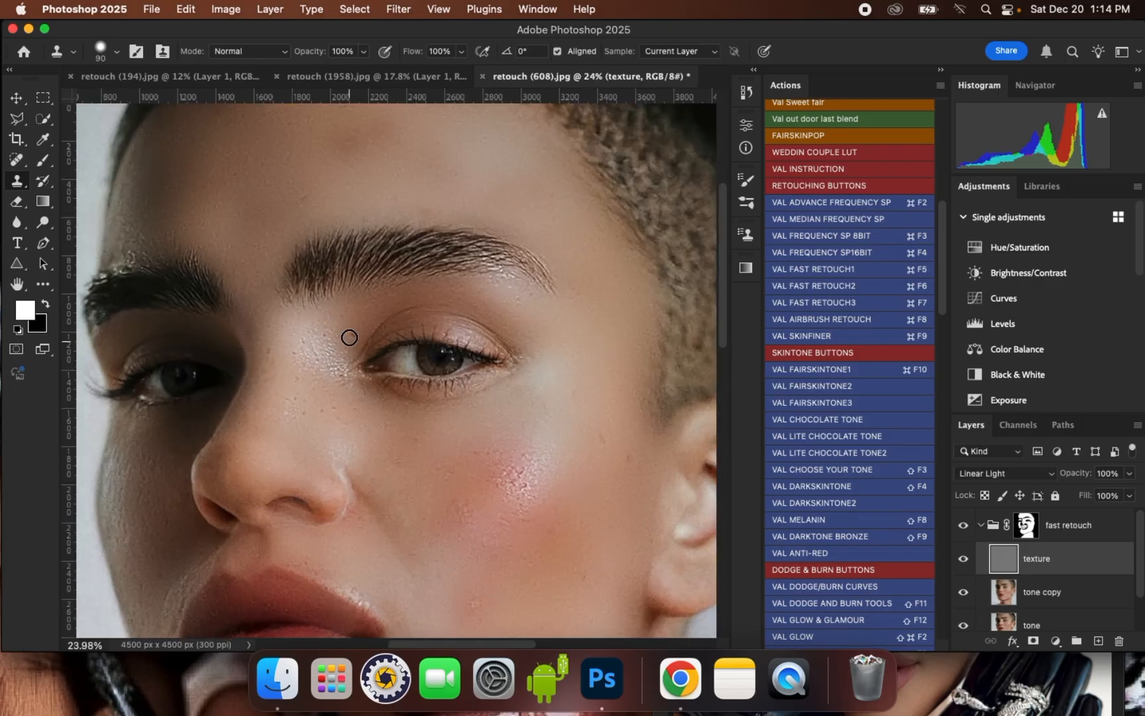
scroll(537, 509, up, 2)
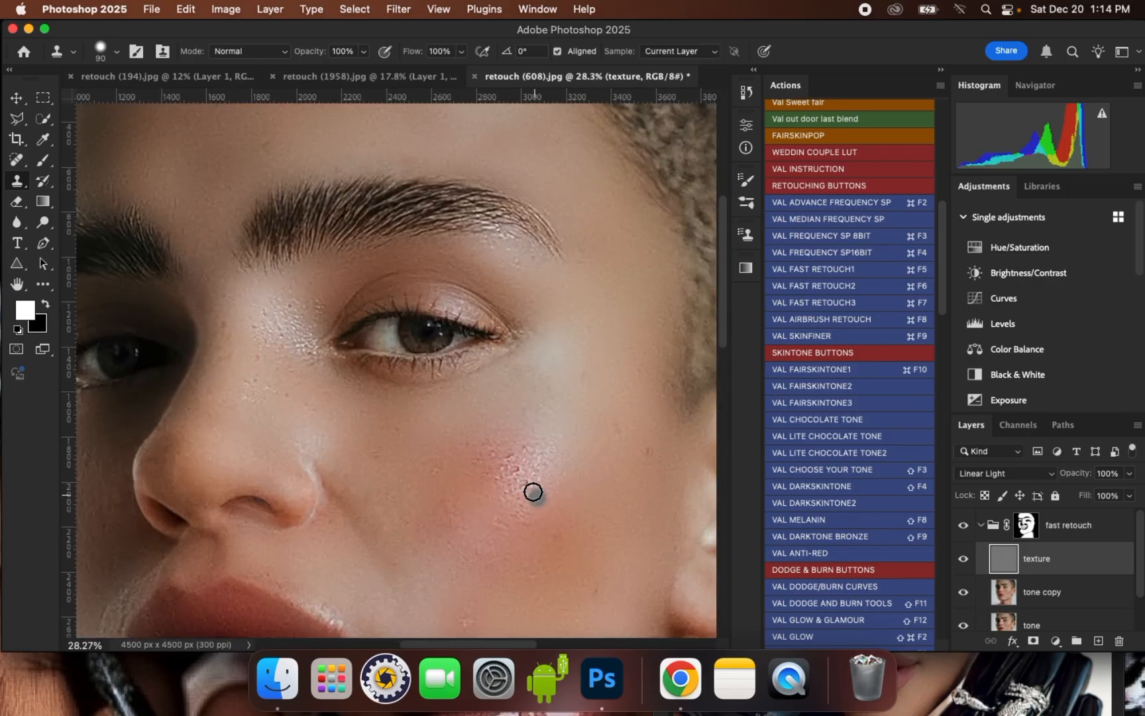
scroll(606, 409, down, 3)
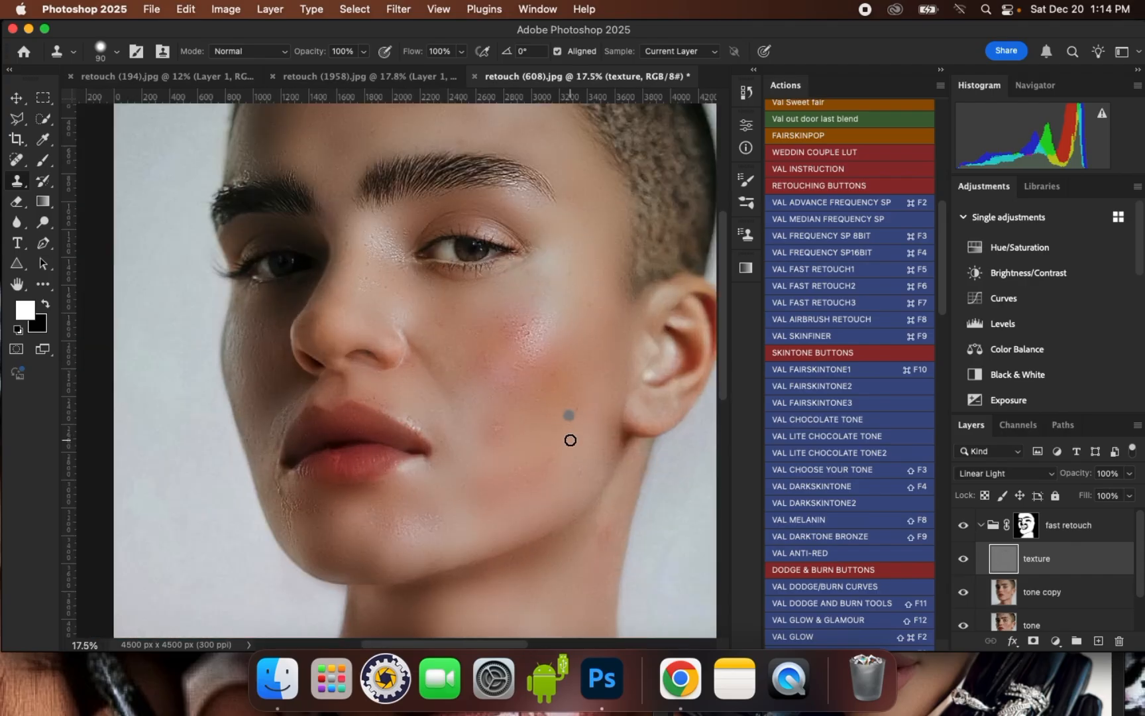
scroll(570, 440, up, 2)
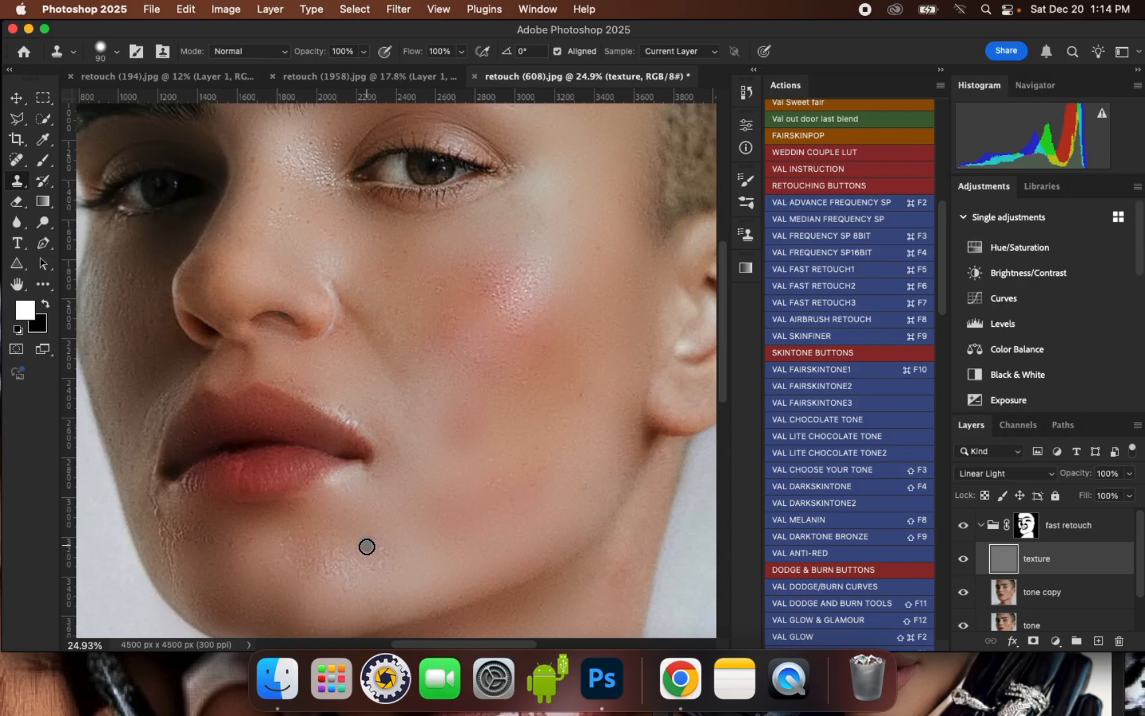
- Clone clean texture over the creases below the shaded mouth corner and the rough edge of the lips
scroll(258, 501, up, 3)
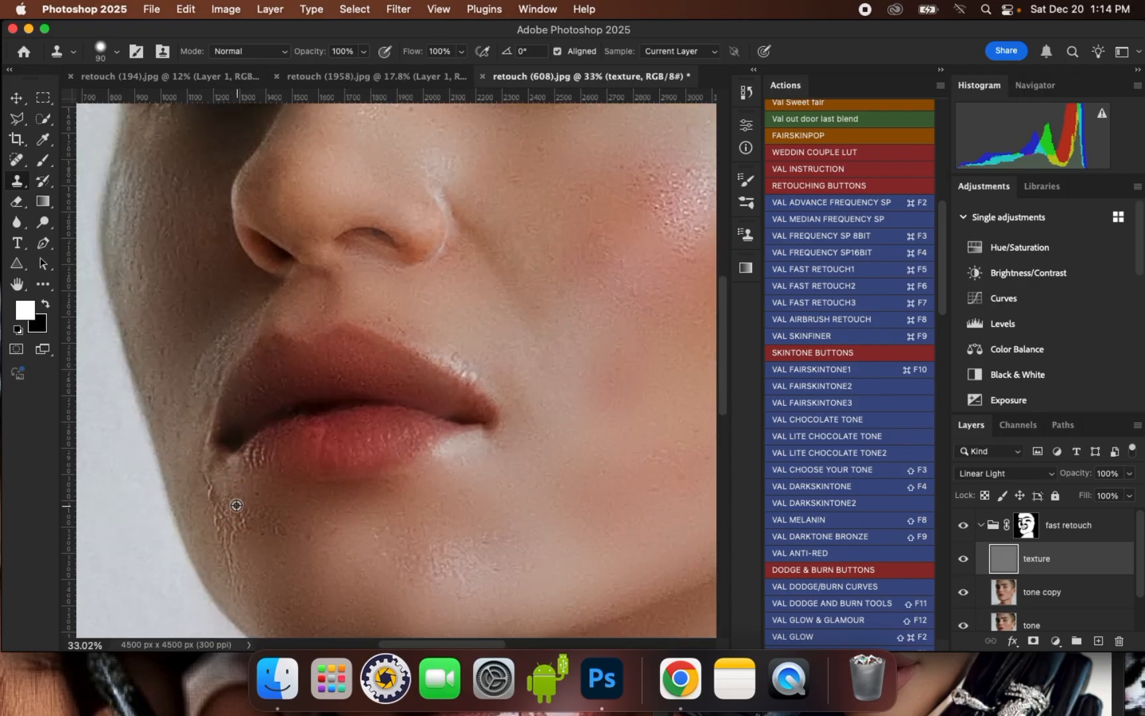
mouse_move(214, 494)
mouse_down()
mouse_move(227, 535)
mouse_move(212, 483)
mouse_move(268, 531)
mouse_move(234, 528)
mouse_move(238, 560)
mouse_move(248, 517)
mouse_move(318, 523)
mouse_up()
scroll(412, 558, down, 2)
alt+click(462, 407)
scroll(221, 340, down, 1)
scroll(220, 340, up, 1)
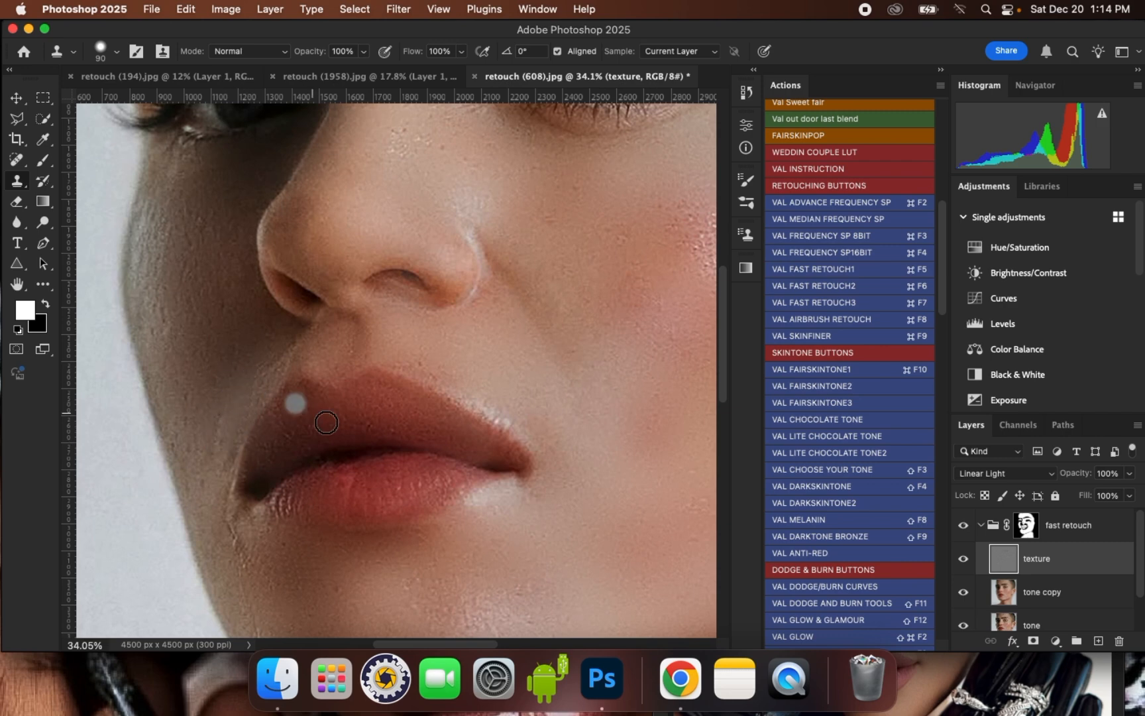
- Clone smoother texture over the spots on the nose bridge near the inner corner of the lit eye
scroll(337, 199, up, 3)
alt+click(401, 166)
mouse_move(418, 192)
mouse_down()
mouse_move(413, 219)
mouse_move(451, 216)
mouse_move(417, 228)
mouse_move(399, 213)
mouse_up()
scroll(405, 241, down, 4)
scroll(458, 220, up, 3)
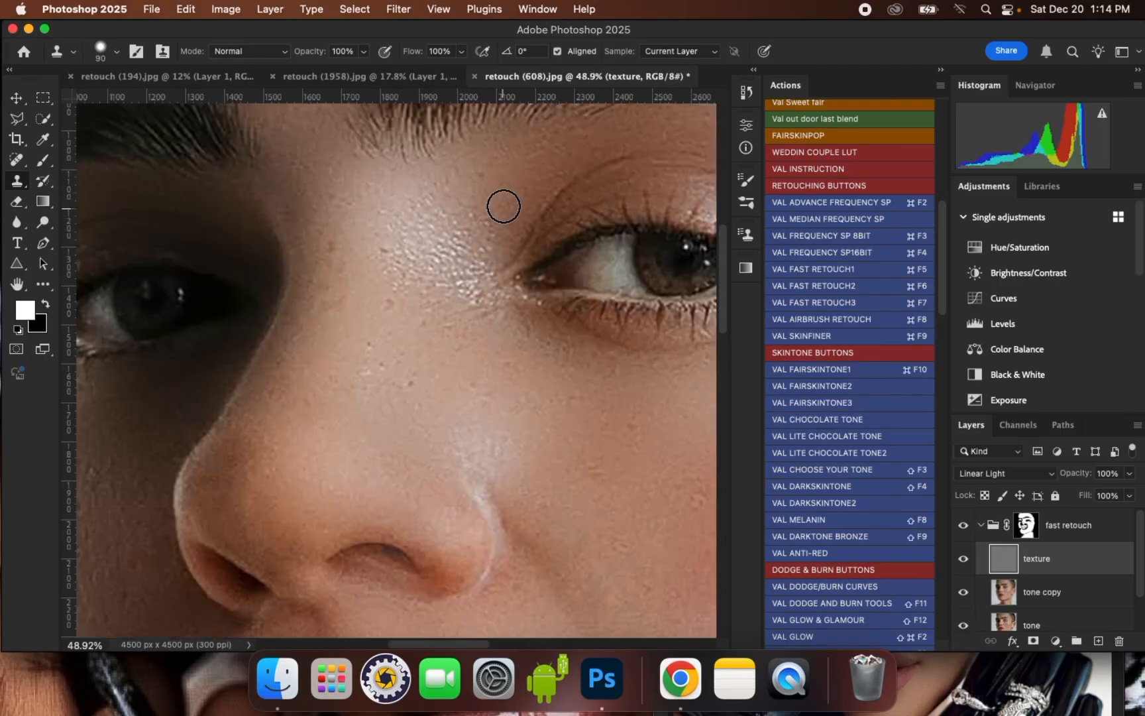
- Paint the fast retouch group mask white around the shaded mouth corner with a soft brush of 175 to 200 px
scroll(500, 207, down, 3)
scroll(396, 291, down, 1)
scroll(384, 272, down, 1)
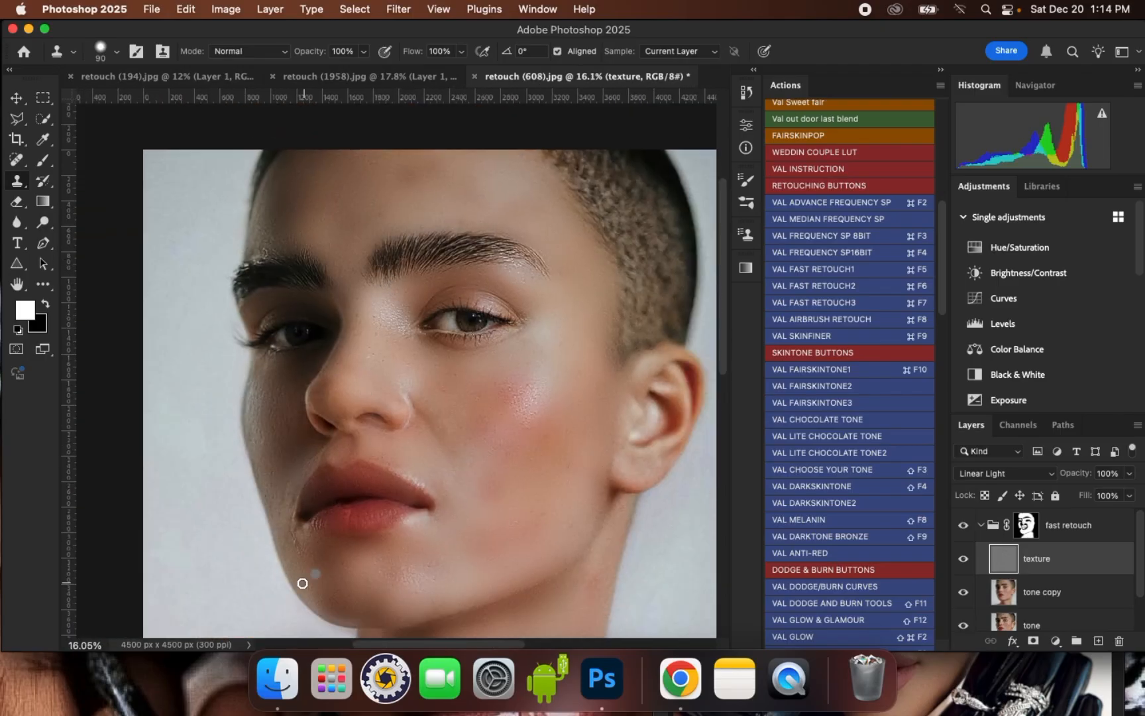
scroll(302, 583, up, 4)
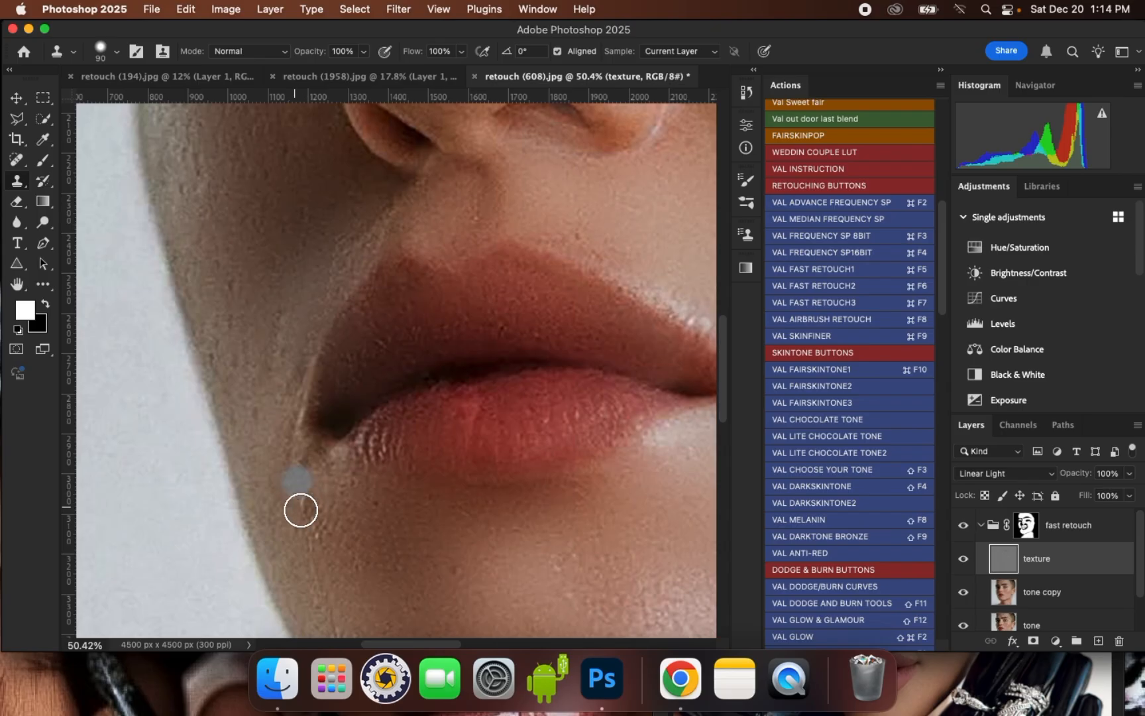
click(980, 525)
click(1024, 528)
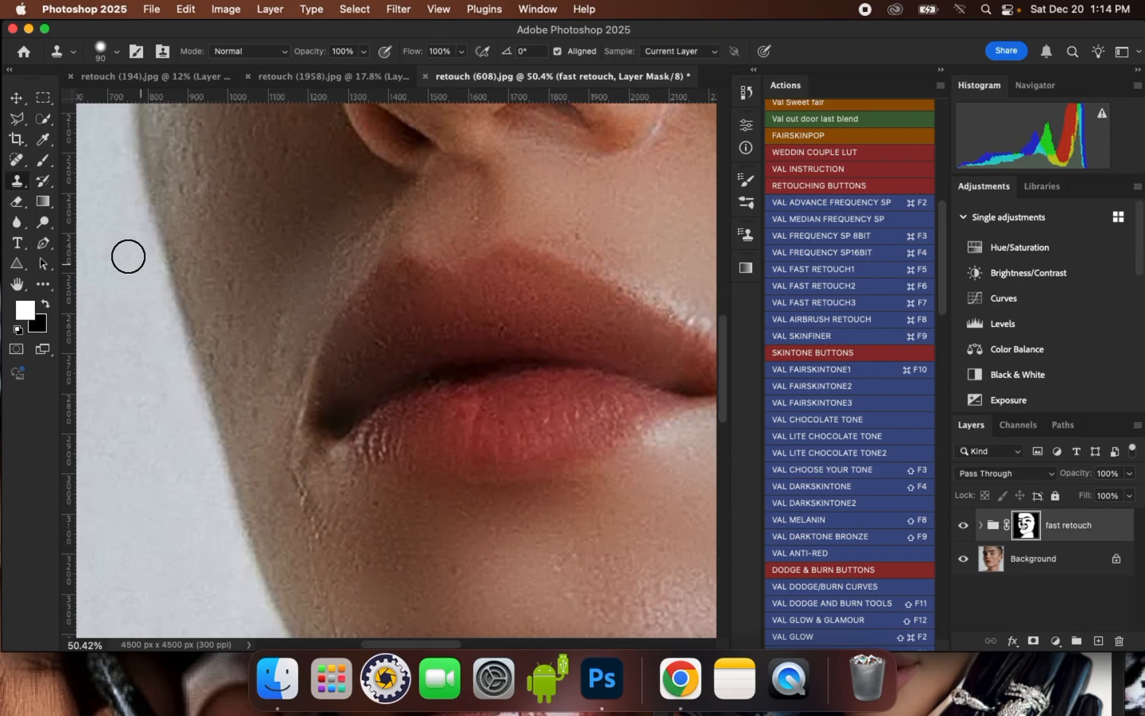
click(41, 164)
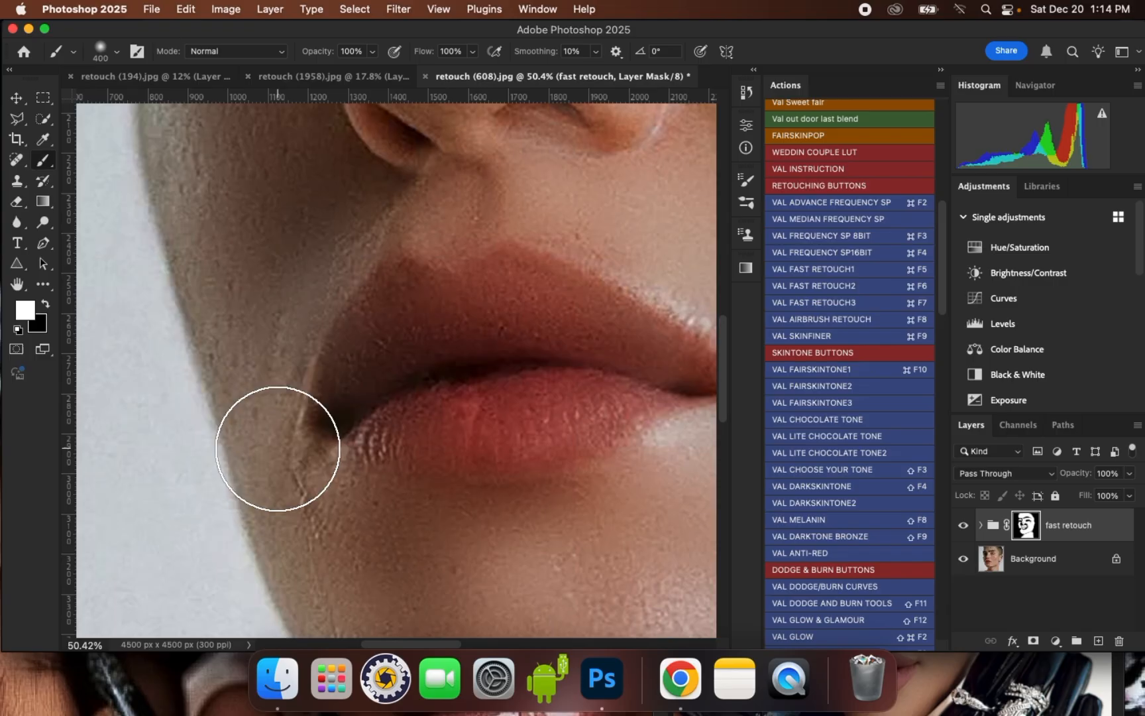
key(bracketleft)
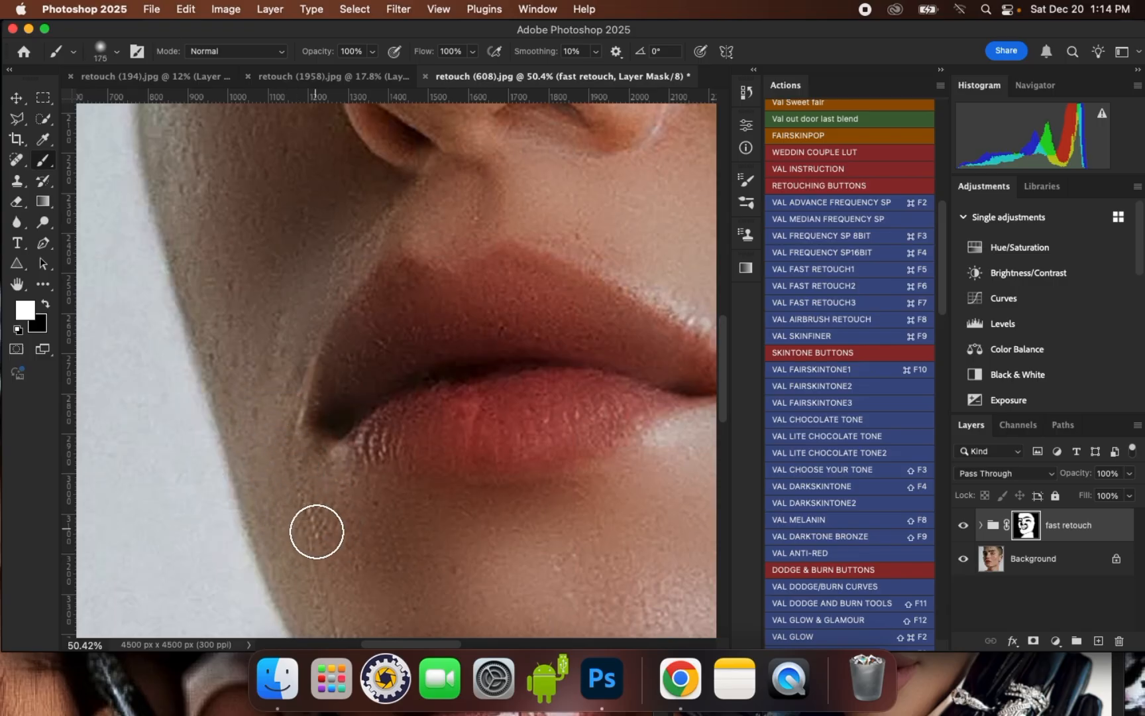
mouse_move(299, 478)
mouse_down()
mouse_move(301, 442)
mouse_move(330, 554)
mouse_move(357, 478)
mouse_up()
key(bracketright)
scroll(404, 542, down, 3)
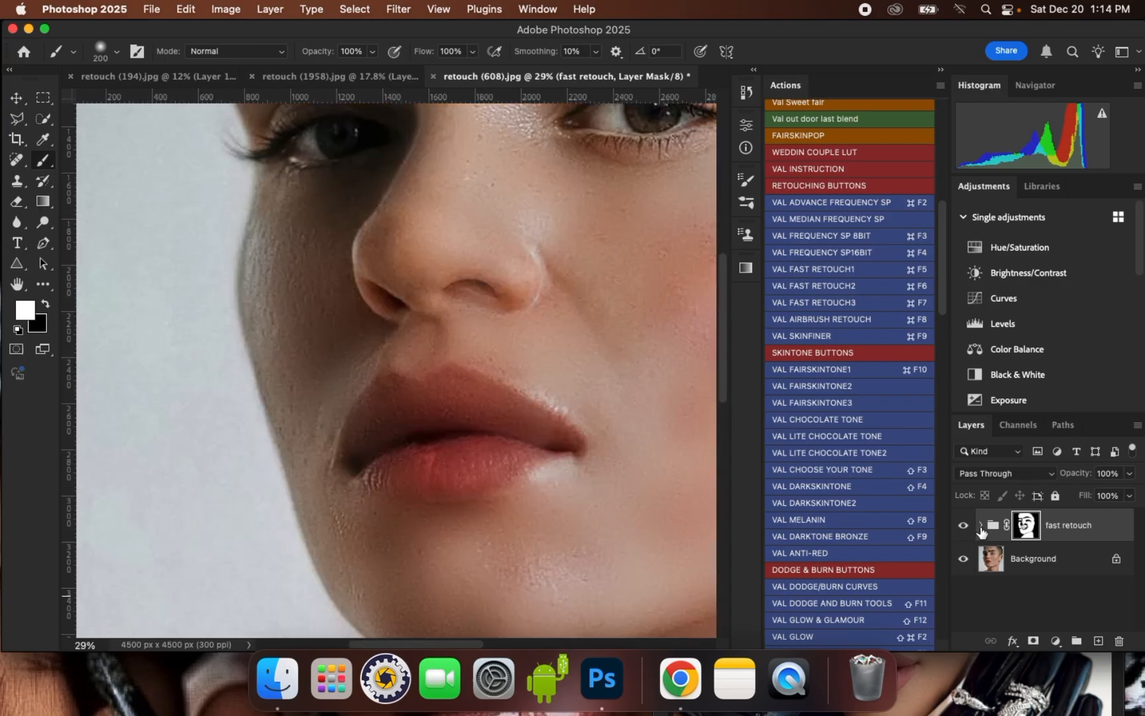
- On the texture layer, clone clean skin over the leftover rough patch between the shaded mouth corner and the jaw
click(980, 527)
click(1049, 560)
click(18, 179)
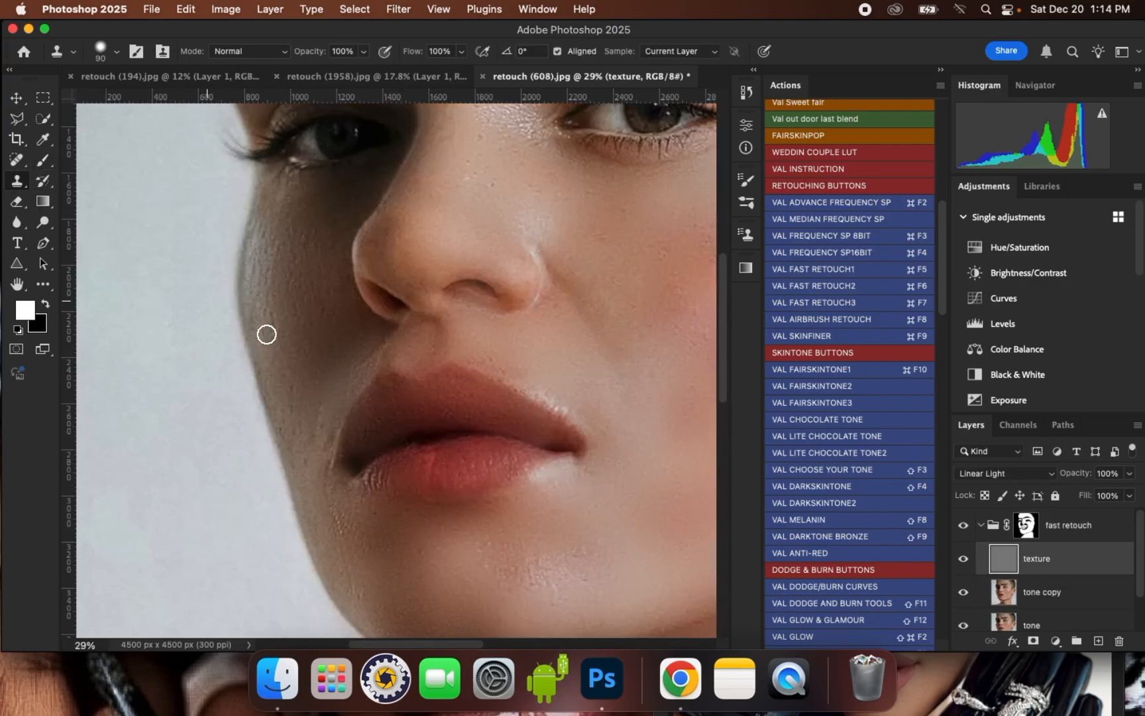
scroll(363, 559, up, 3)
alt+click(333, 537)
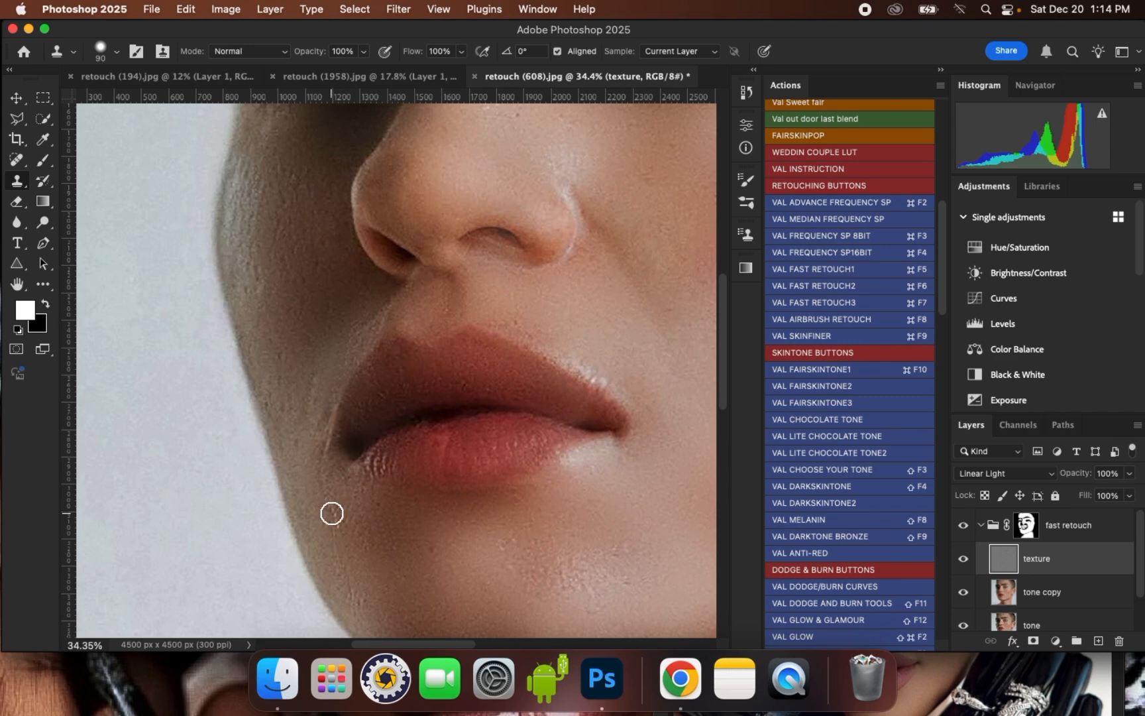
scroll(350, 444, down, 4)
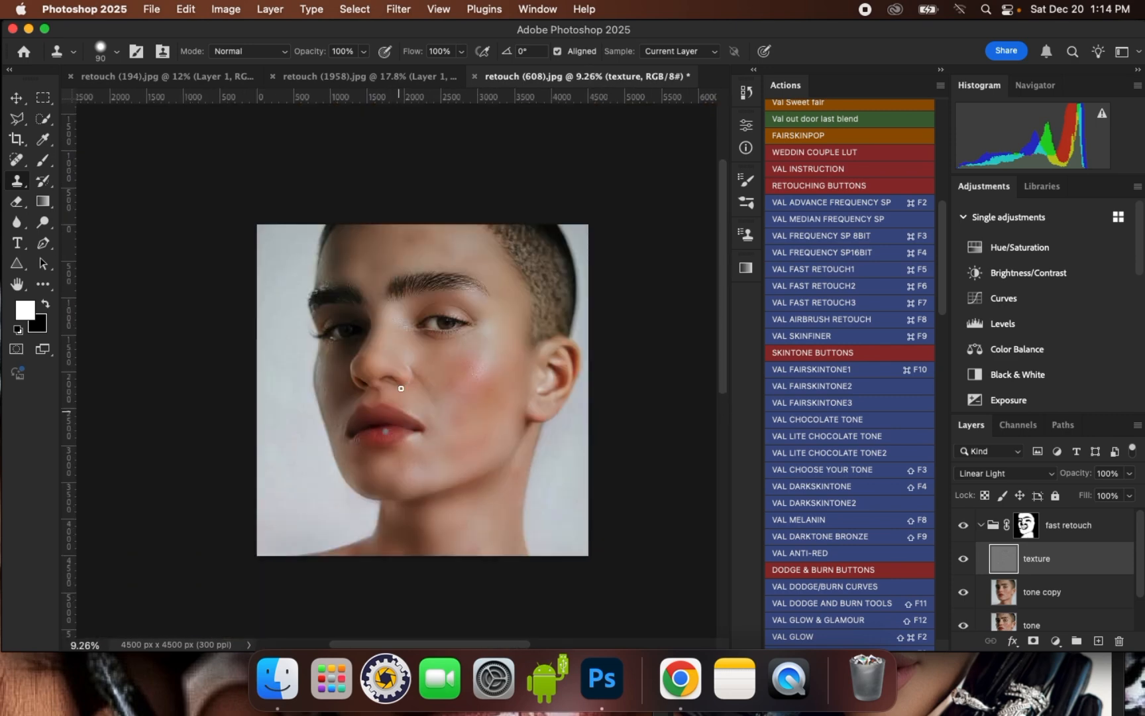
- Review the retouched face, collapse the fast retouch group and toggle its visibility to compare before and after
scroll(372, 297, up, 3)
scroll(394, 332, down, 3)
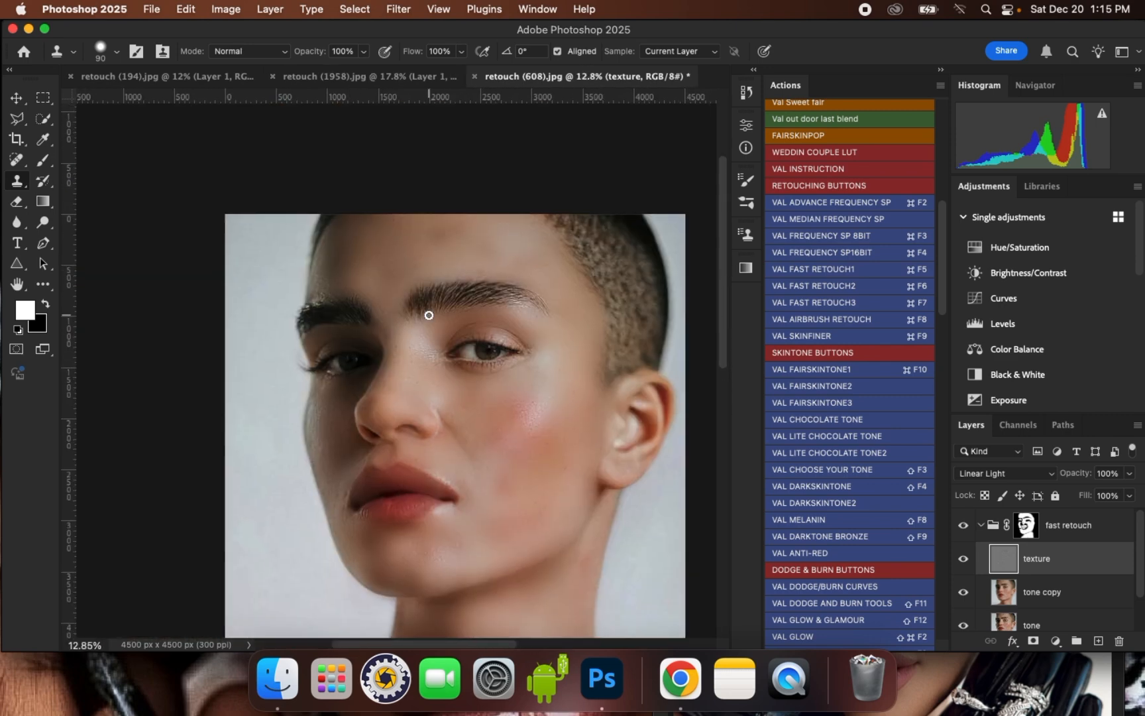
scroll(398, 393, up, 1)
scroll(451, 395, up, 3)
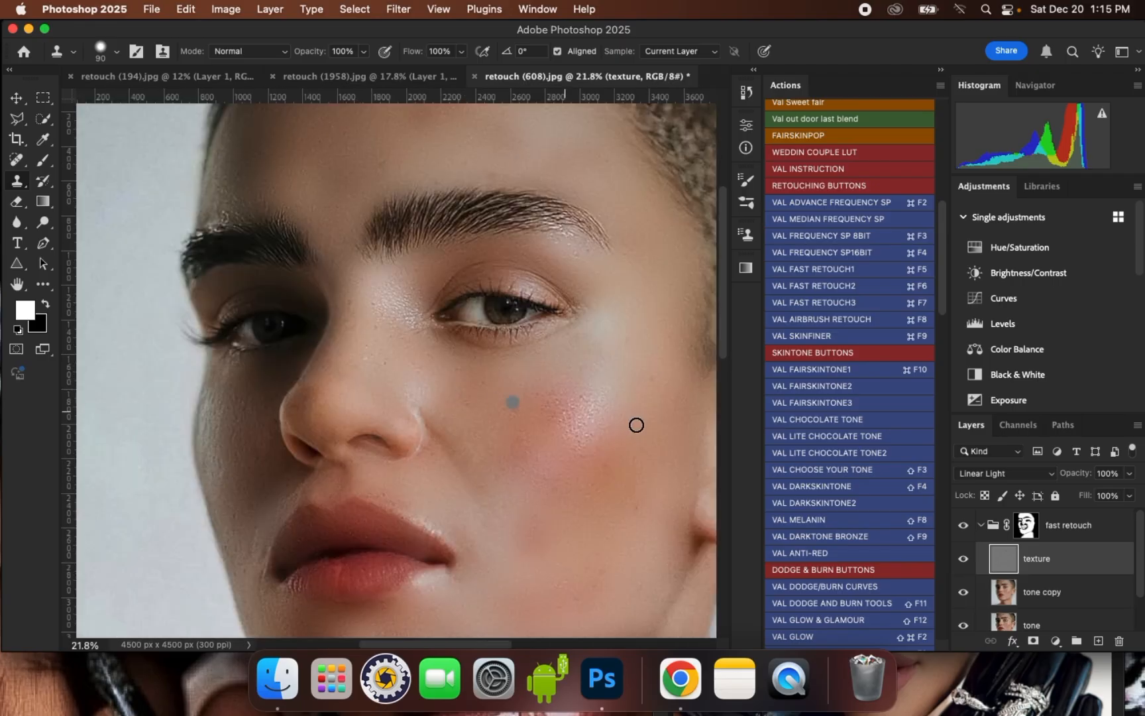
scroll(623, 409, down, 2)
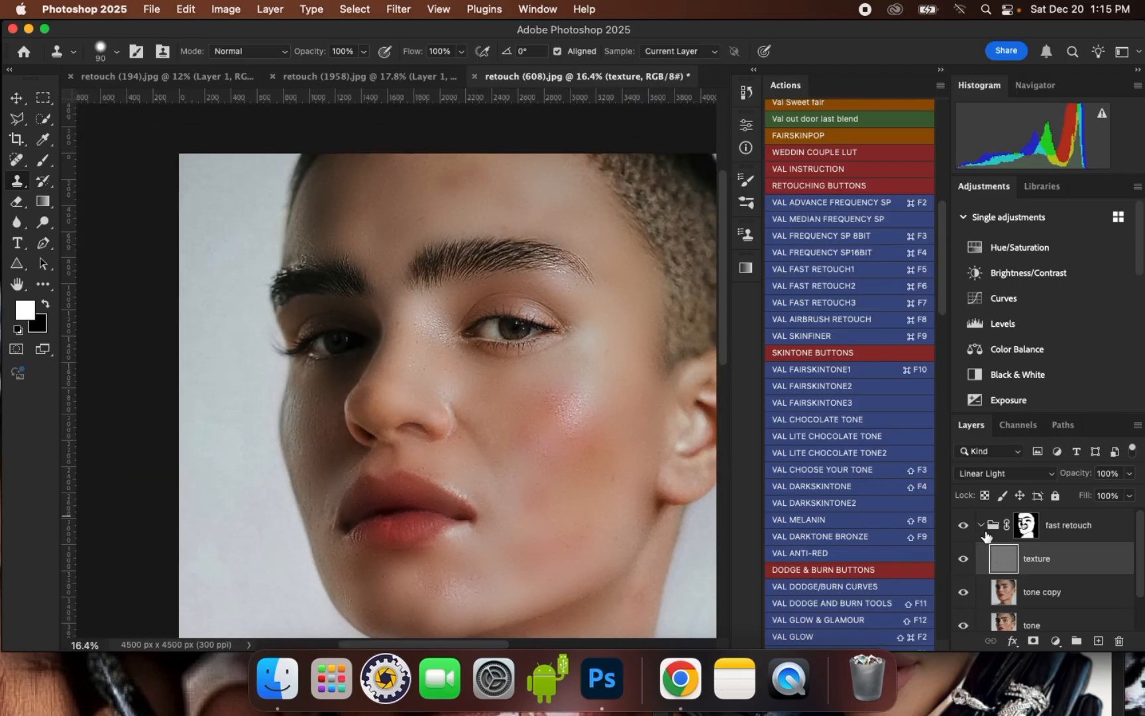
click(983, 526)
click(964, 527)
click(964, 527)
click(964, 528)
click(964, 528)
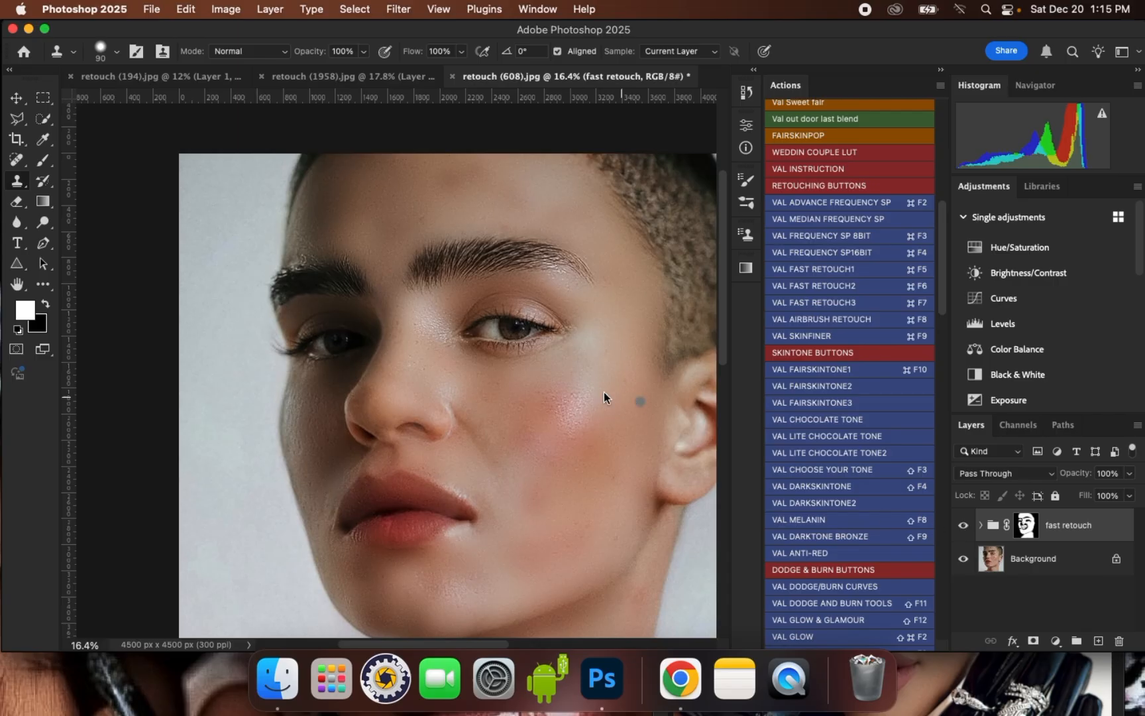
scroll(604, 398, up, 2)
scroll(587, 439, down, 3)
scroll(508, 347, down, 1)
scroll(451, 432, up, 1)
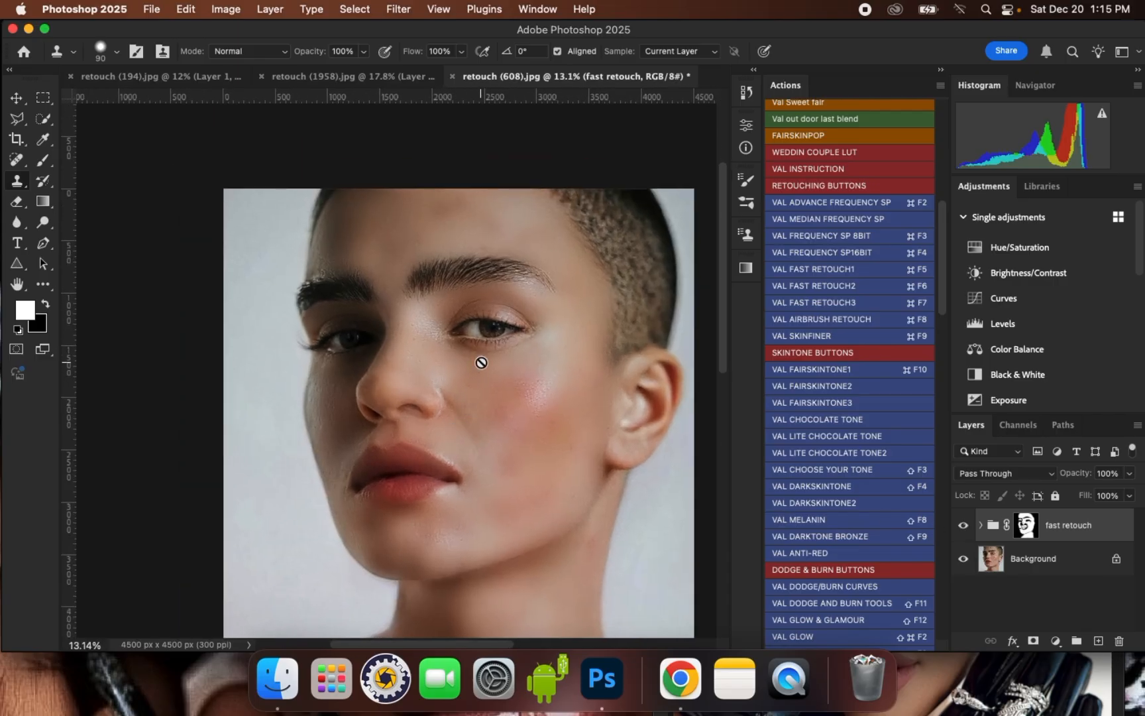
scroll(481, 363, up, 1)
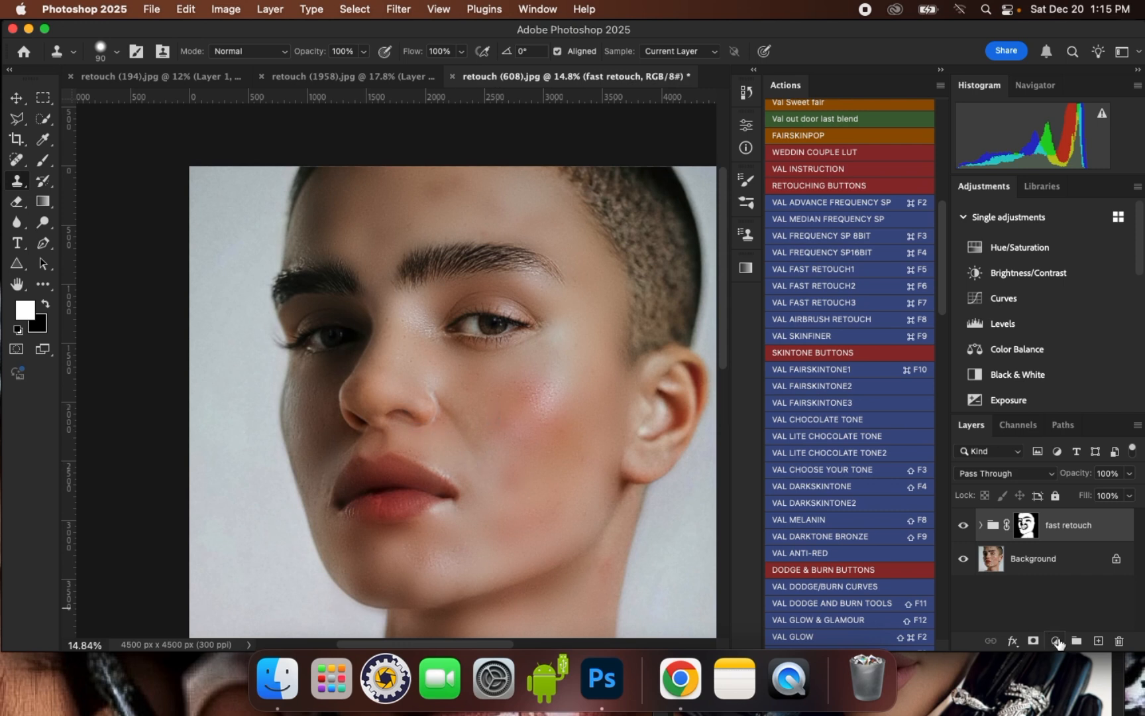
- Add a Solid Color fill layer in peach #f7dec7 above the fast retouch group and set its blend mode to Soft Light
click(1055, 640)
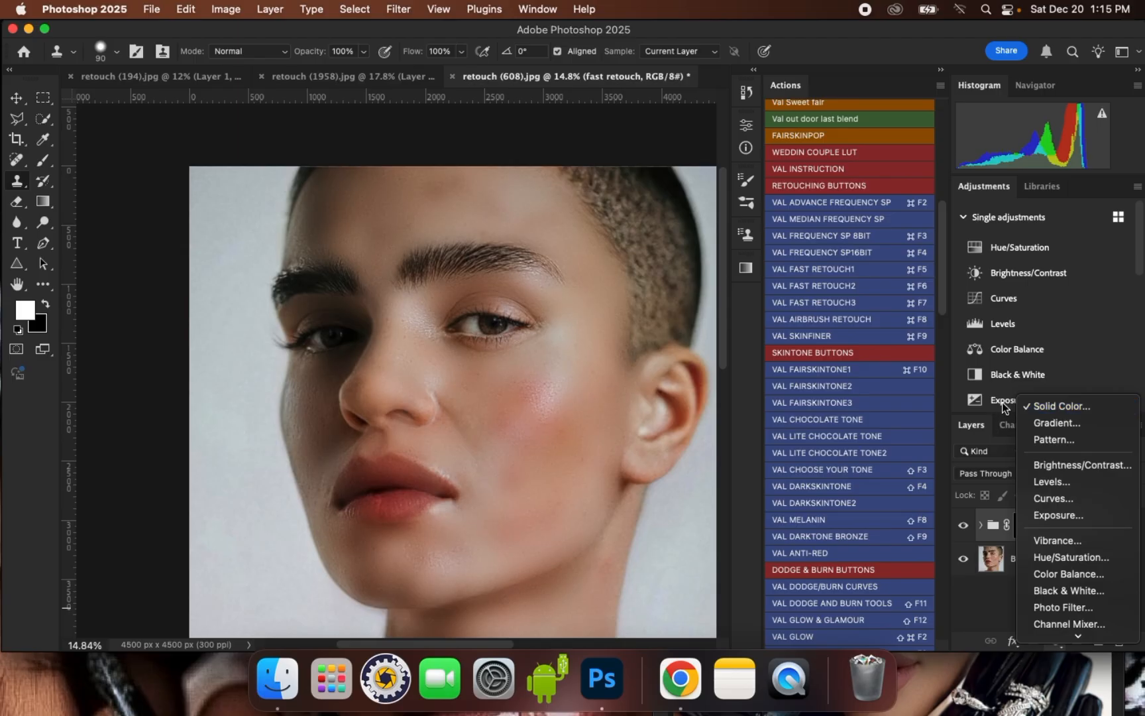
click(1061, 406)
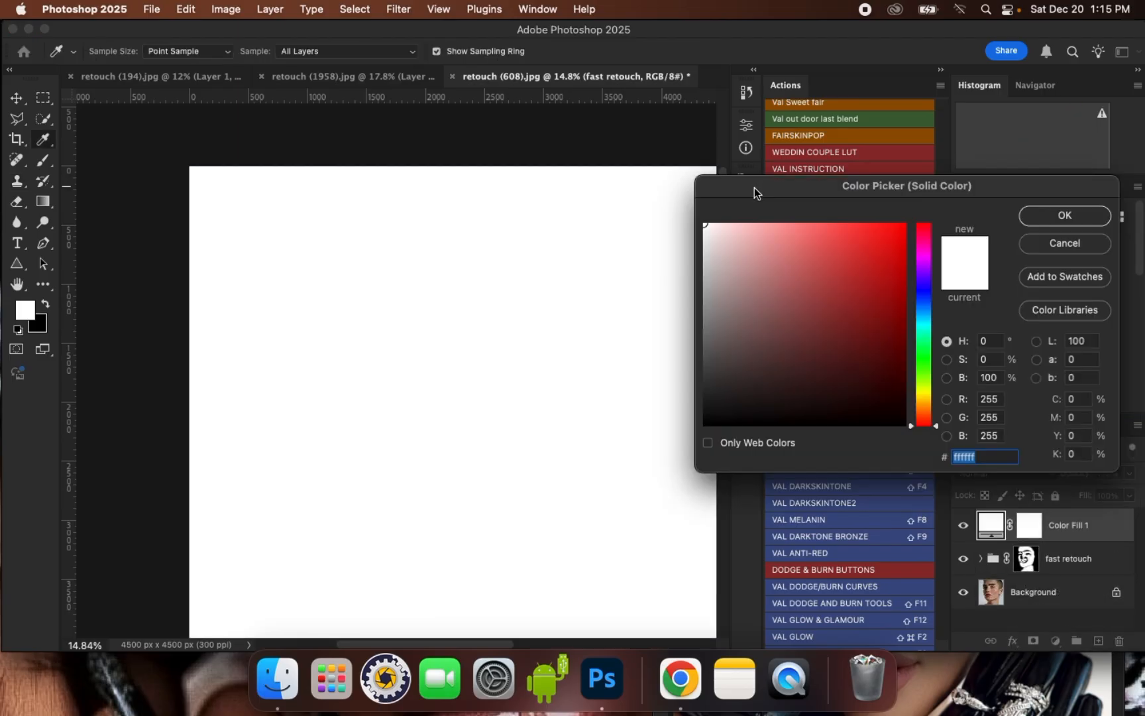
drag(925, 396, 925, 411)
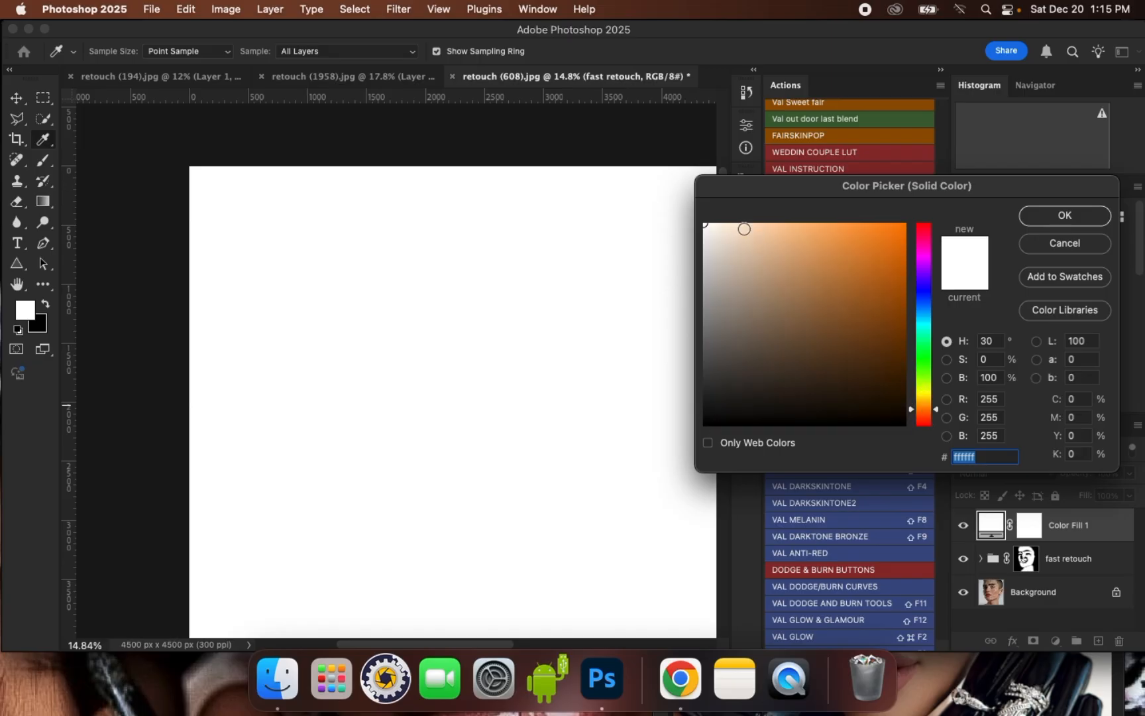
click(743, 229)
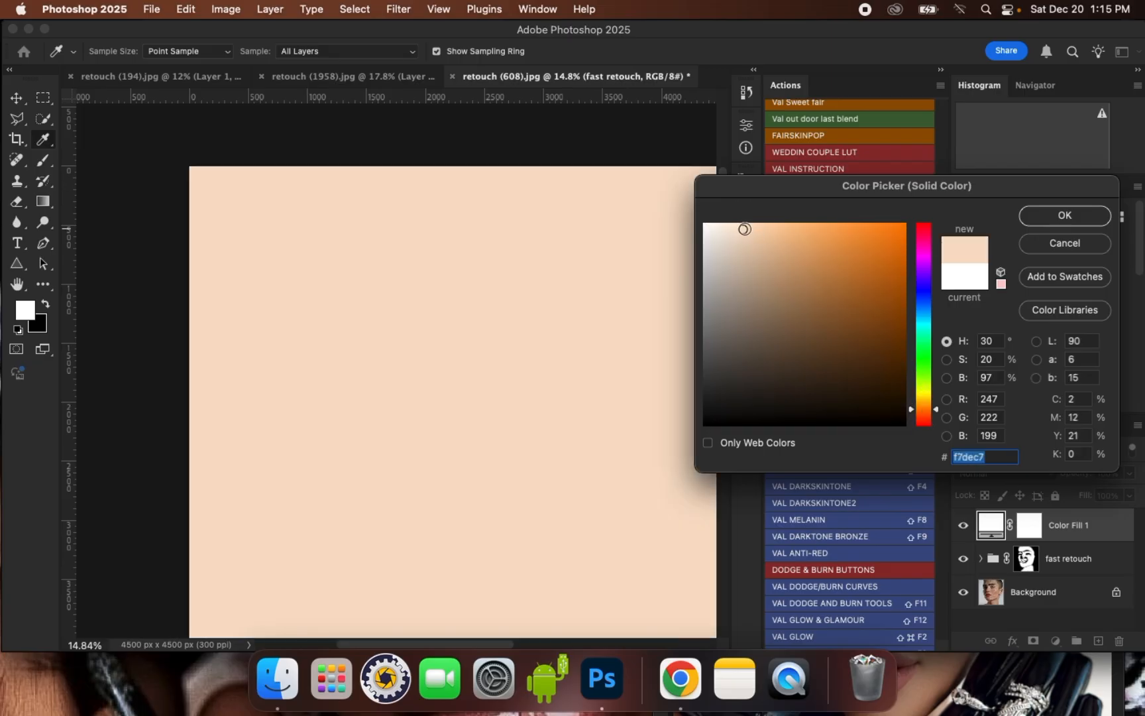
click(1037, 215)
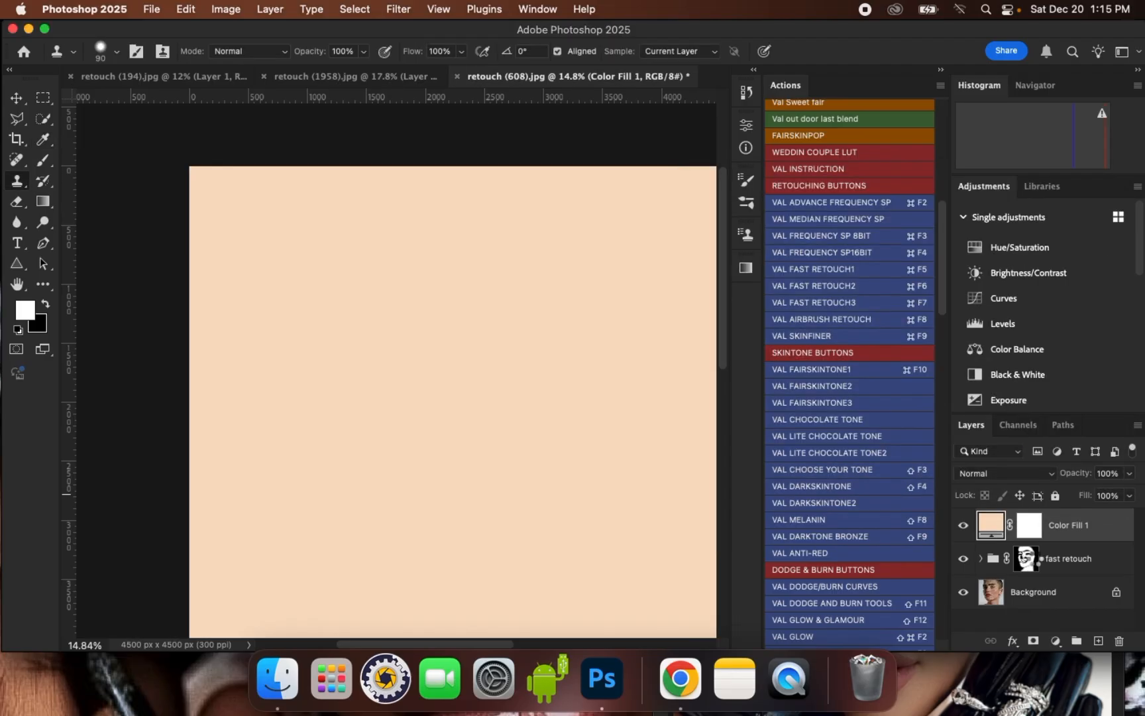
click(1016, 472)
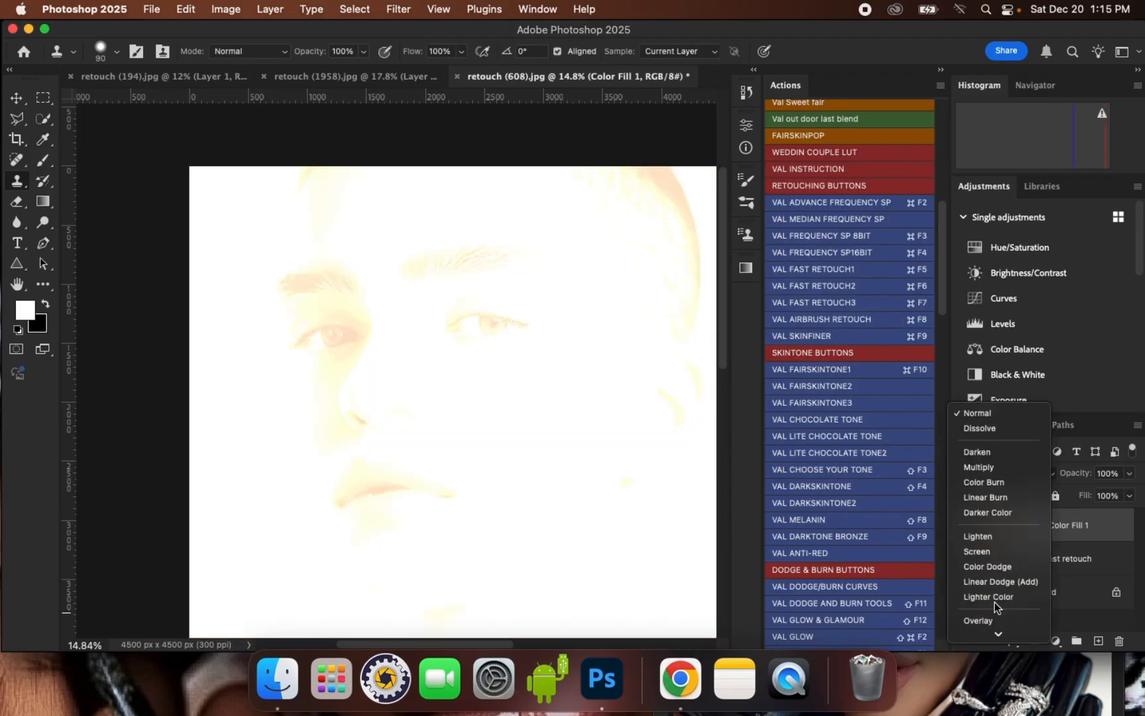
scroll(1022, 601, down, 2)
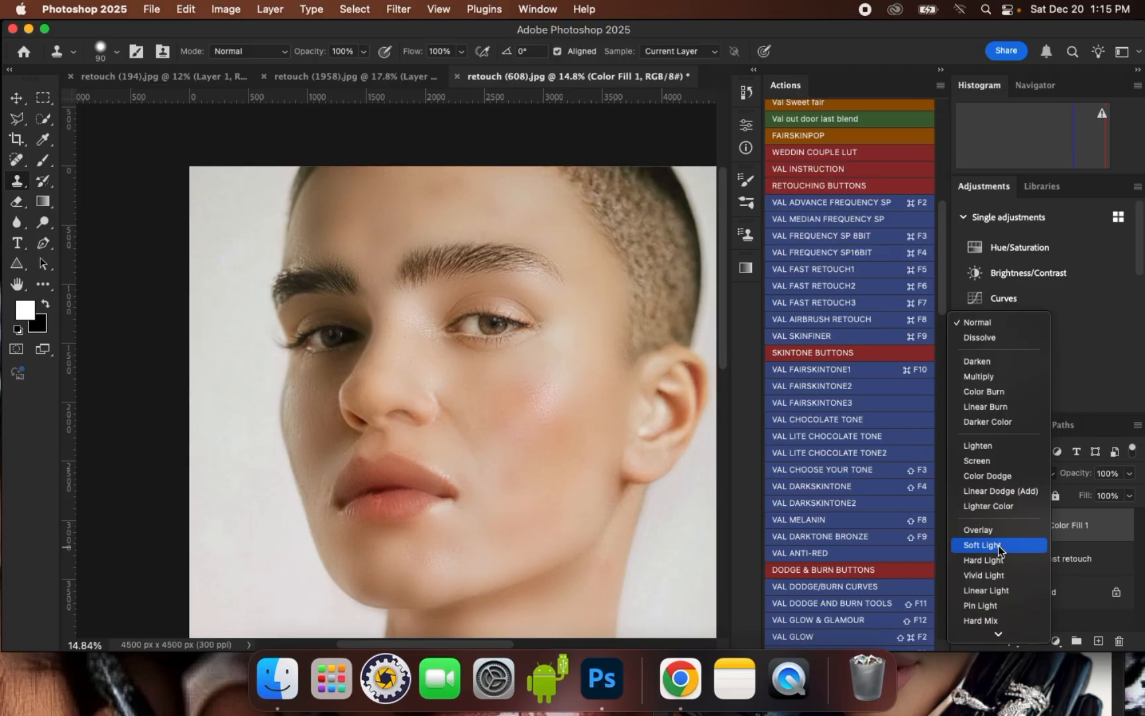
click(999, 550)
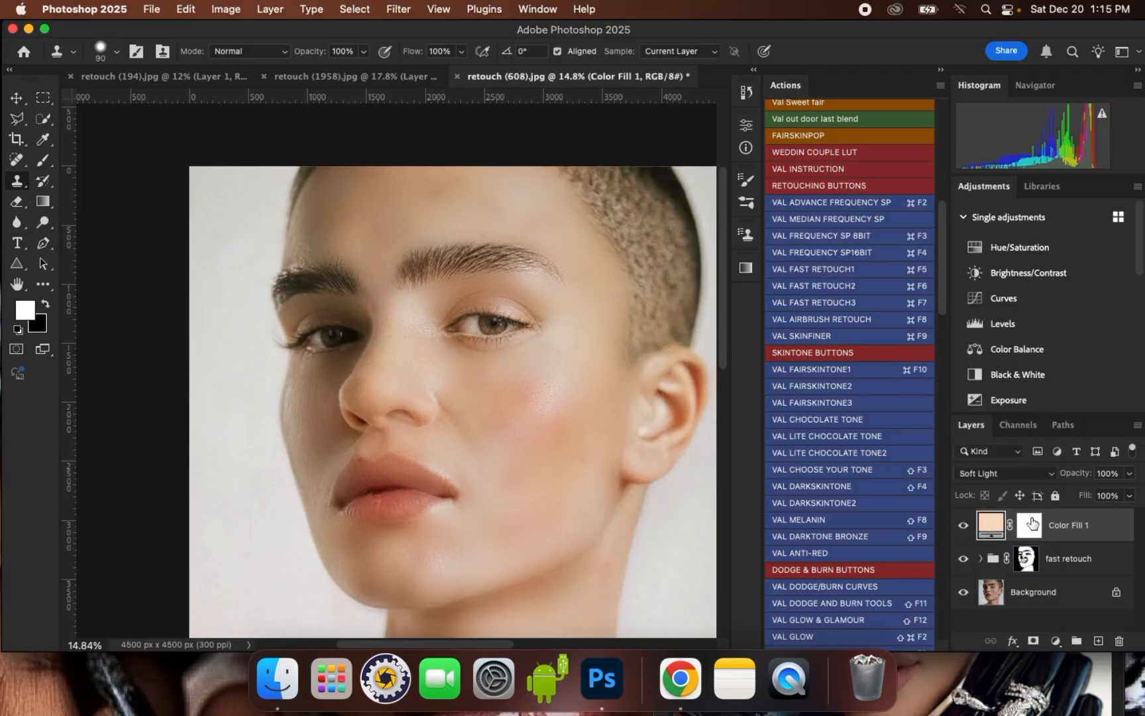
- Lighten the fill layer's colour to #fbecdc and invert its mask to black
double_click(999, 527)
mouse_move(746, 229)
mouse_down()
mouse_move(780, 233)
mouse_move(750, 246)
mouse_move(709, 228)
mouse_move(727, 226)
mouse_up()
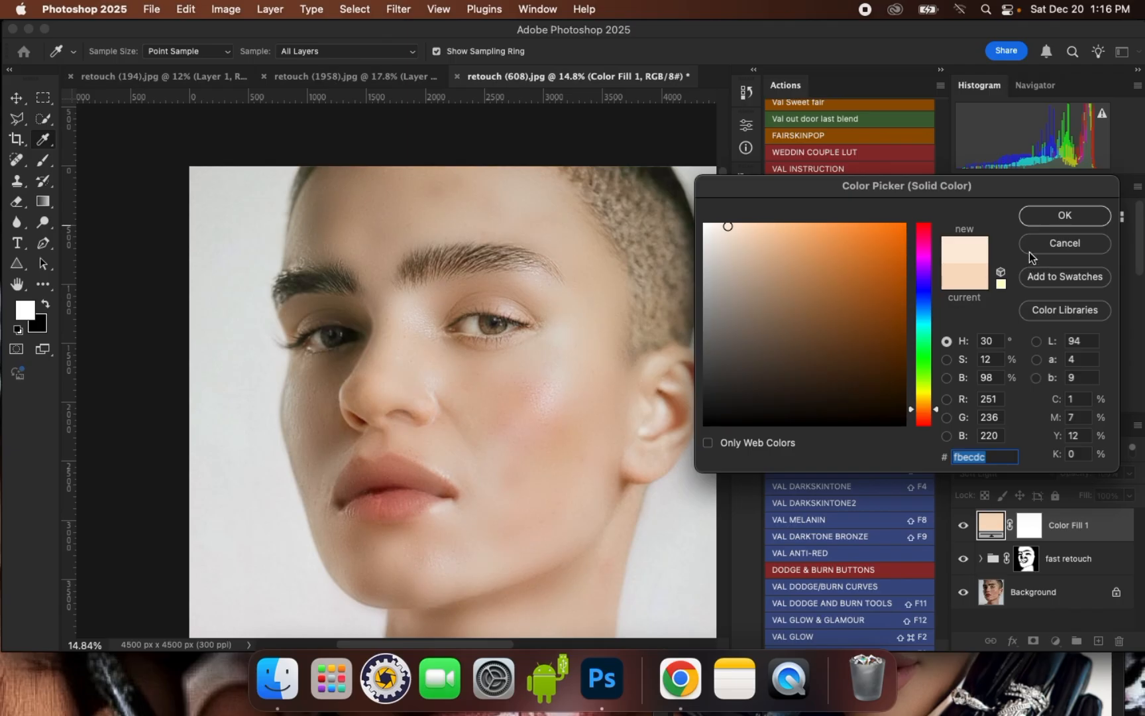
click(1054, 216)
key(s)
scroll(503, 345, down, 2)
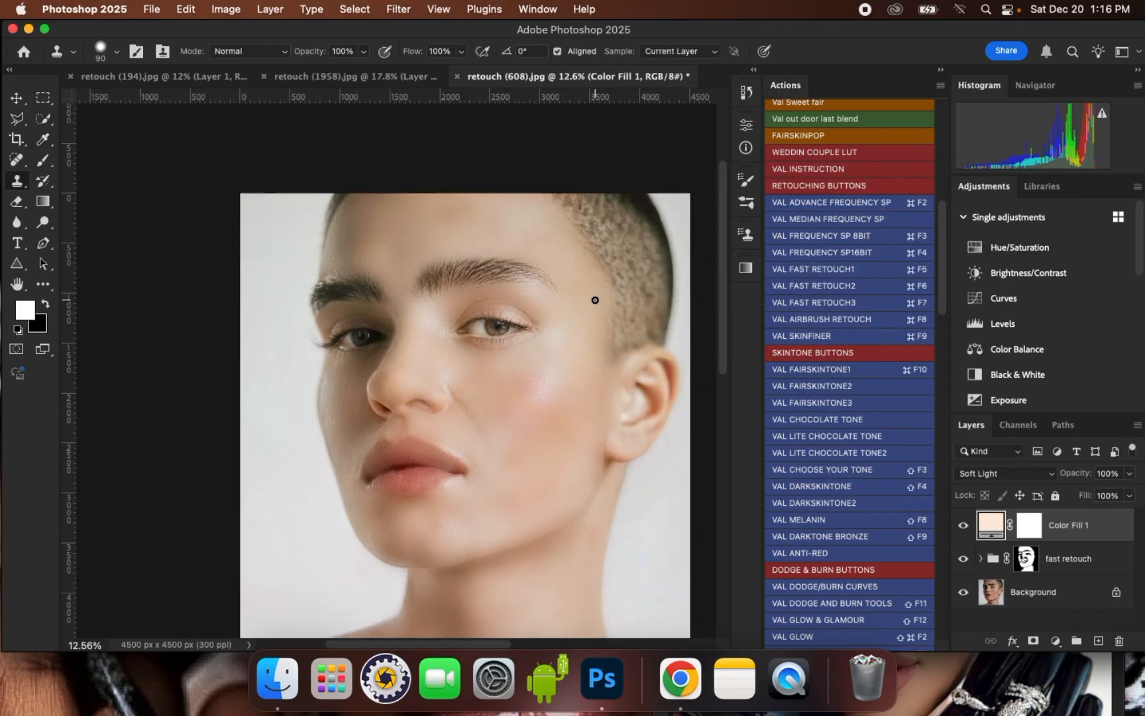
scroll(595, 301, down, 1)
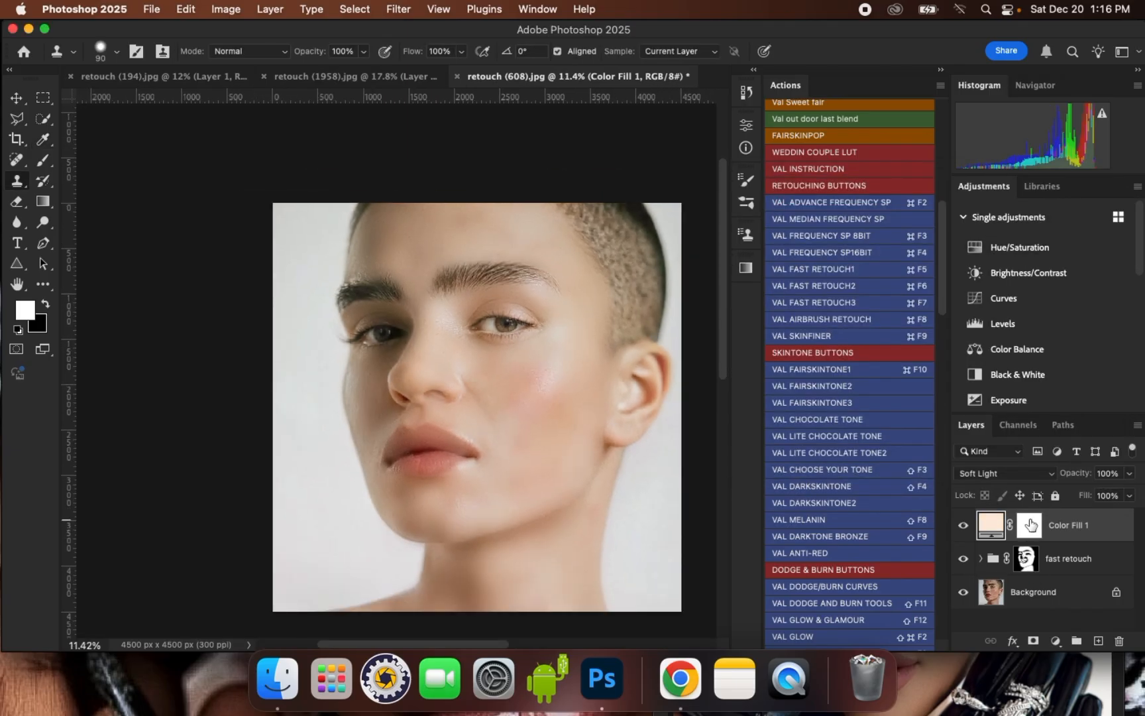
click(1030, 525)
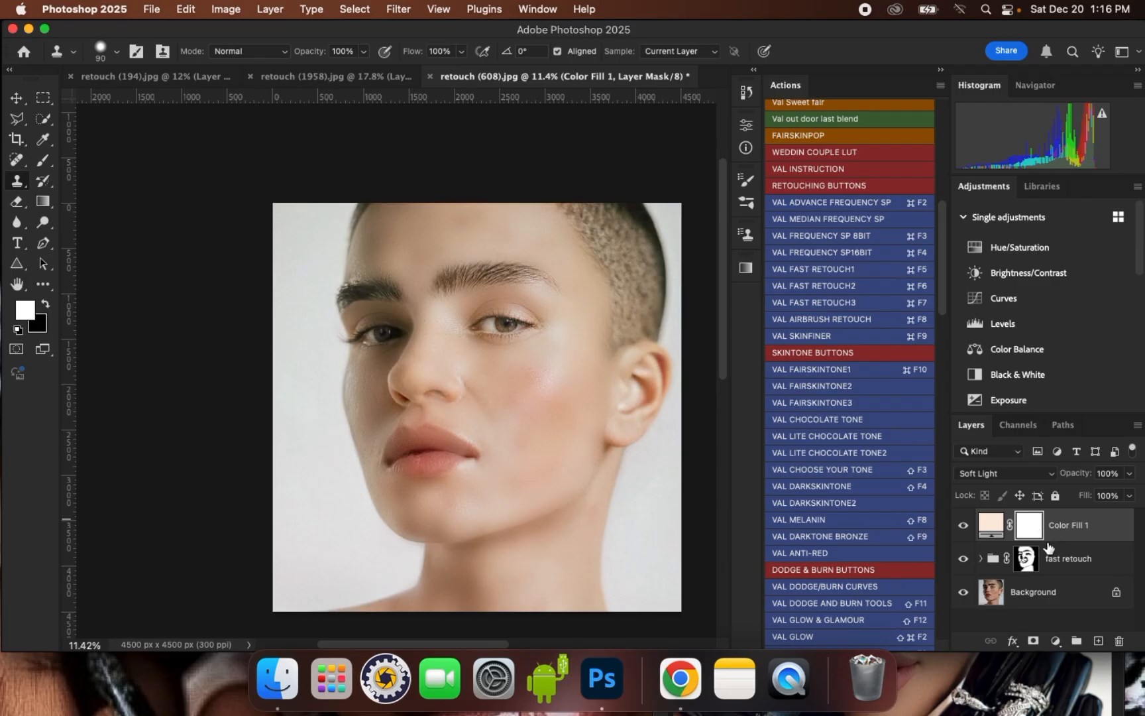
key(super+i)
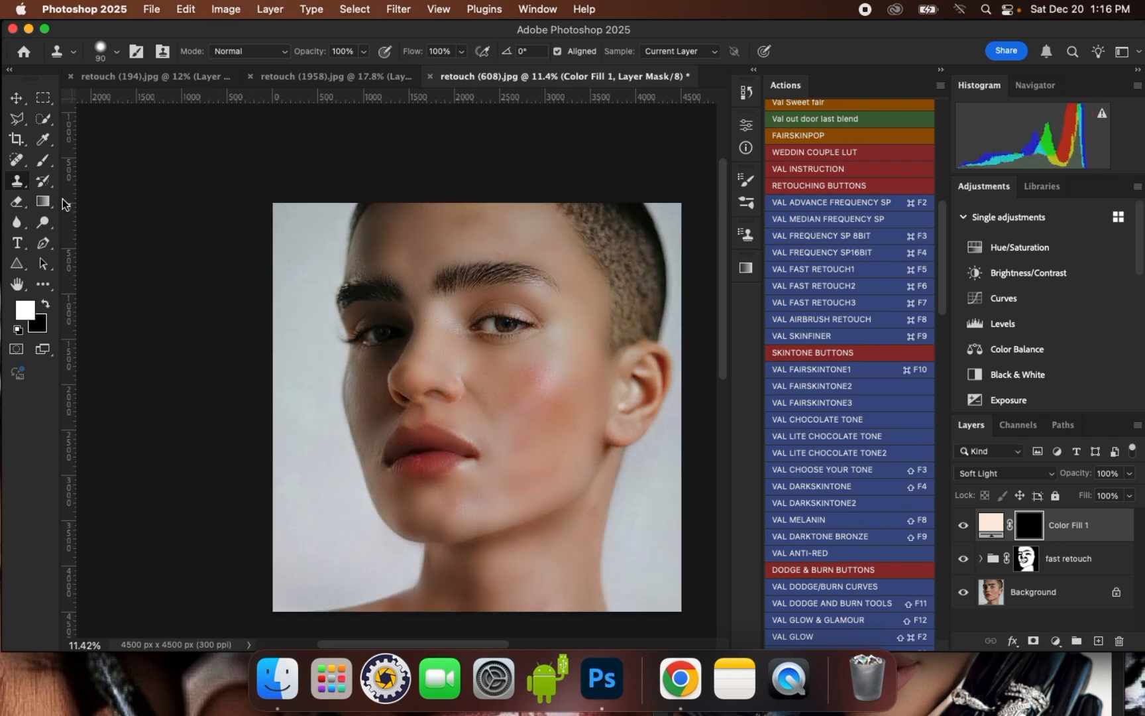
- Paint the fill layer's mask white over the forehead and the lit side of the face with a soft brush of about 500 px
click(43, 161)
scroll(426, 232, up, 3)
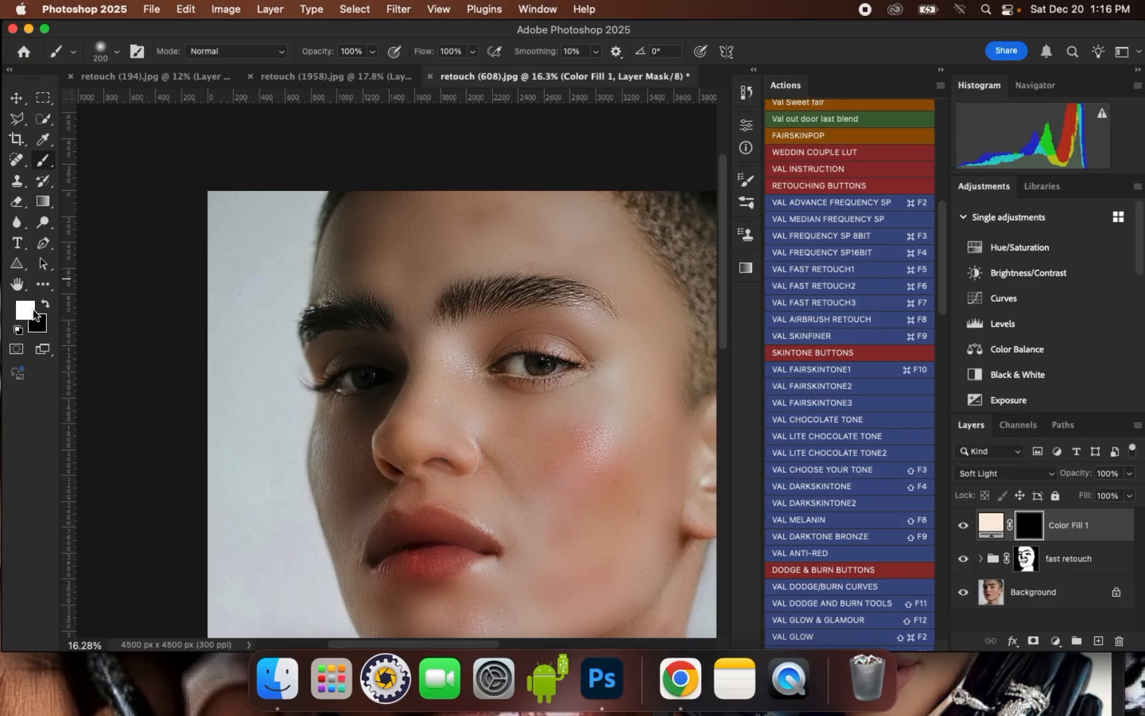
scroll(421, 218, up, 1)
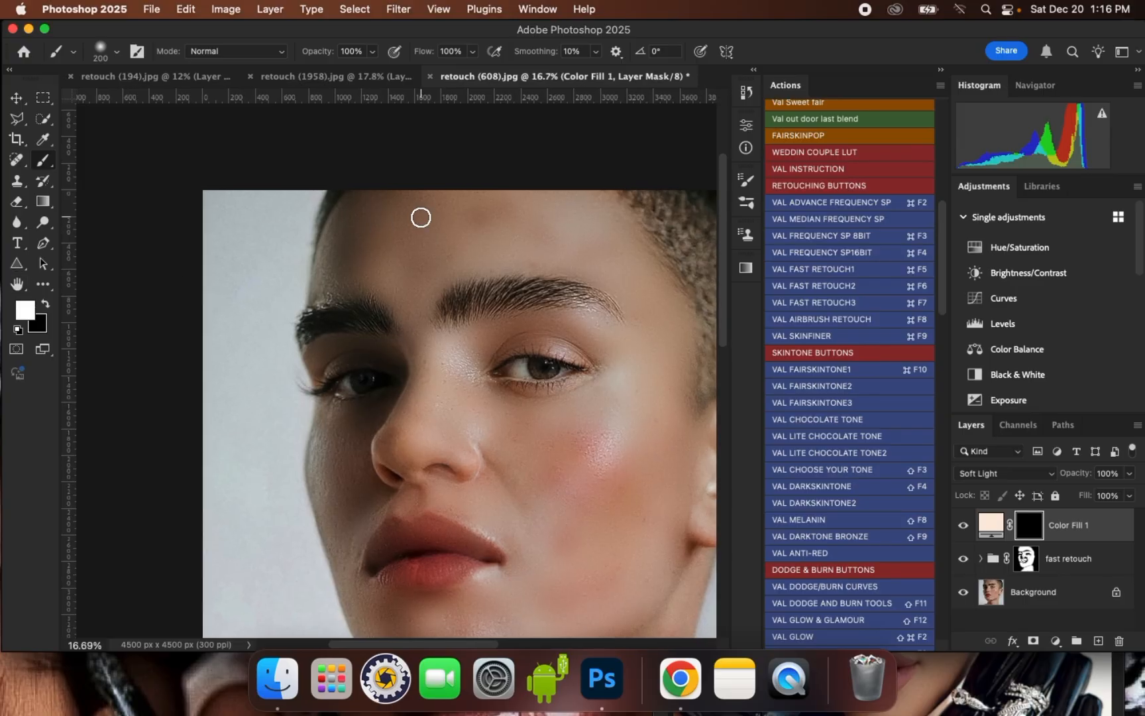
key(bracketright)
key(bracketright)
key(bracketright)
key(bracketright)
key(bracketright)
mouse_move(343, 266)
mouse_down()
mouse_move(427, 199)
mouse_move(388, 265)
mouse_move(473, 205)
mouse_move(643, 287)
mouse_move(491, 227)
mouse_move(448, 266)
mouse_move(403, 264)
mouse_up()
scroll(371, 255, down, 4)
scroll(494, 255, up, 3)
mouse_move(491, 252)
mouse_down()
mouse_move(351, 204)
mouse_move(481, 239)
mouse_move(524, 355)
mouse_move(517, 306)
mouse_move(502, 425)
mouse_move(508, 350)
mouse_move(436, 434)
mouse_move(489, 397)
mouse_move(483, 460)
mouse_move(501, 460)
mouse_move(568, 376)
mouse_move(589, 369)
mouse_move(575, 424)
mouse_move(538, 435)
mouse_move(484, 507)
mouse_move(430, 531)
mouse_move(450, 436)
mouse_move(350, 415)
mouse_move(415, 379)
mouse_move(340, 367)
mouse_move(444, 373)
mouse_move(469, 363)
mouse_move(402, 403)
mouse_move(468, 395)
mouse_up()
scroll(468, 395, down, 2)
scroll(469, 395, up, 3)
mouse_move(378, 307)
mouse_down()
mouse_move(389, 365)
mouse_move(437, 321)
mouse_move(536, 308)
mouse_move(584, 346)
mouse_up()
key([)
drag(364, 370, 357, 257)
scroll(360, 255, down, 5)
scroll(322, 358, up, 1)
scroll(361, 244, up, 5)
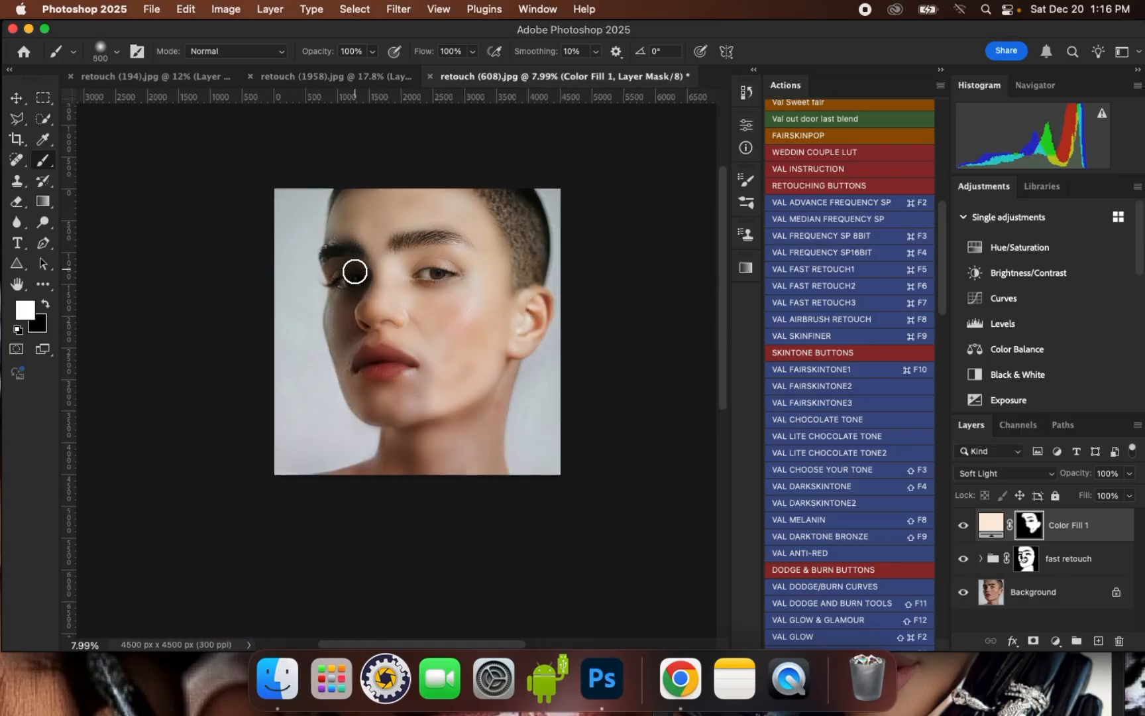
- Paint the fill layer's mask white over the nose and the upper shaded cheek, varying the soft brush size to fit
key([)
key([)
mouse_move(407, 318)
mouse_down()
mouse_move(408, 287)
mouse_move(350, 255)
mouse_move(293, 261)
mouse_move(303, 249)
mouse_move(396, 247)
mouse_move(425, 310)
mouse_up()
key(])
mouse_move(311, 348)
mouse_down()
mouse_move(311, 425)
mouse_move(364, 358)
mouse_move(352, 397)
mouse_move(424, 396)
mouse_move(381, 439)
mouse_move(326, 468)
mouse_move(318, 420)
mouse_move(324, 491)
mouse_up()
key([)
key([)
key([)
drag(293, 433, 301, 340)
key(])
key(])
mouse_move(314, 498)
mouse_down()
mouse_move(321, 512)
mouse_move(421, 440)
mouse_up()
key([)
key([)
key([)
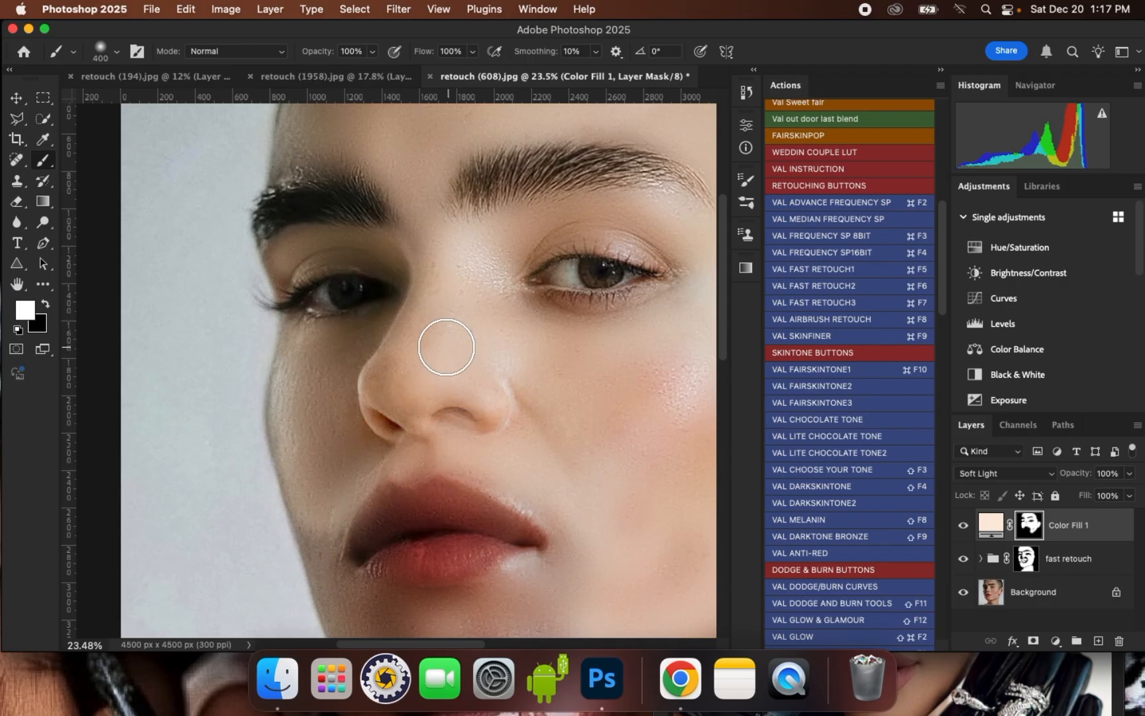
- Paint the fill layer's mask white down the shaded cheek, around the mouth corner and across the chin, with a soft brush up to 500 px
scroll(446, 342, down, 6)
scroll(357, 398, up, 4)
mouse_move(360, 328)
mouse_down()
mouse_move(356, 384)
mouse_move(397, 484)
mouse_move(444, 509)
mouse_move(557, 493)
mouse_move(400, 522)
mouse_up()
key(])
key(])
key(])
mouse_move(402, 518)
mouse_down()
mouse_move(431, 568)
mouse_move(515, 577)
mouse_up()
mouse_move(445, 539)
mouse_down()
mouse_move(563, 533)
mouse_move(577, 563)
mouse_move(492, 577)
mouse_move(447, 576)
mouse_move(438, 563)
mouse_move(518, 549)
mouse_move(597, 497)
mouse_move(525, 539)
mouse_move(412, 501)
mouse_up()
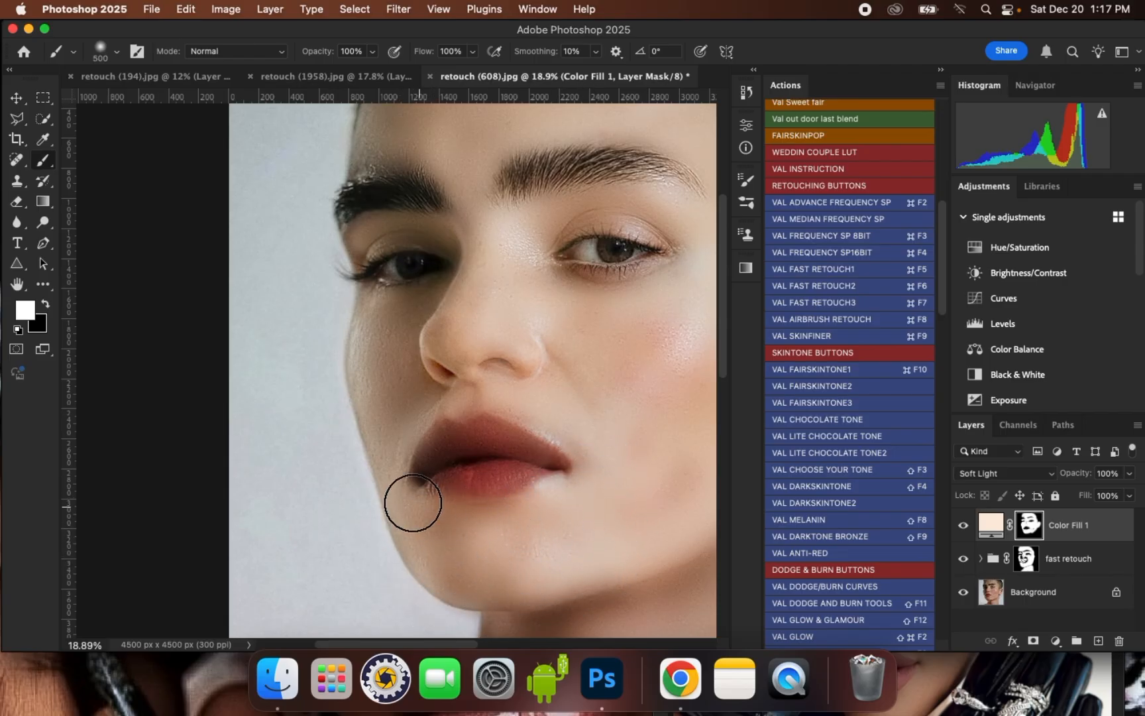
- Extend the white mask painting over the forehead, temple, neck and shoulder with a soft brush of 600 to 900 px
scroll(412, 501, down, 5)
key(])
scroll(442, 296, up, 1)
mouse_move(421, 290)
mouse_down()
mouse_move(386, 318)
mouse_move(447, 327)
mouse_up()
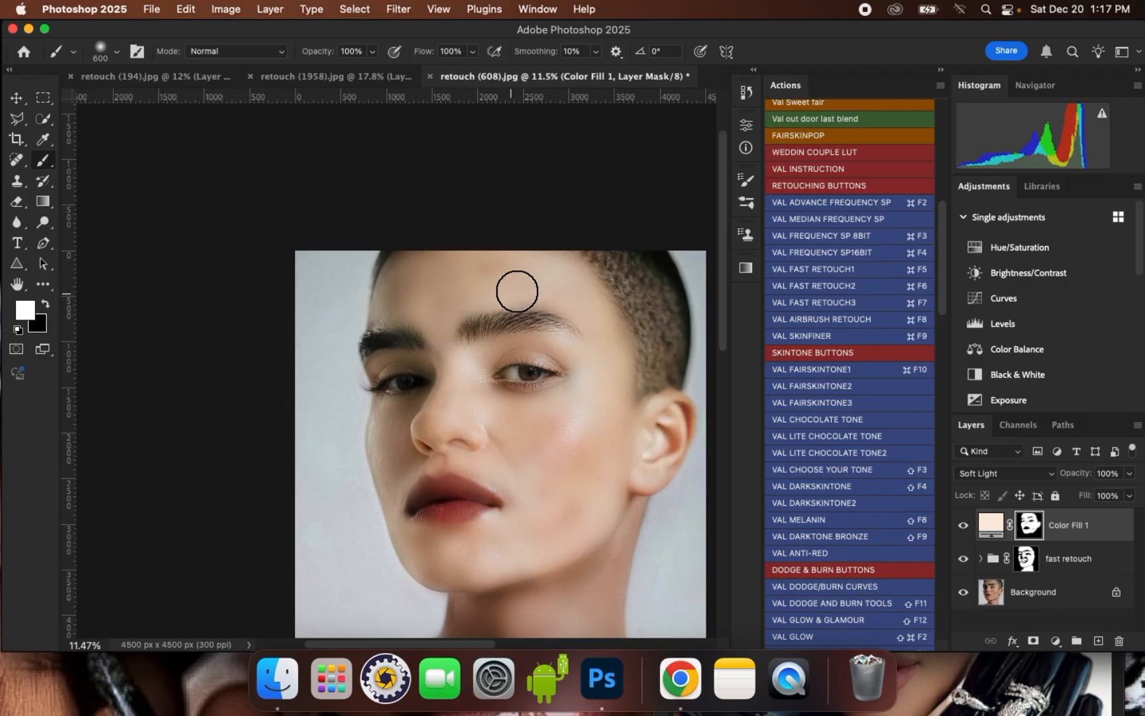
key(])
key(])
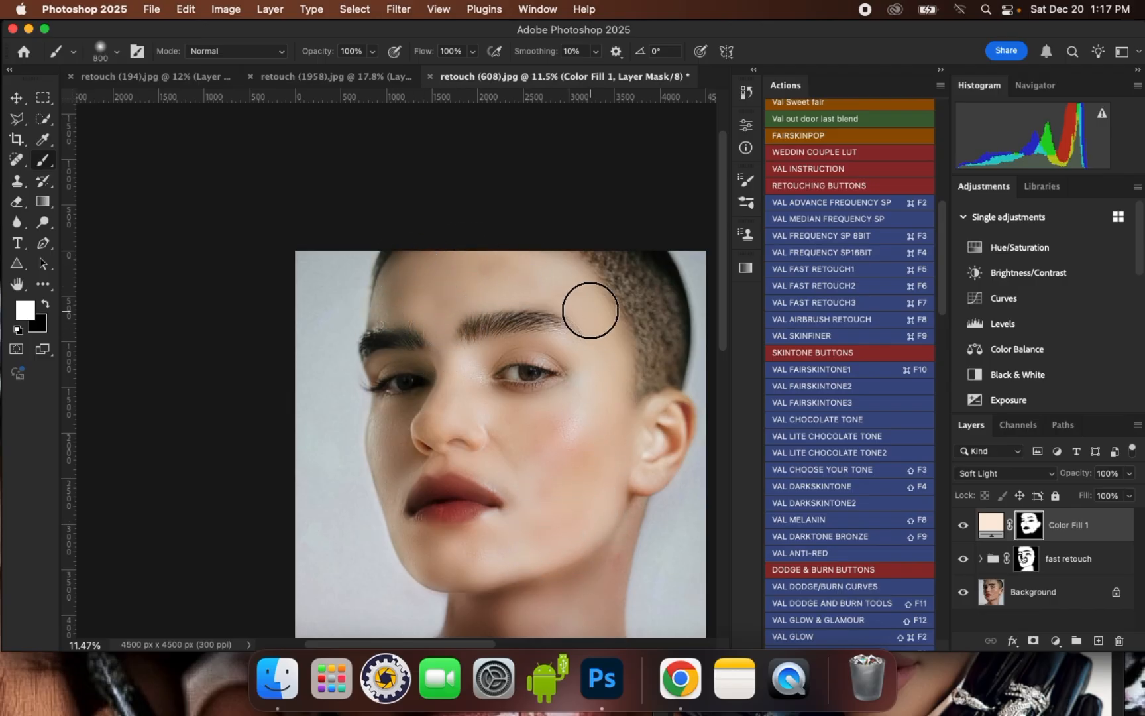
scroll(596, 311, down, 1)
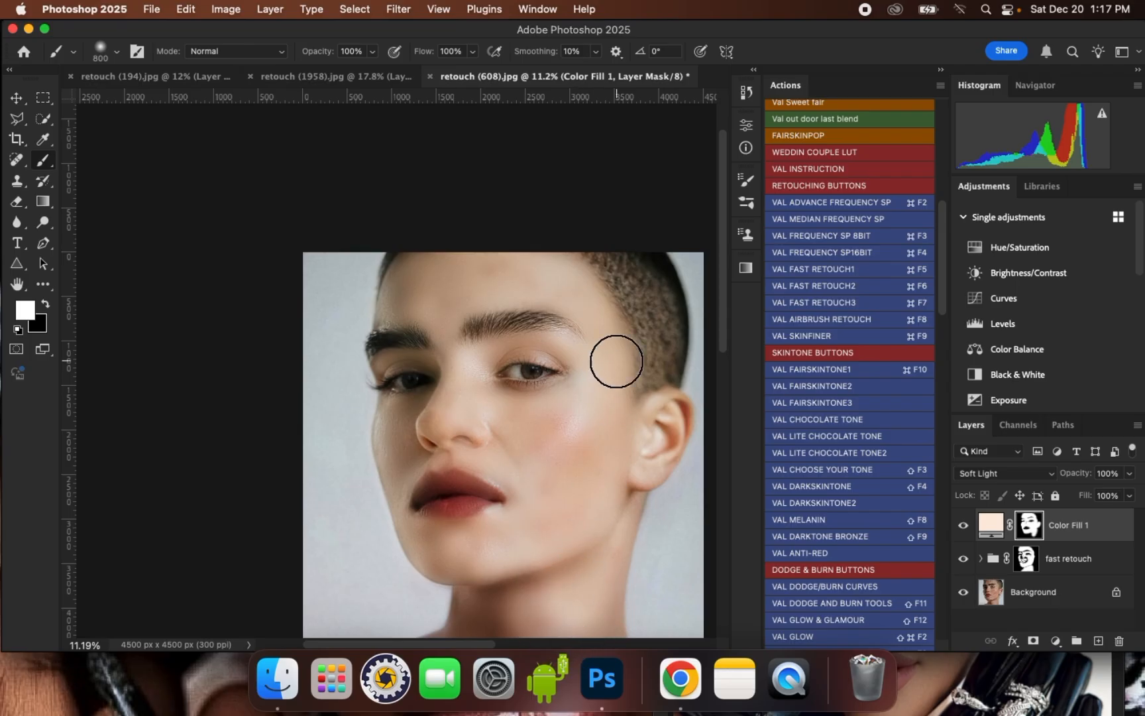
scroll(612, 363, down, 1)
key(])
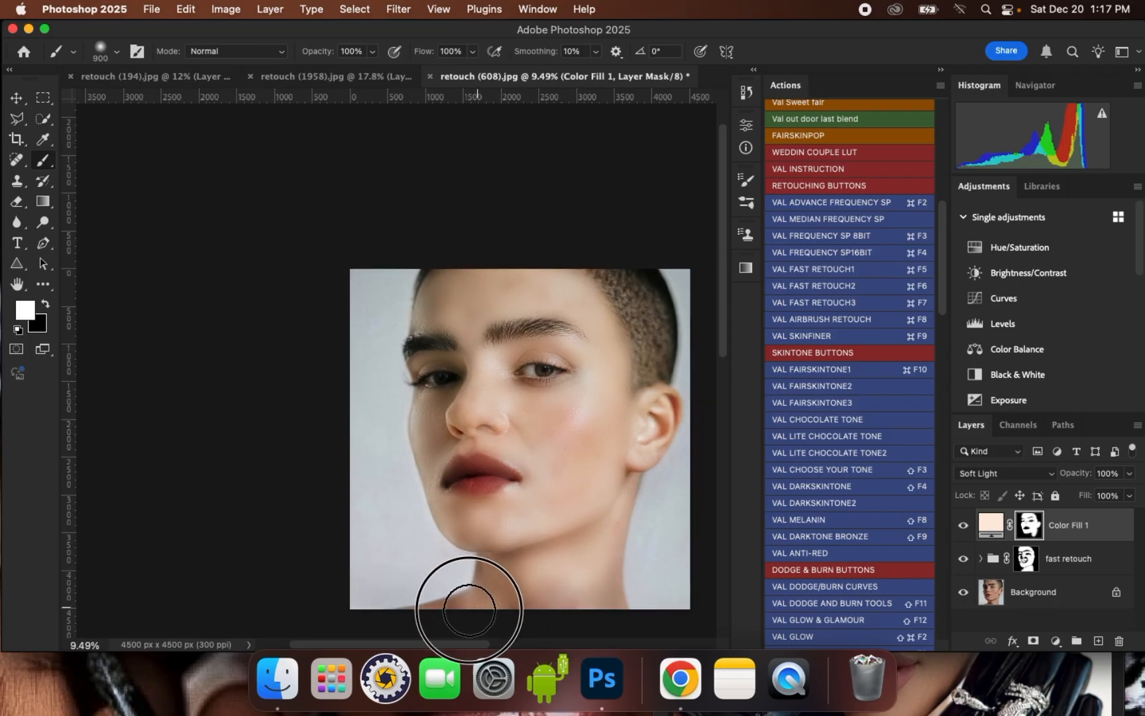
mouse_move(519, 595)
mouse_down()
mouse_move(528, 607)
mouse_move(446, 622)
mouse_up()
click(424, 628)
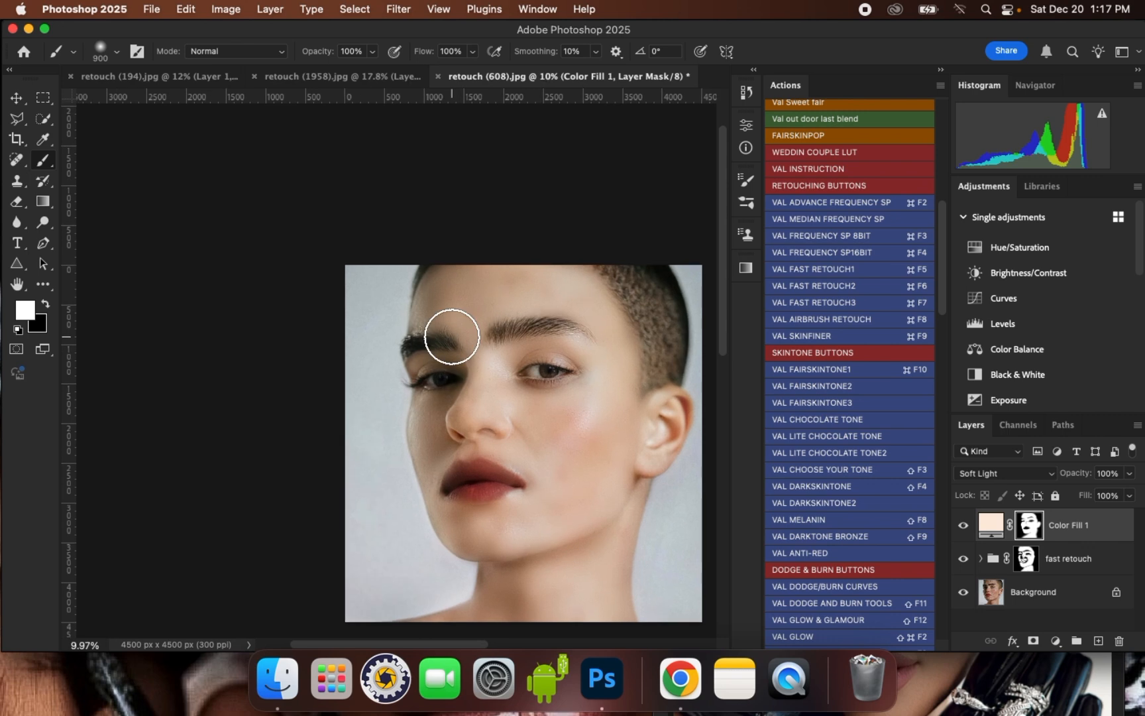
- Toggle the color fill layer's visibility to compare the skin tone with and without it
scroll(564, 468, up, 3)
scroll(521, 289, down, 3)
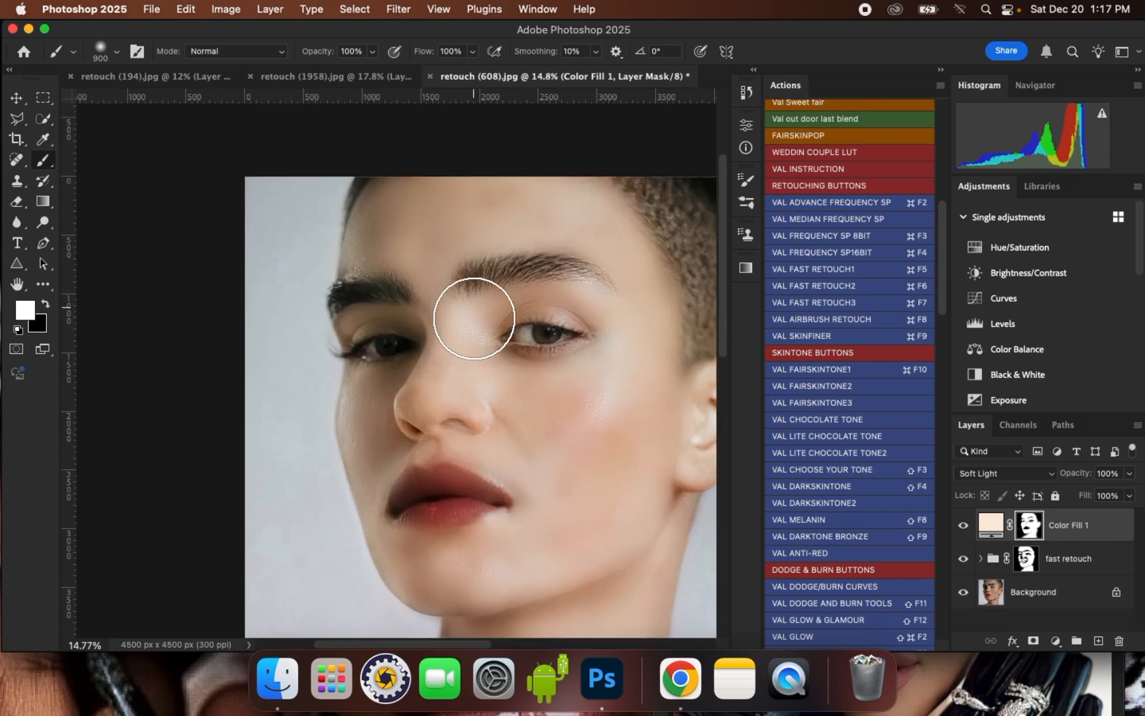
click(964, 527)
click(964, 527)
click(964, 527)
click(964, 526)
scroll(472, 327, up, 2)
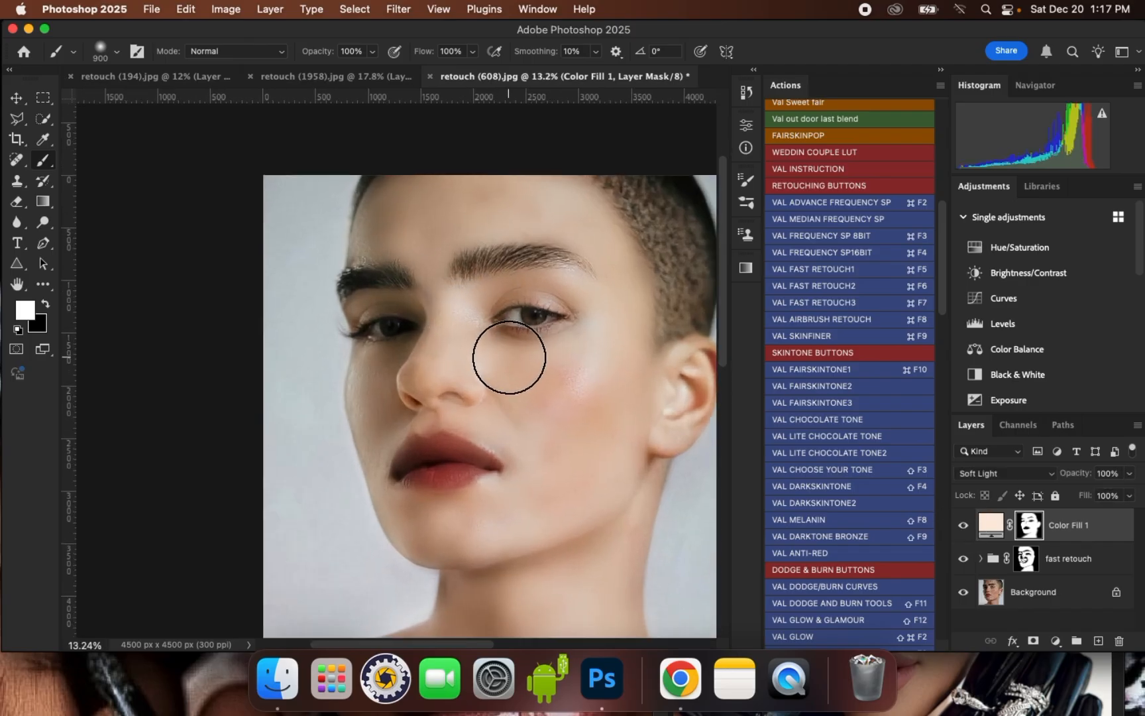
scroll(531, 362, up, 1)
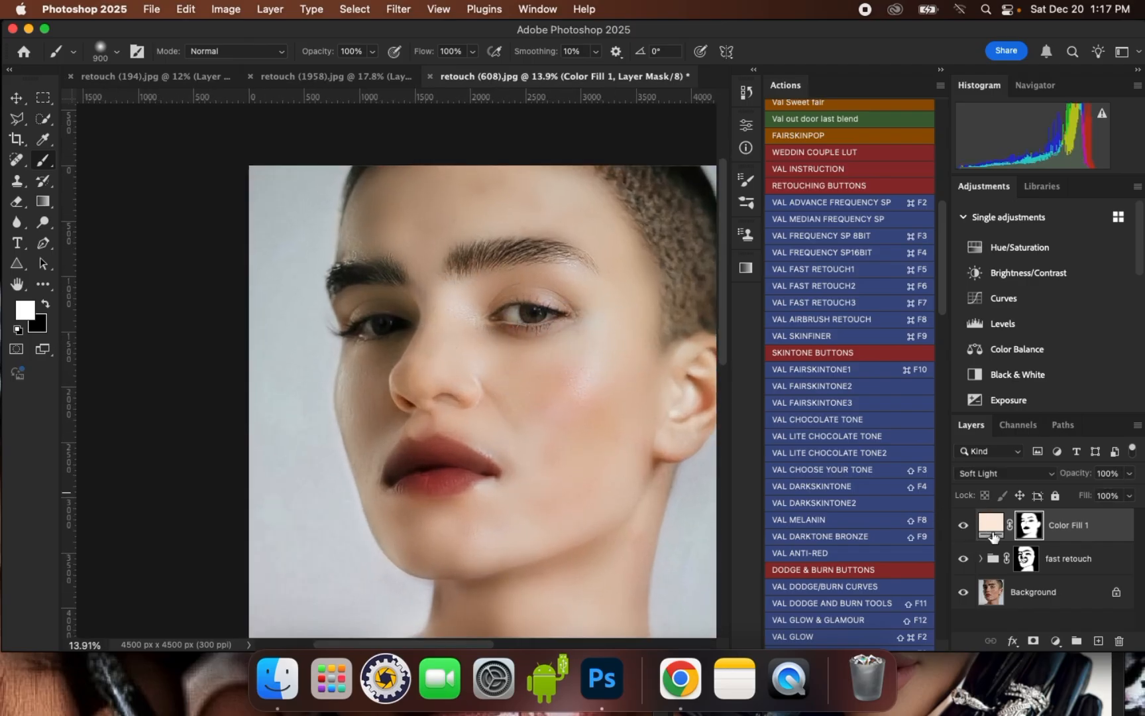
- Change the Color Fill 1 layer's color to the deeper warm tan dab590, trying nearby shades on the skin before applying it
double_click(991, 527)
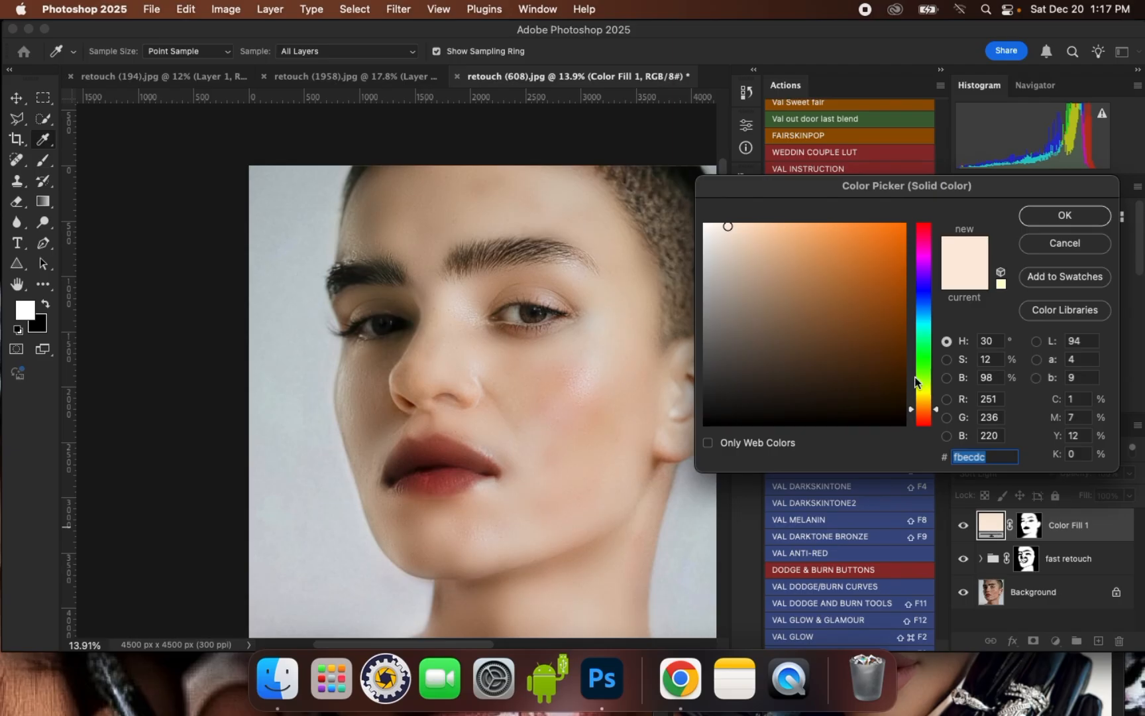
click(749, 236)
click(754, 228)
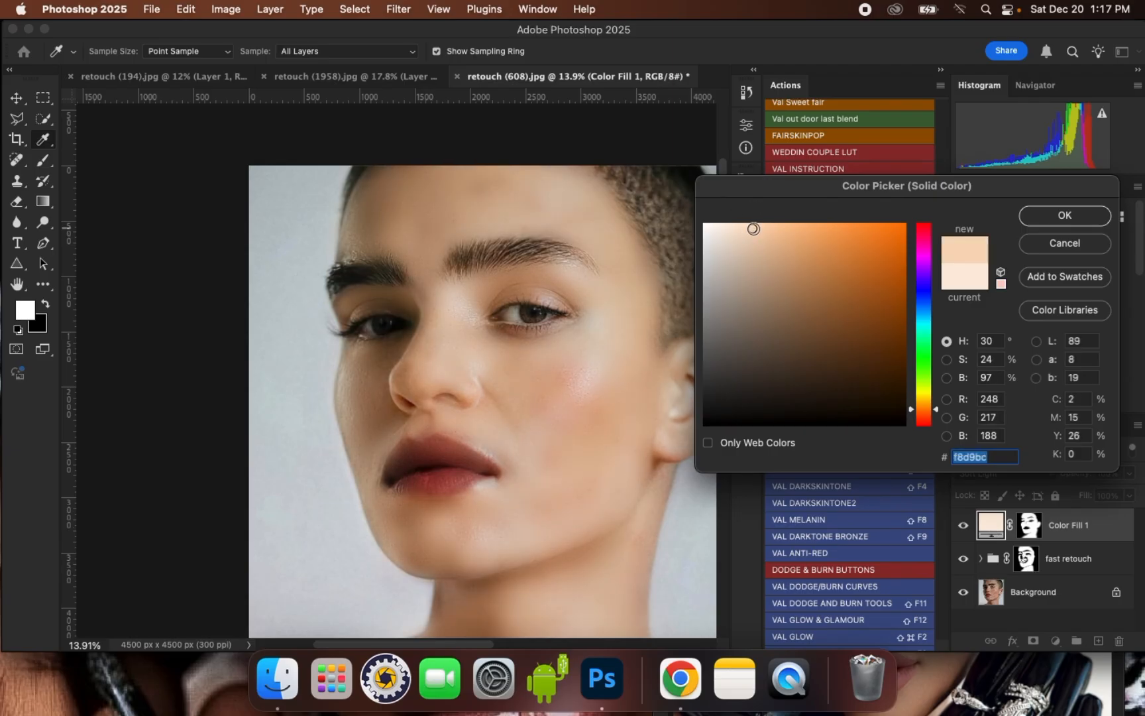
click(762, 253)
click(766, 251)
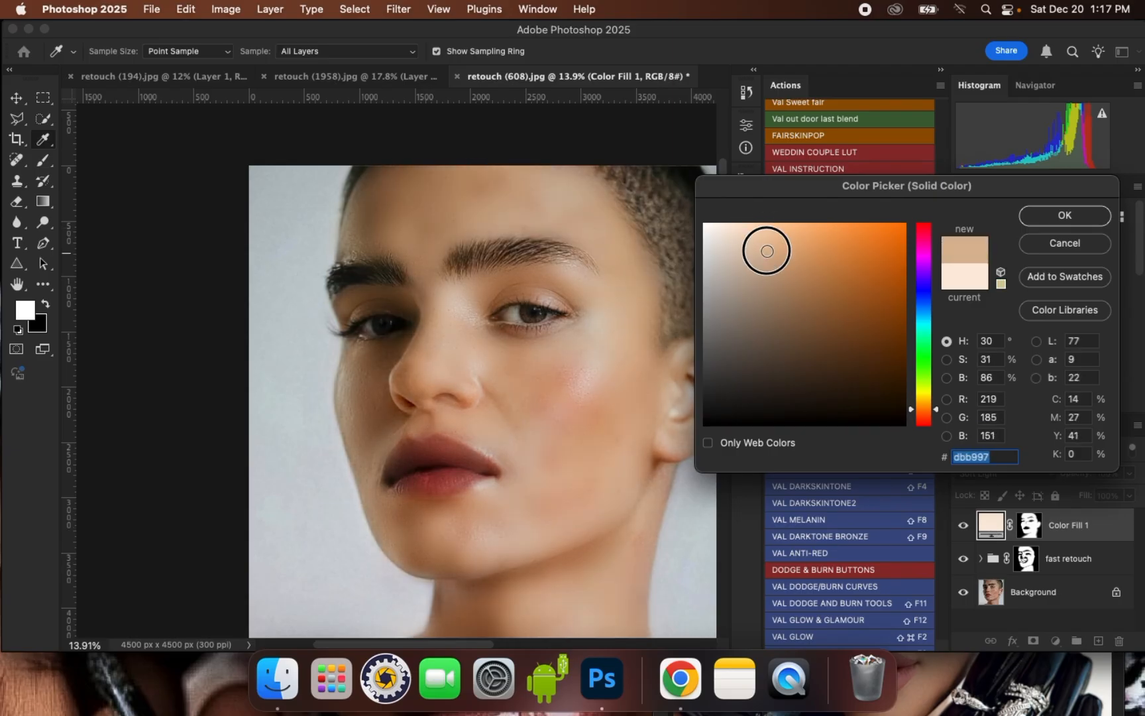
click(761, 245)
click(777, 248)
click(782, 257)
click(798, 270)
drag(771, 248, 764, 236)
click(764, 234)
click(769, 233)
click(765, 226)
click(775, 243)
click(781, 252)
click(773, 253)
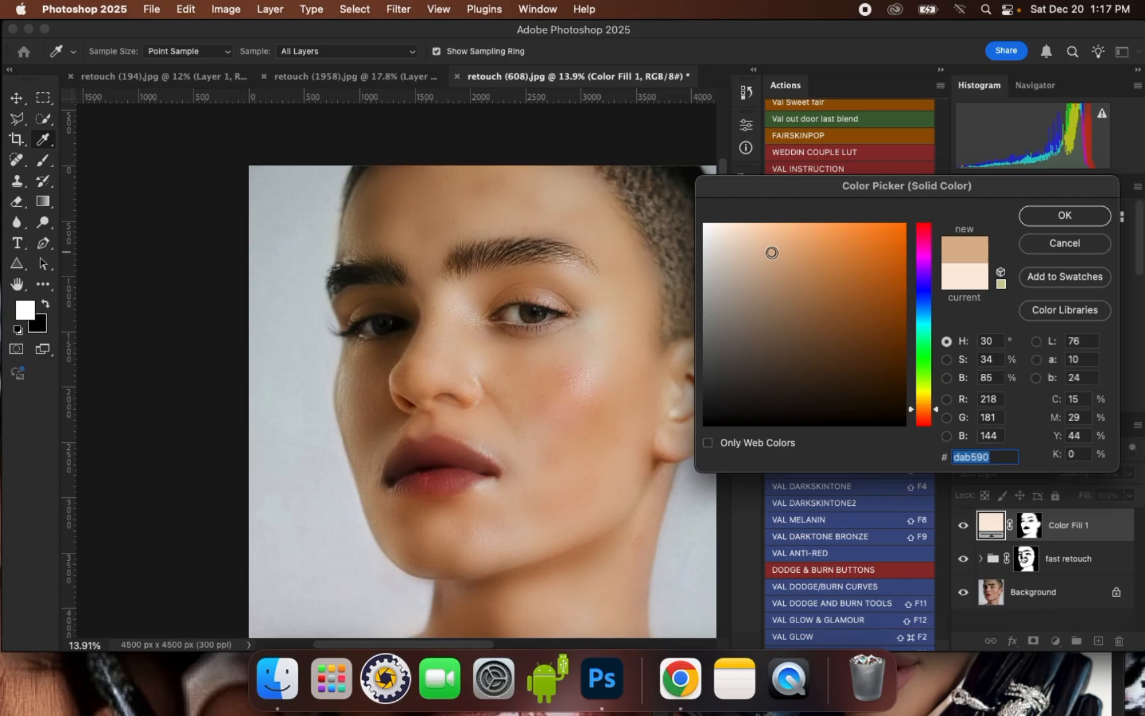
click(1021, 217)
- Compare the skin tone with and without the Color Fill 1 layer, examining the face up close and the whole portrait
scroll(495, 280, down, 4)
scroll(473, 266, up, 5)
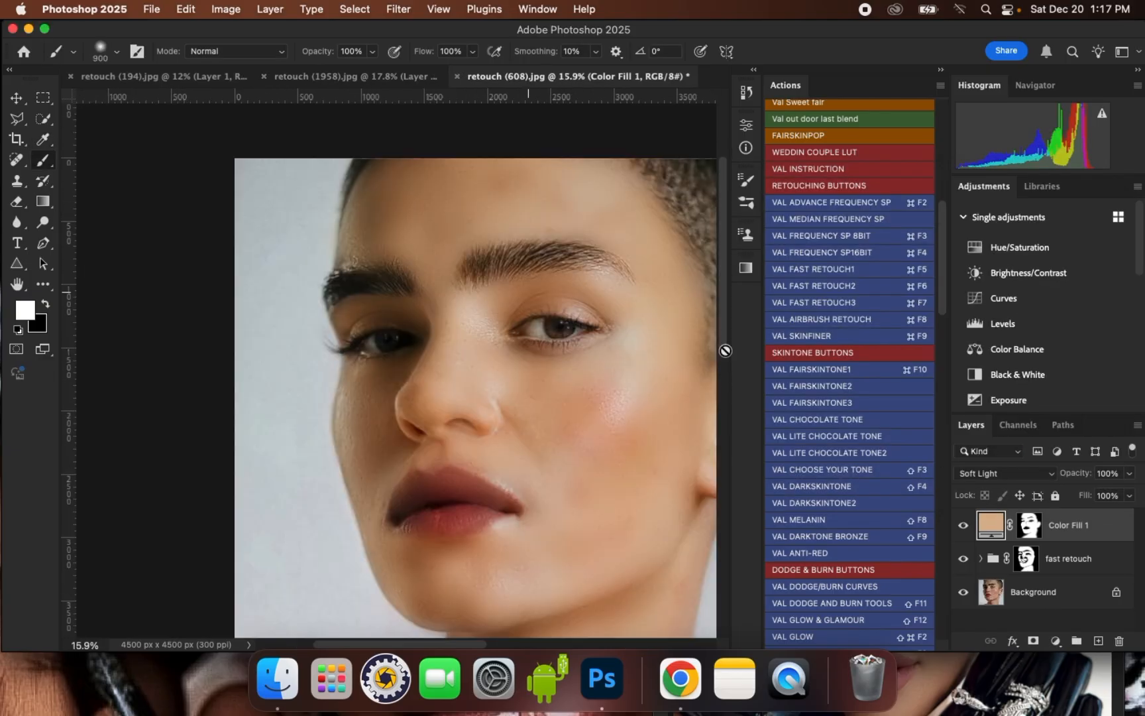
click(961, 530)
click(961, 531)
click(962, 530)
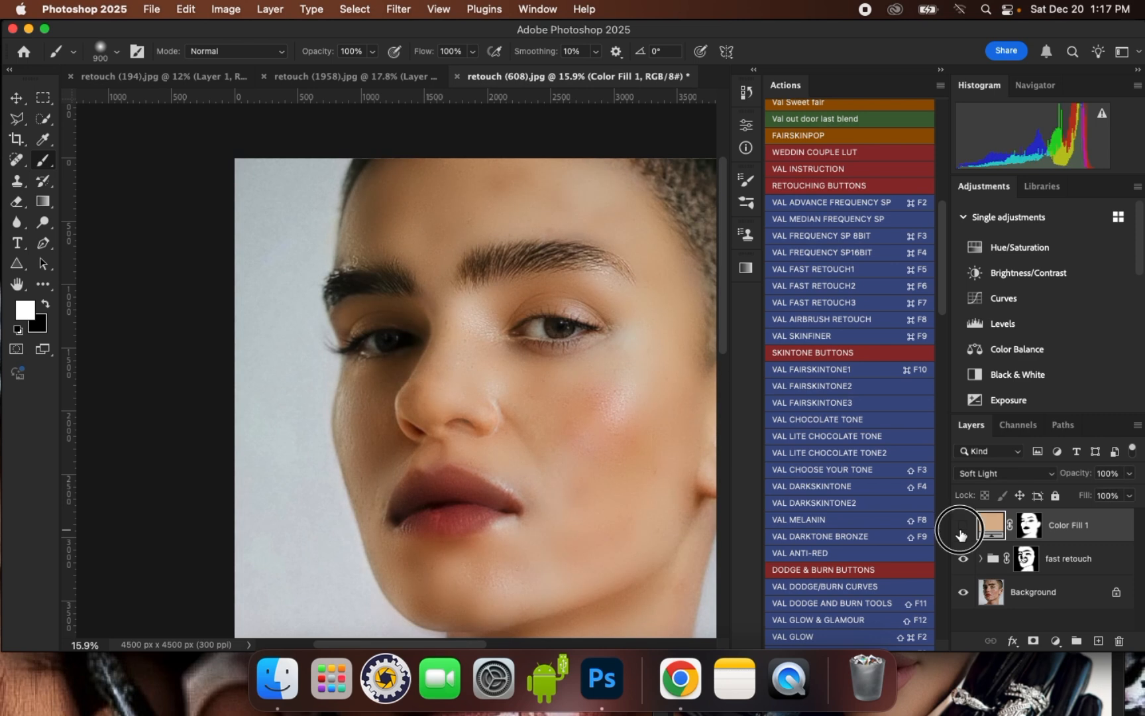
click(961, 530)
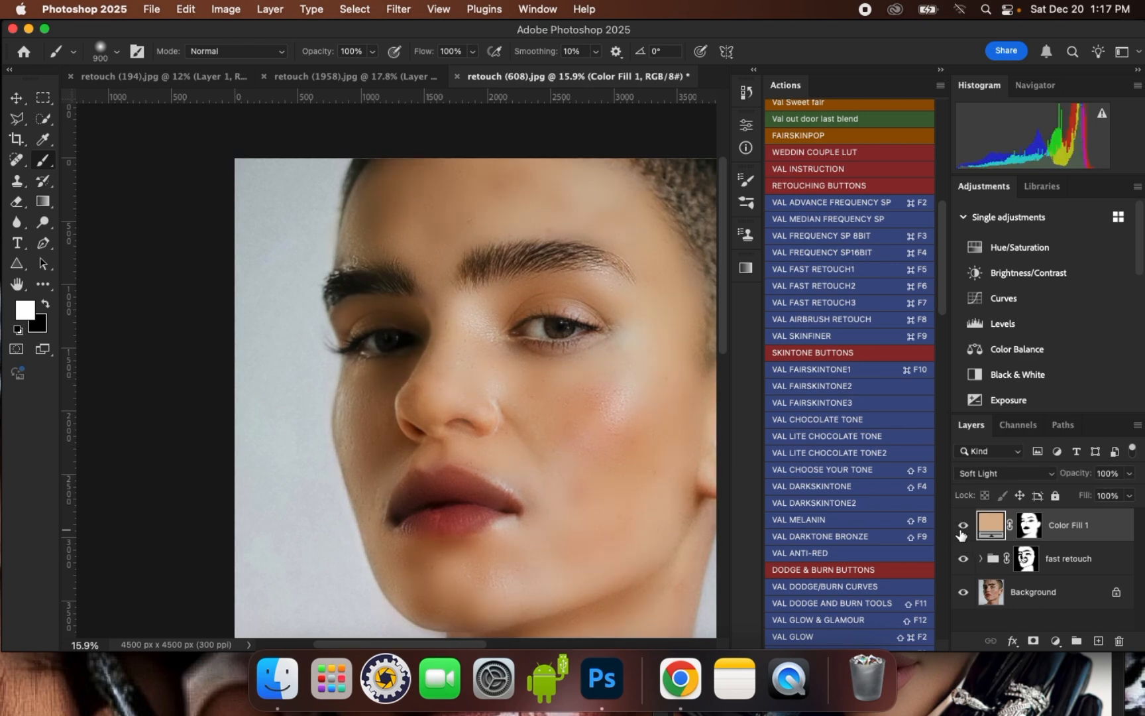
scroll(530, 264, down, 1)
scroll(492, 247, down, 2)
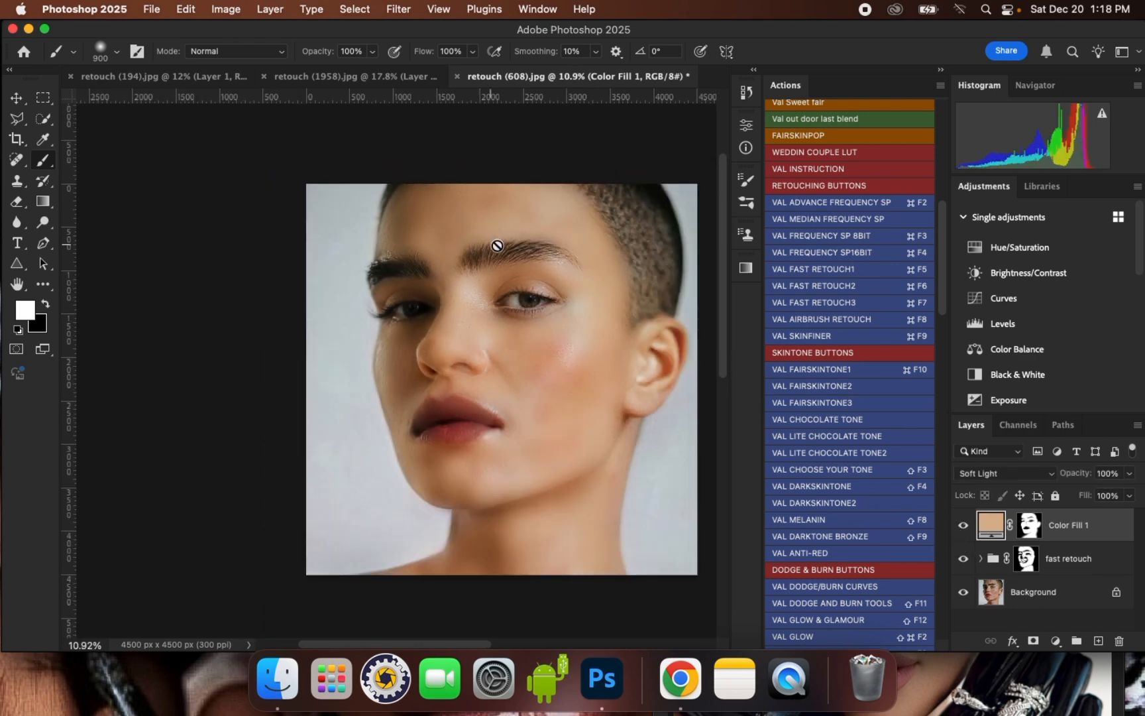
scroll(490, 262, up, 1)
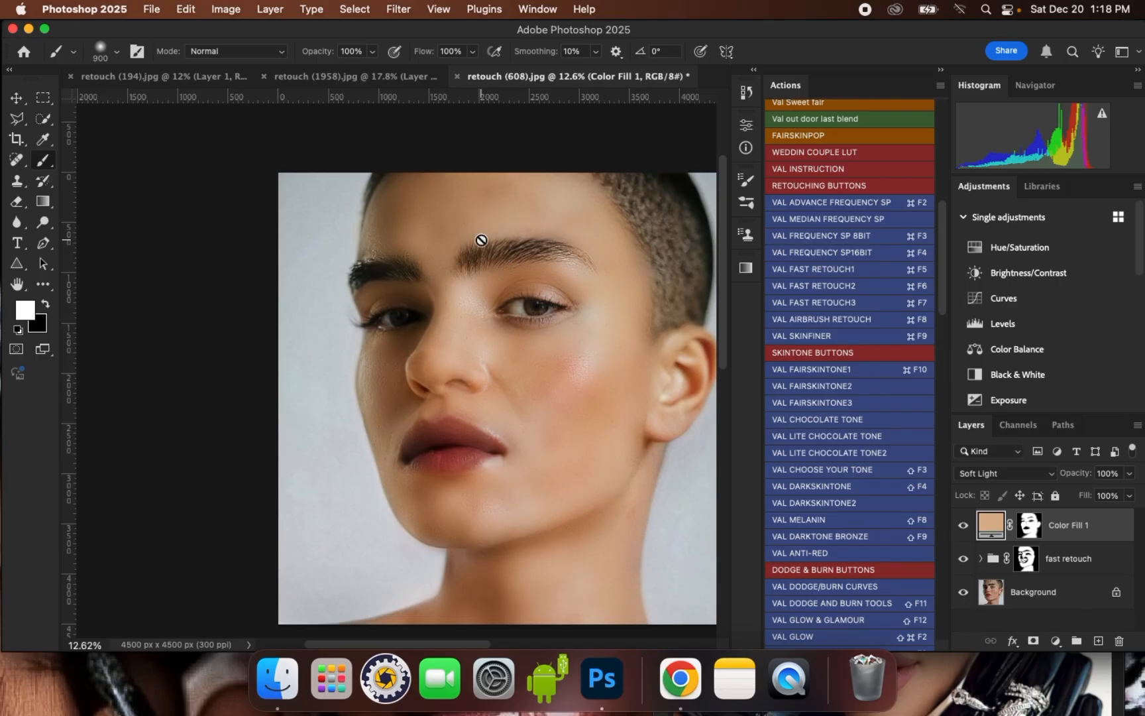
scroll(493, 316, up, 2)
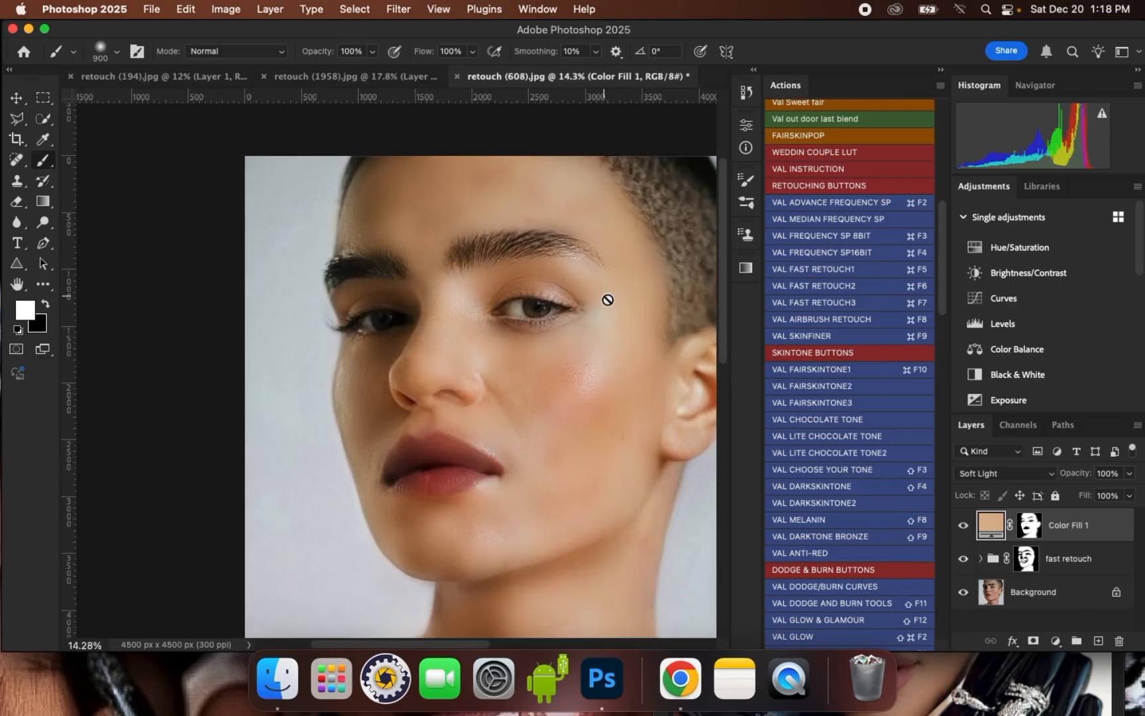
scroll(521, 306, down, 3)
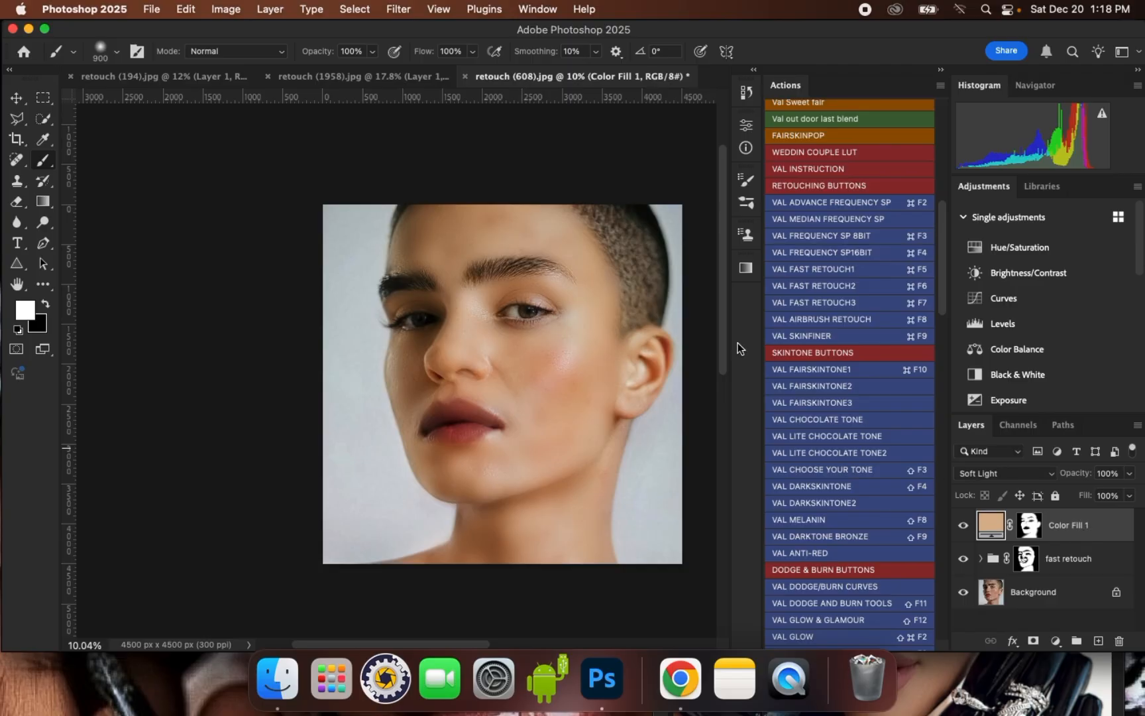
scroll(533, 294, up, 3)
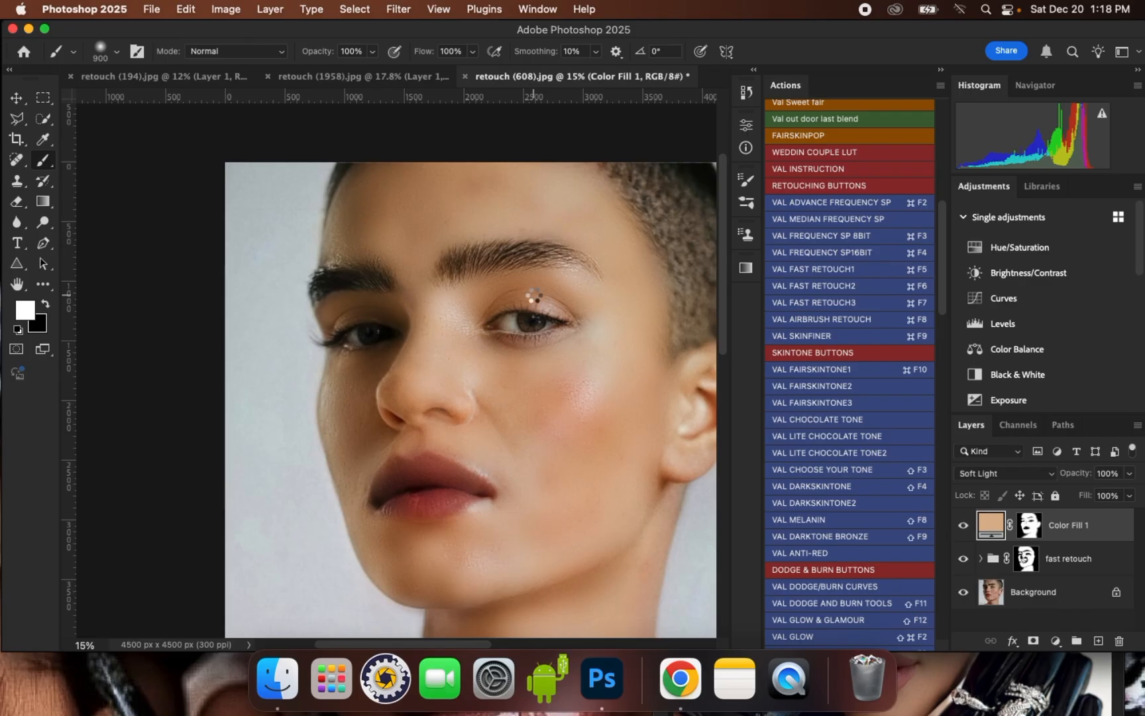
- Stamp all visible layers into a new top layer and open it in the Camera Raw Filter
key(super+alt+shift+e)
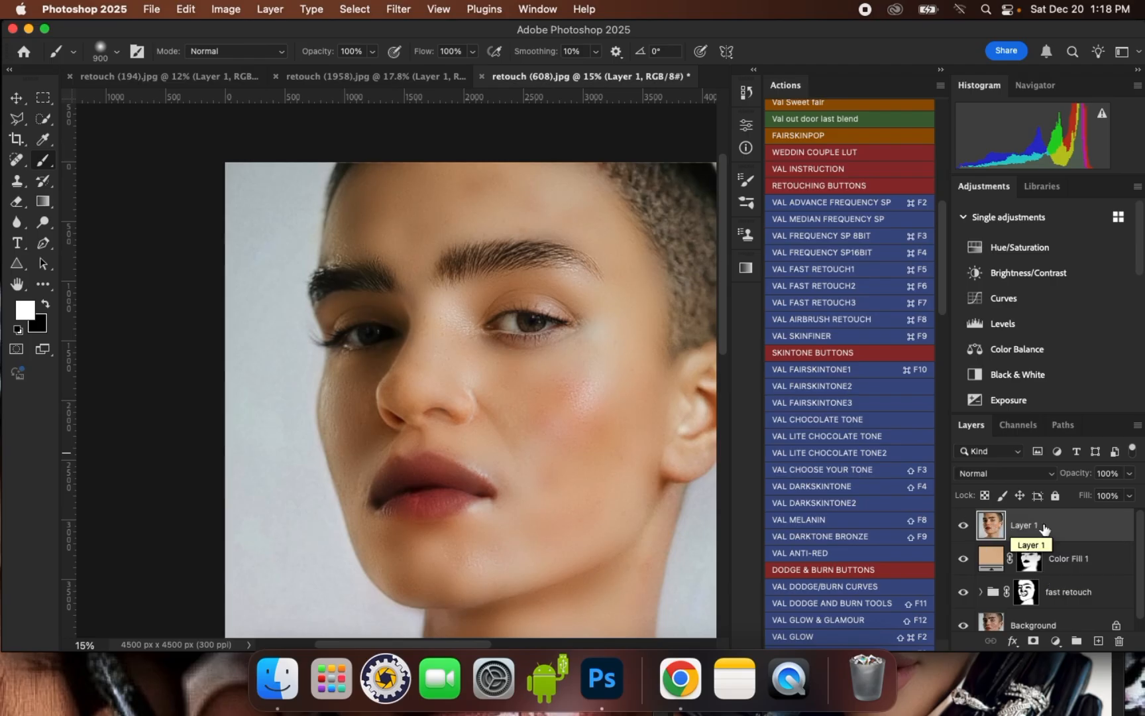
click(398, 10)
click(440, 185)
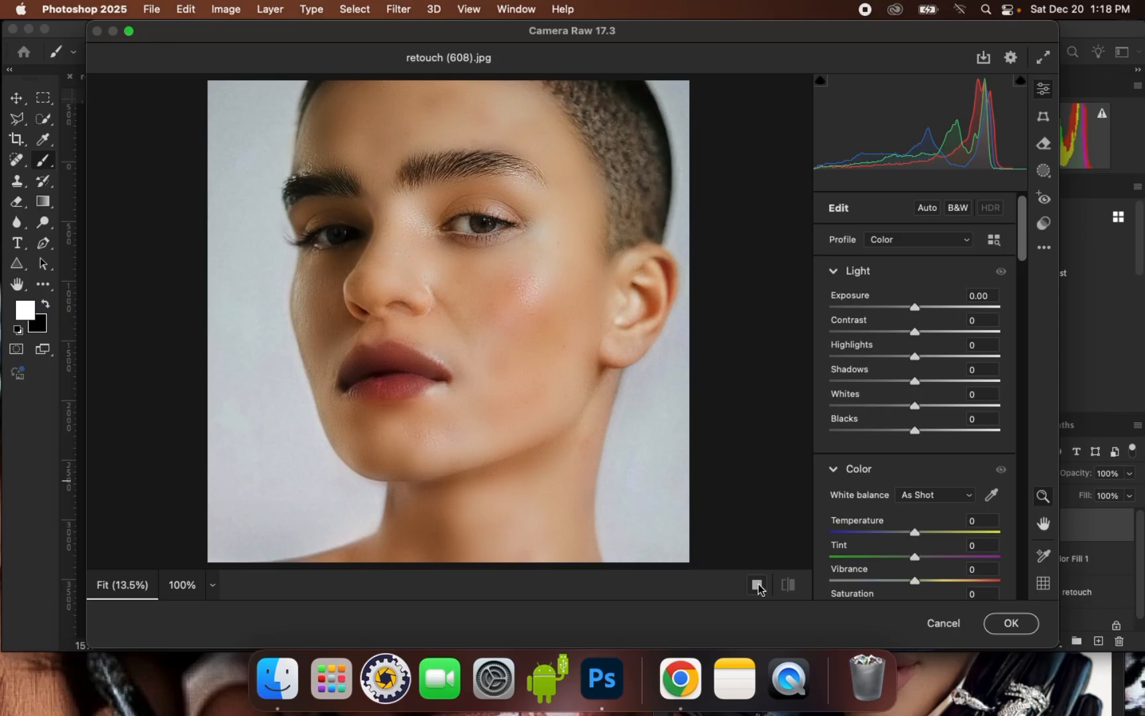
click(757, 584)
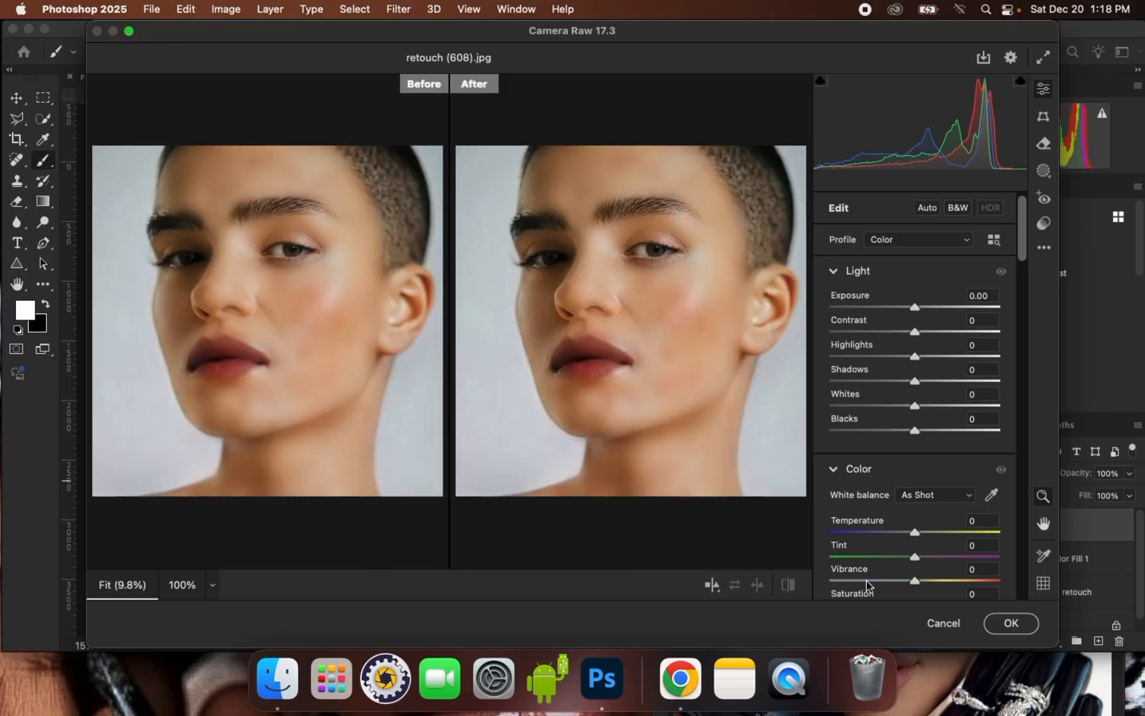
- Set the Camera Raw Temperature to -6, Blacks to -23 and Texture to +57, and add a small amount of grain
drag(914, 535, 910, 535)
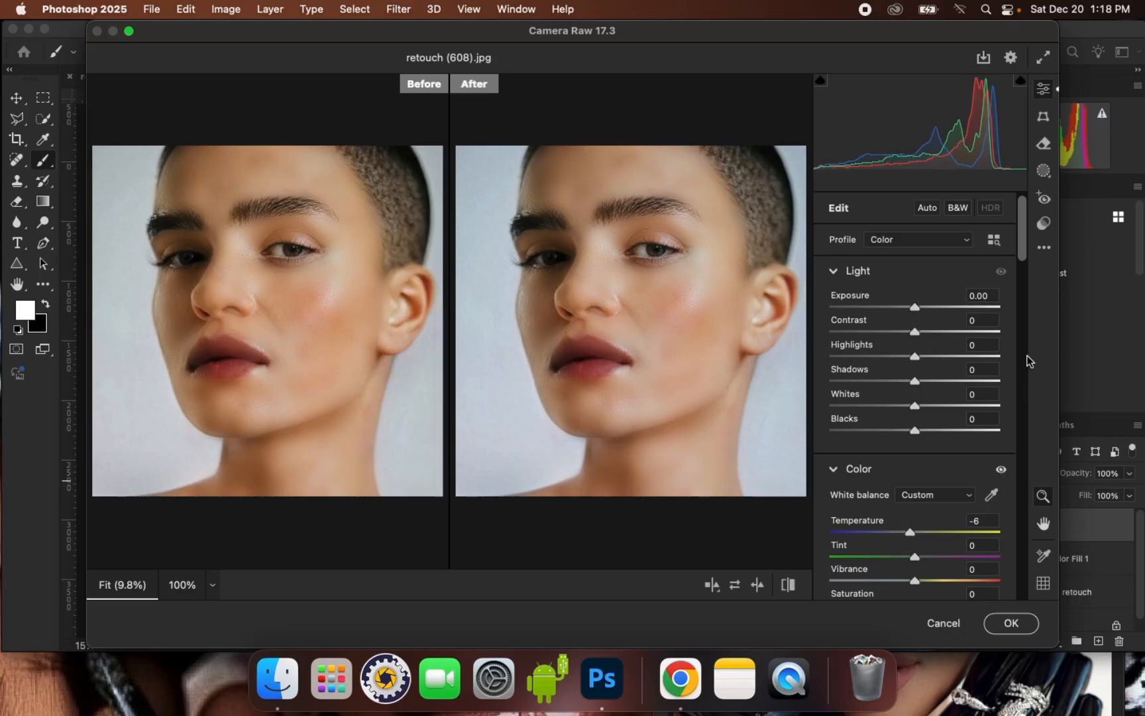
mouse_move(915, 430)
mouse_down()
mouse_move(870, 432)
mouse_move(897, 439)
mouse_up()
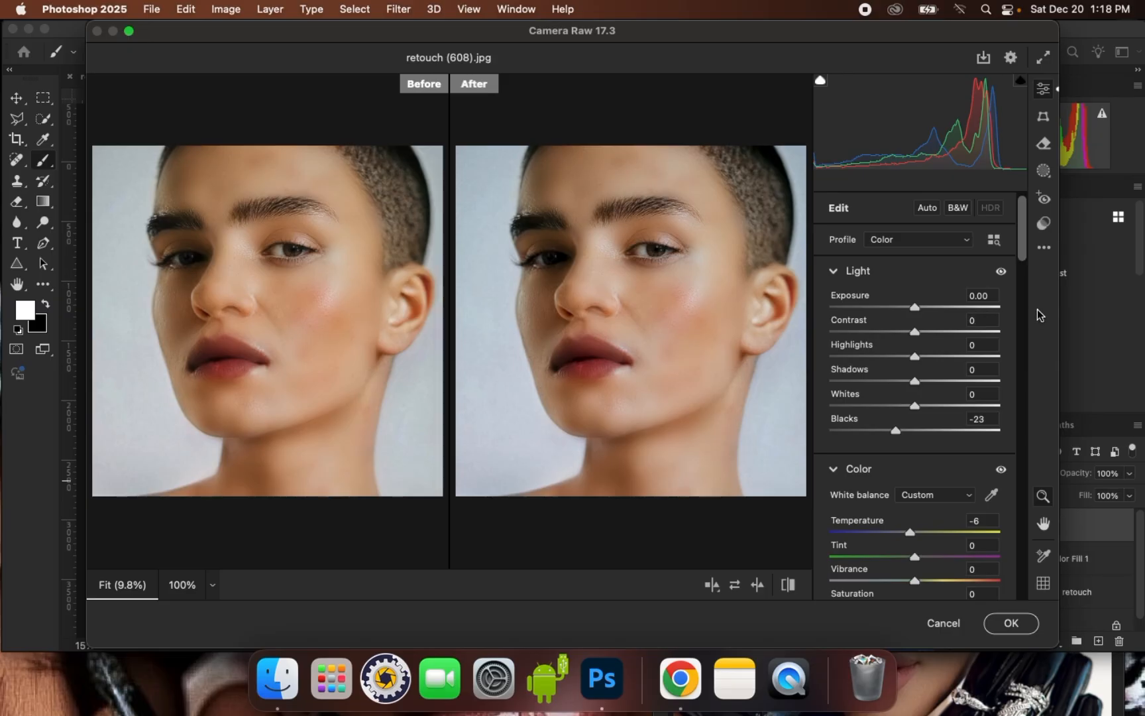
drag(1024, 237, 1010, 299)
drag(920, 339, 962, 340)
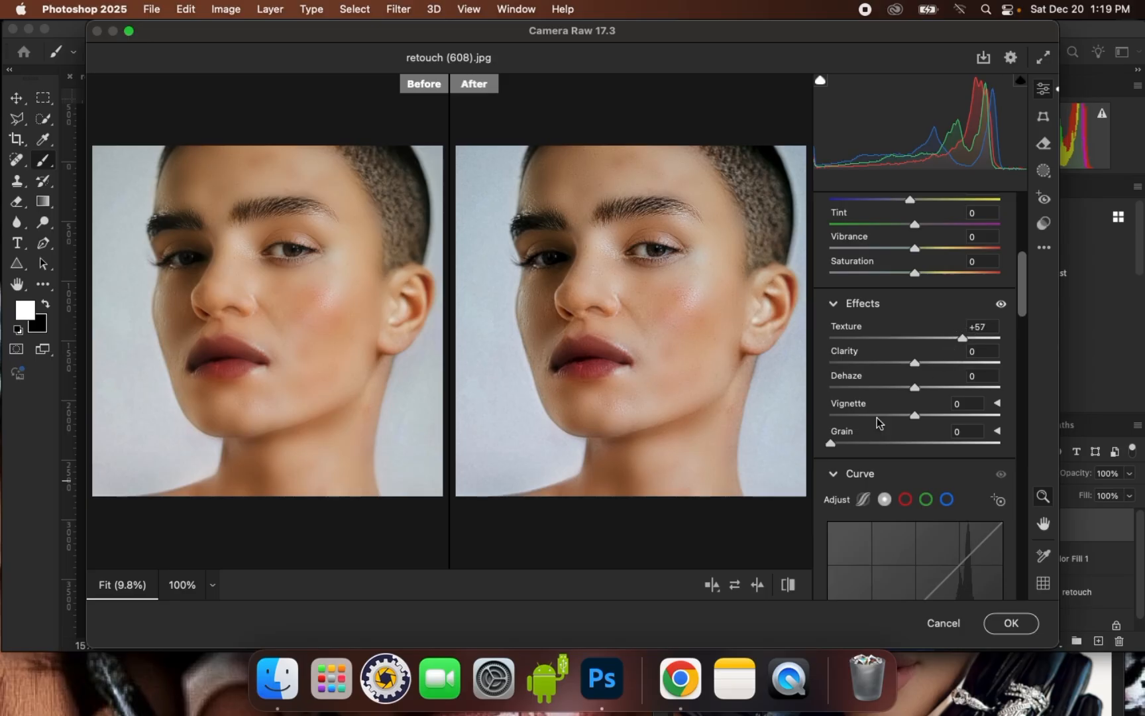
drag(830, 443, 842, 443)
- Adjust the Blue Primary saturation in the calibration settings, set Sharpening to 18 and apply the Camera Raw Filter
drag(1022, 292, 1004, 588)
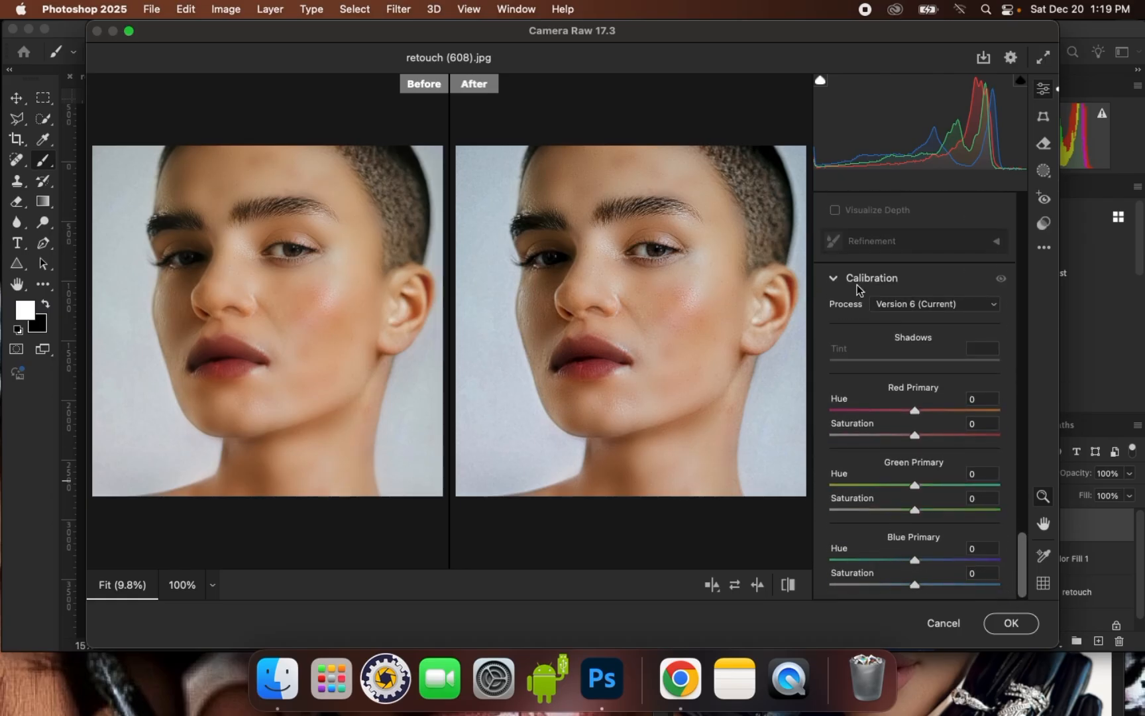
mouse_move(916, 582)
mouse_down()
mouse_move(926, 587)
mouse_move(936, 561)
mouse_move(891, 563)
mouse_move(926, 563)
mouse_move(917, 565)
mouse_up()
drag(1025, 572, 1022, 455)
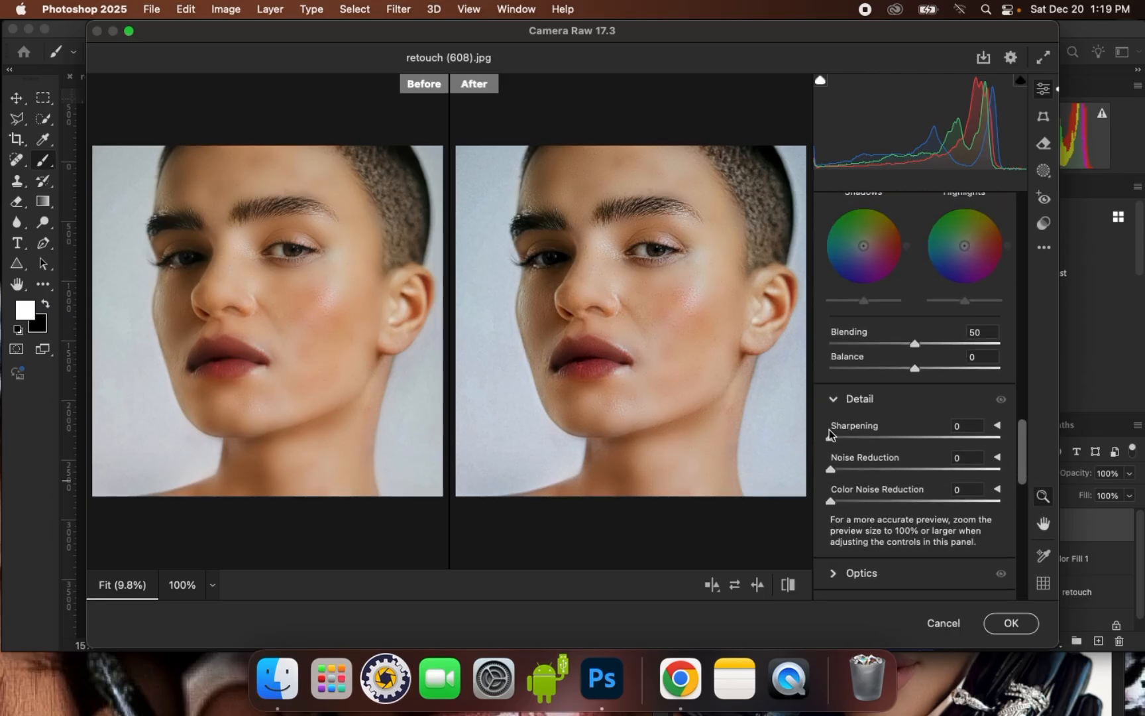
drag(830, 437, 851, 443)
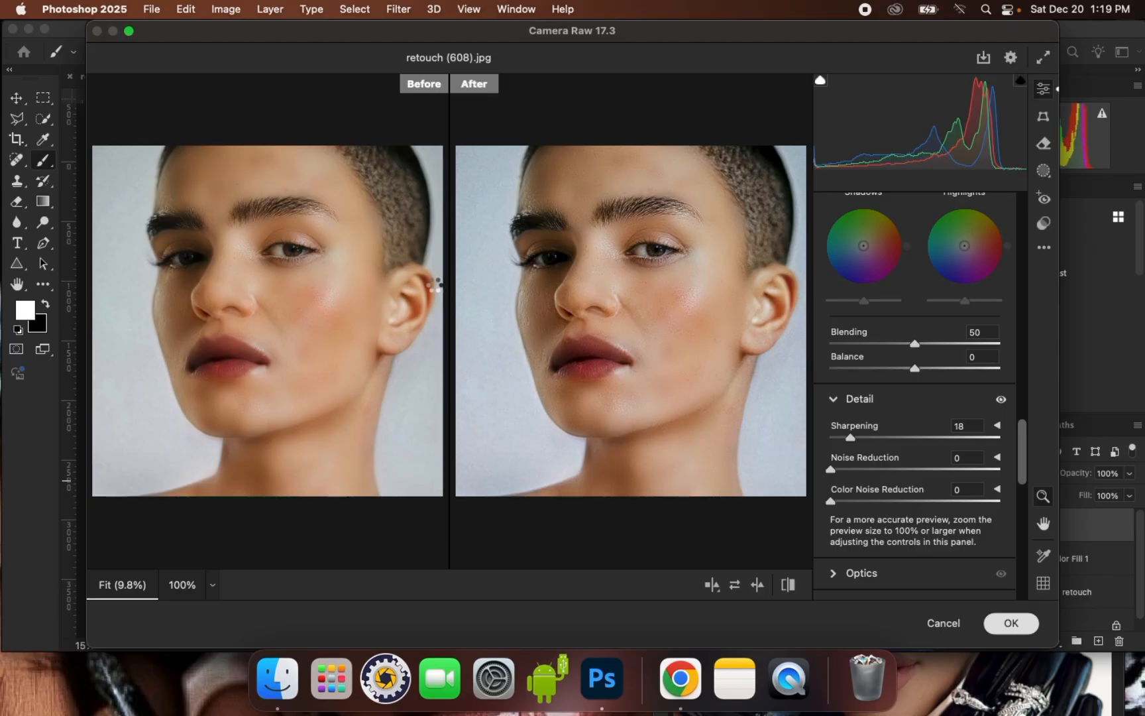
- Merge Layer 1, the Color Fill 1 layer and the fast retouch group into a single layer above the Background
scroll(535, 426, up, 4)
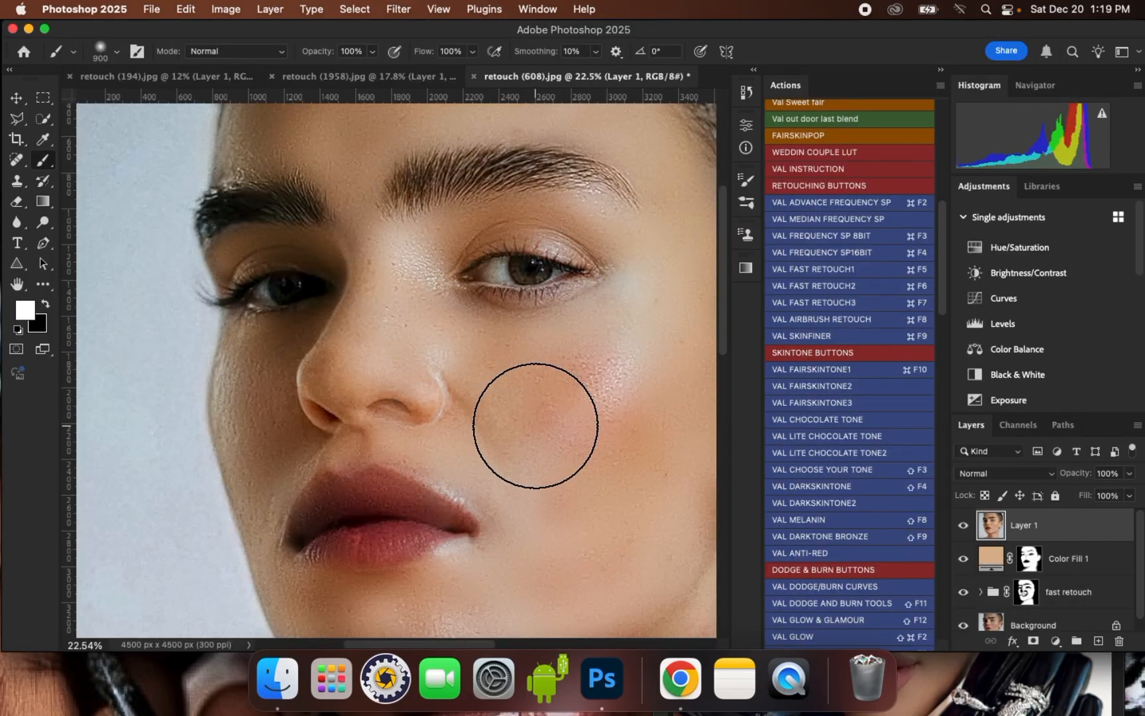
scroll(510, 404, down, 3)
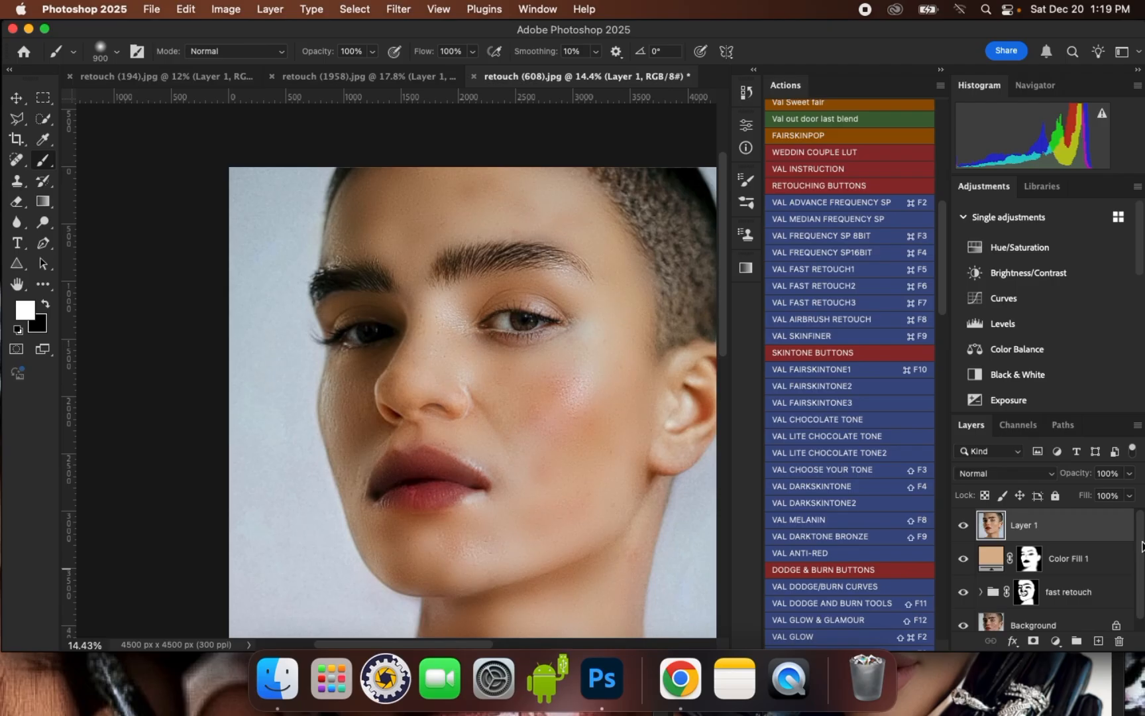
scroll(1141, 545, down, 1)
shift+click(1082, 592)
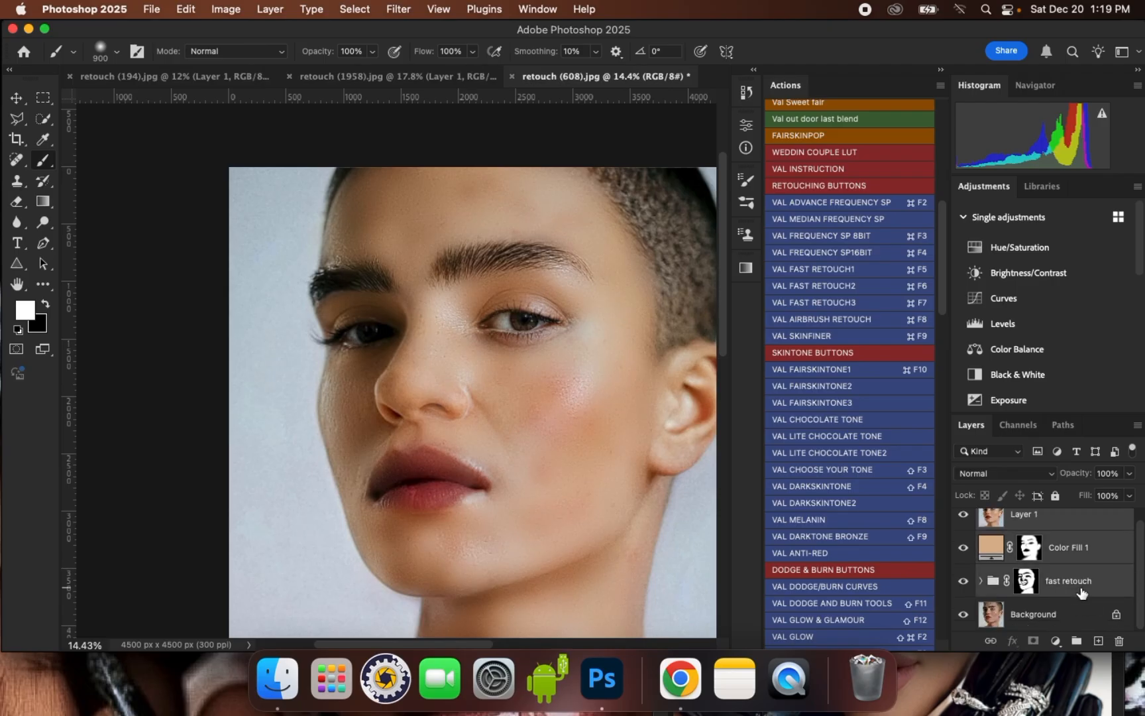
key(super+e)
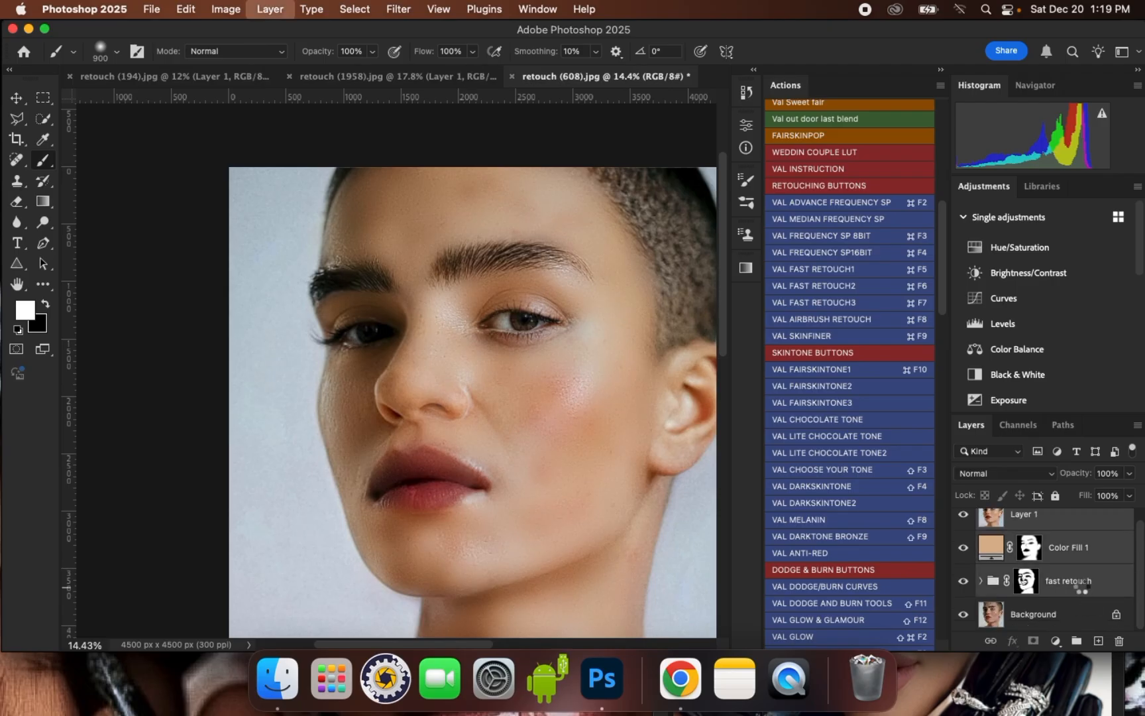
click(16, 100)
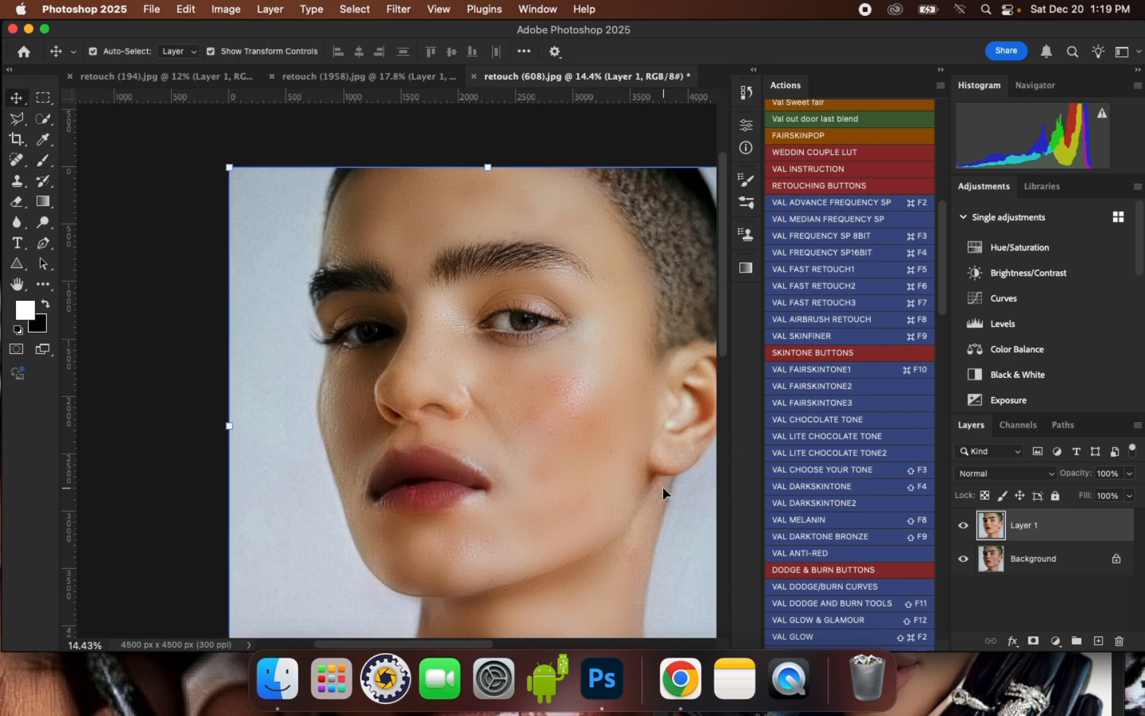
- Toggle the merged retouch layer's visibility to compare the finished portrait with the original, both at normal view and closer on the face
scroll(663, 493, right, 2)
click(963, 525)
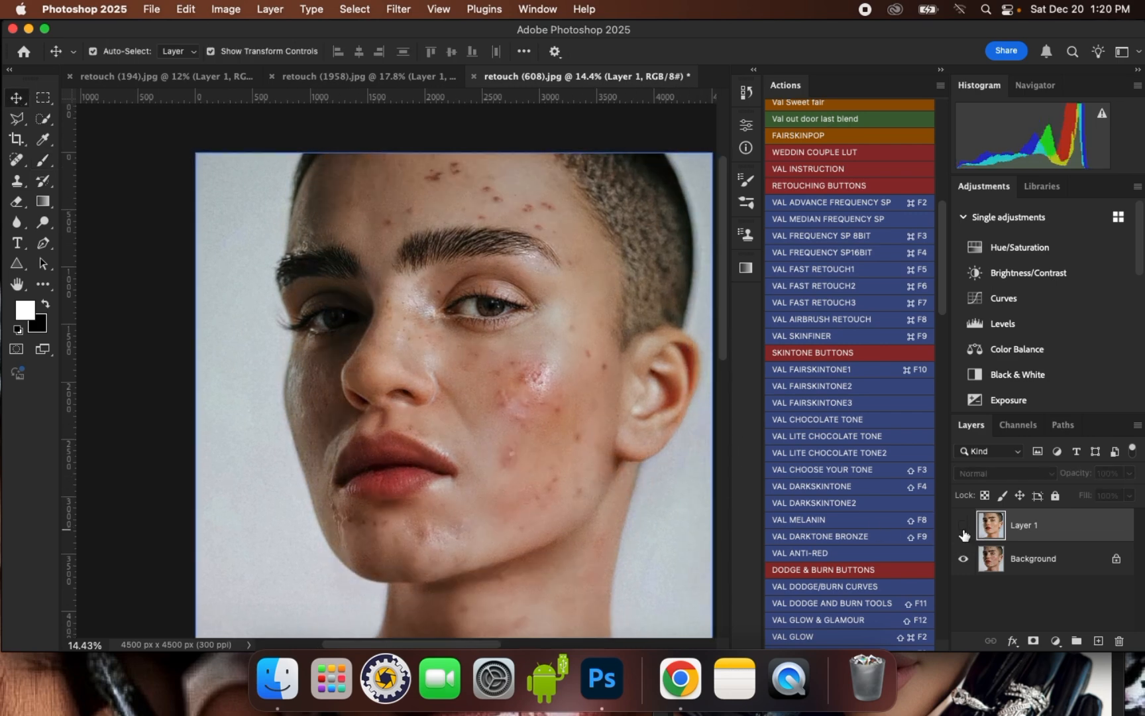
click(963, 526)
click(964, 526)
click(964, 526)
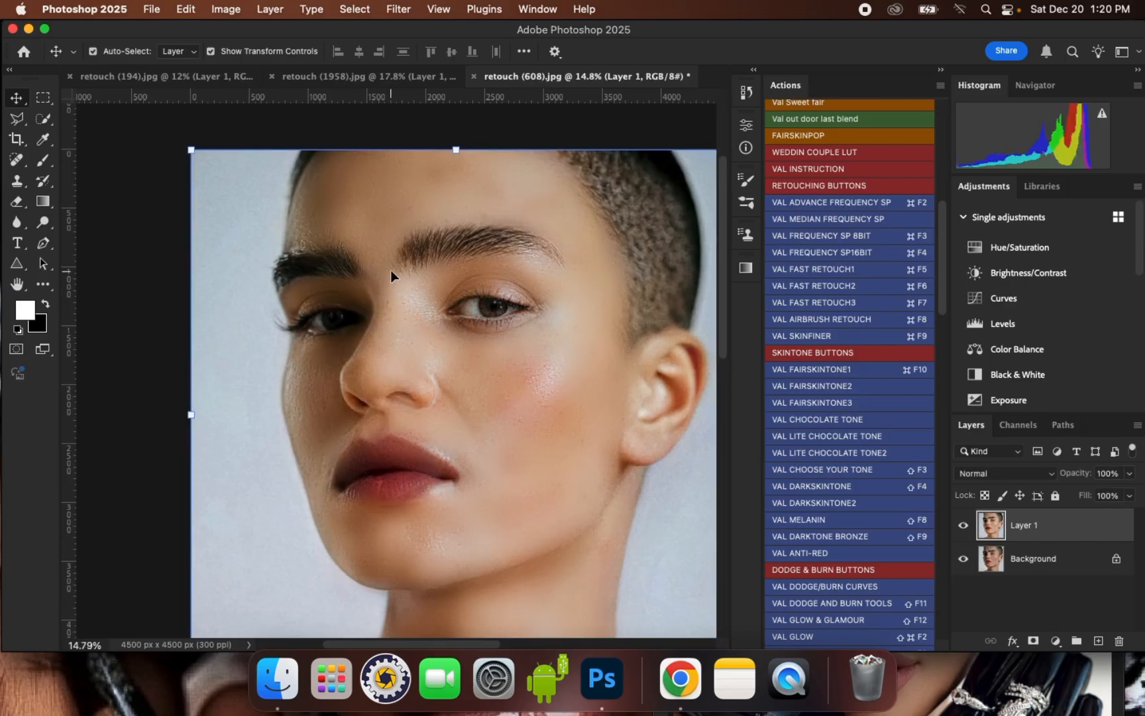
scroll(426, 261, up, 2)
scroll(426, 261, up, 4)
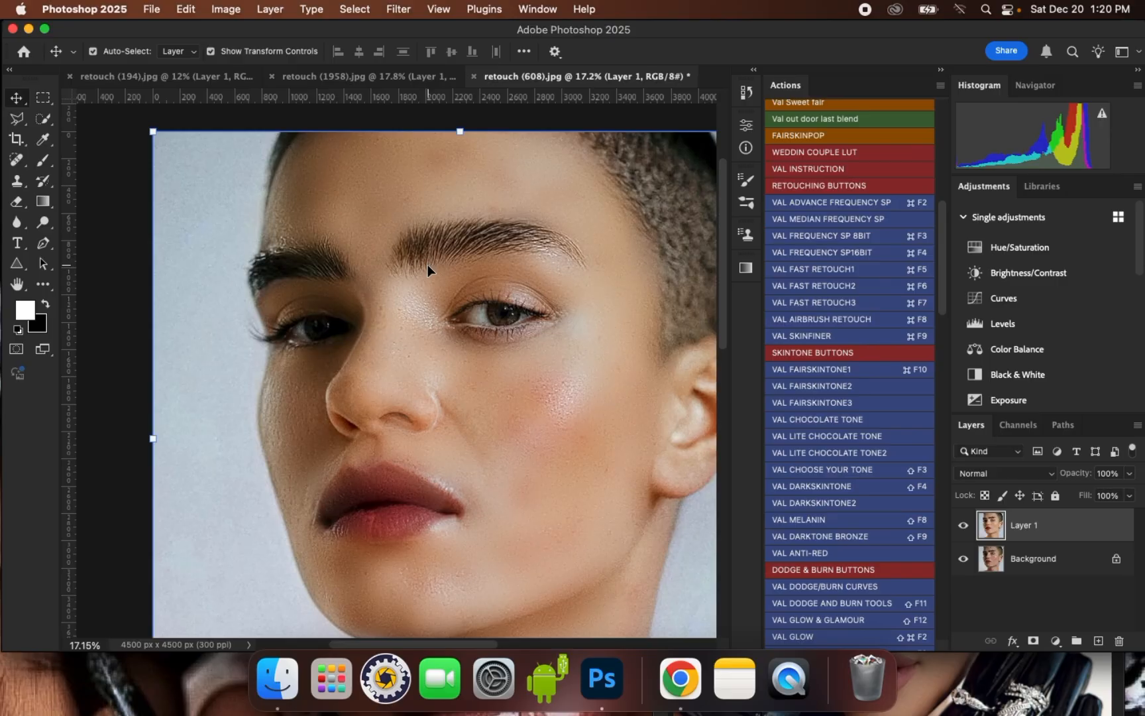
click(963, 526)
click(963, 526)
click(964, 526)
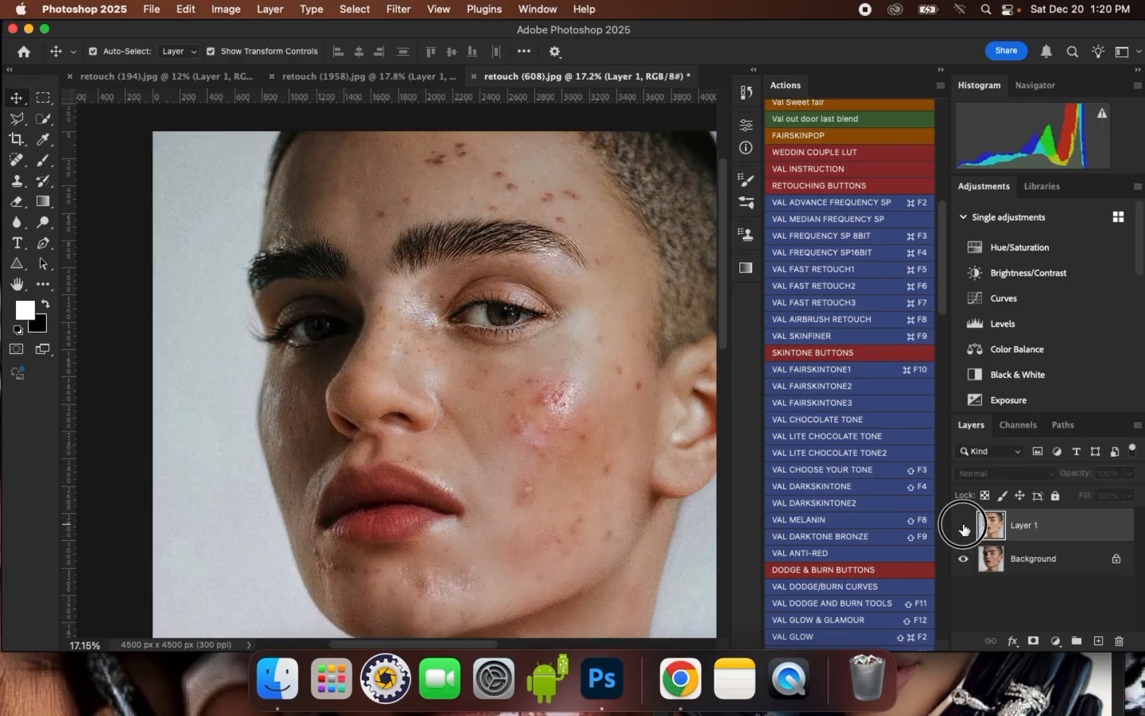
click(964, 526)
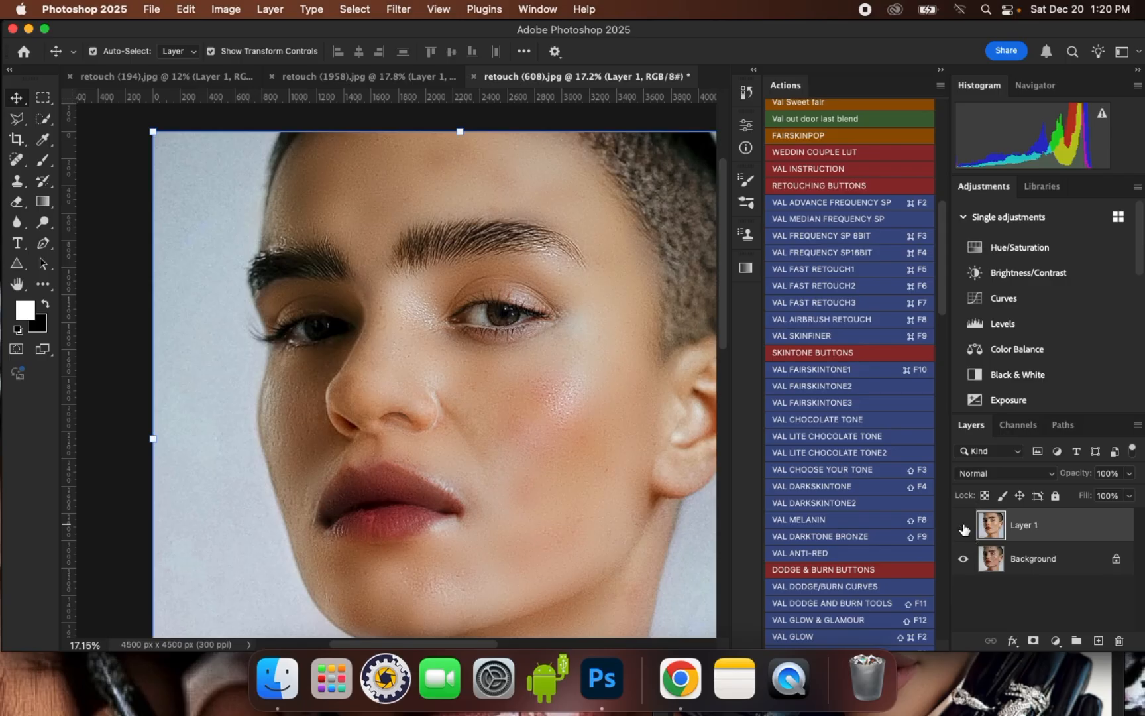
click(964, 526)
click(963, 526)
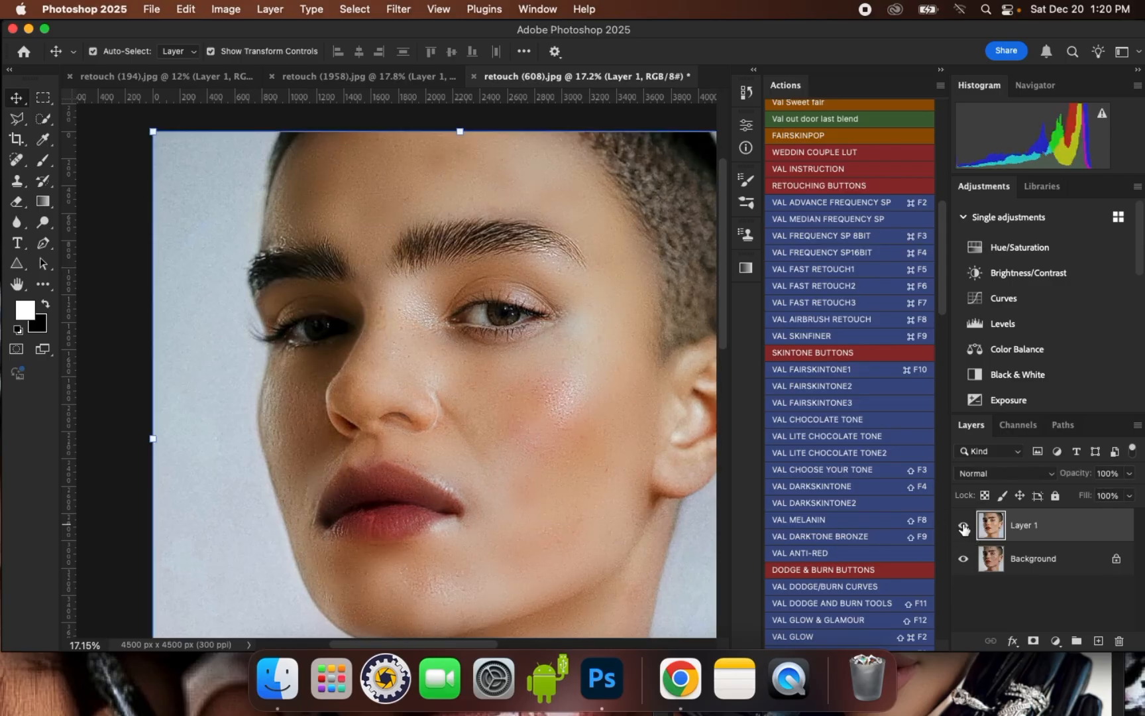